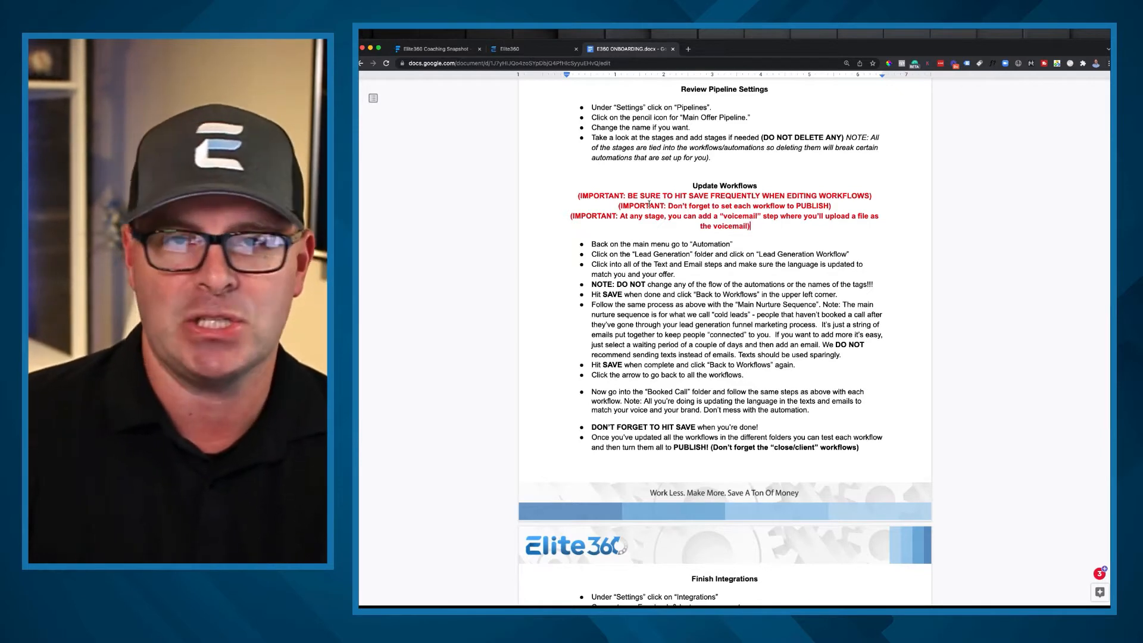
Step: Read the important notes and the first instruction under Update Workflows in the onboarding document
{"action": "triple_click", "coordinate": [623, 206]}
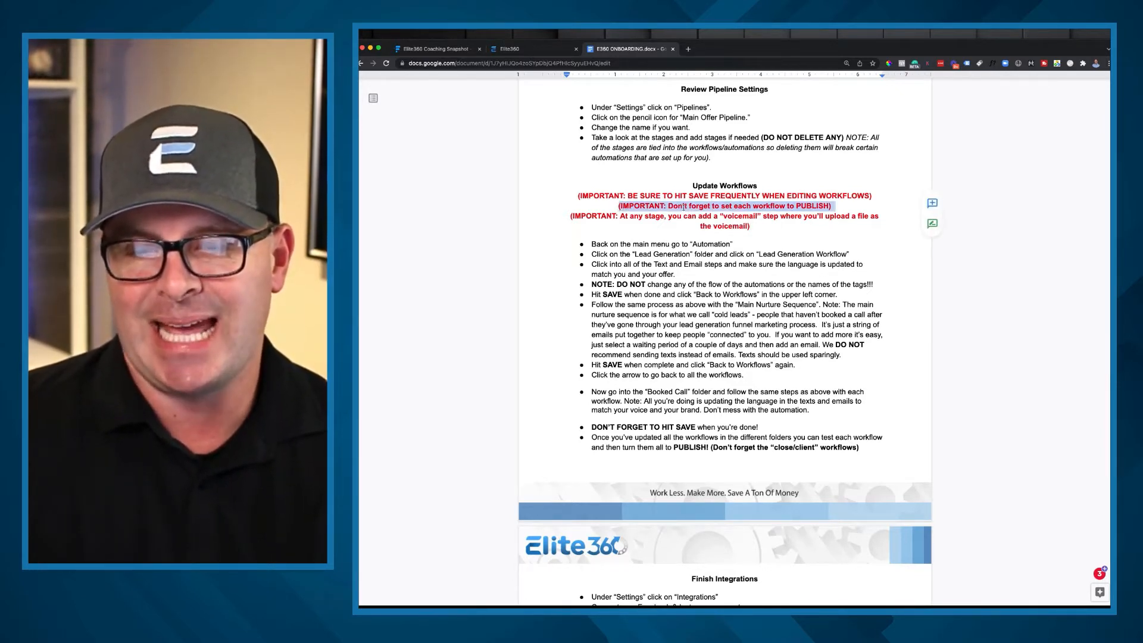
{"action": "left_click", "coordinate": [684, 206]}
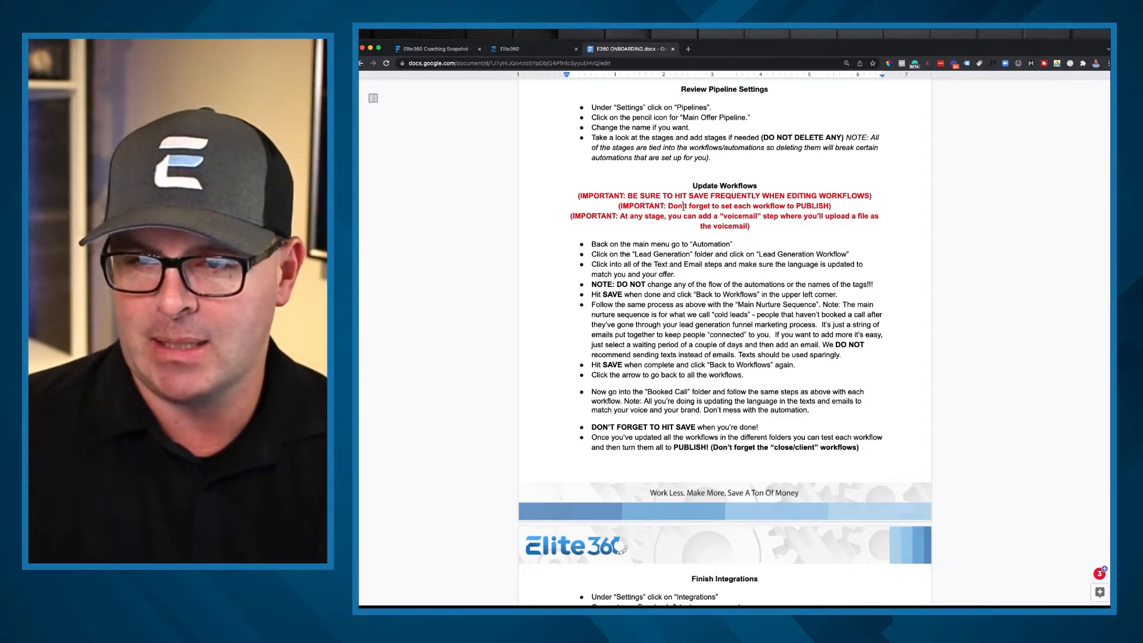
{"action": "left_click_drag", "start_coordinate": [592, 219], "coordinate": [775, 225]}
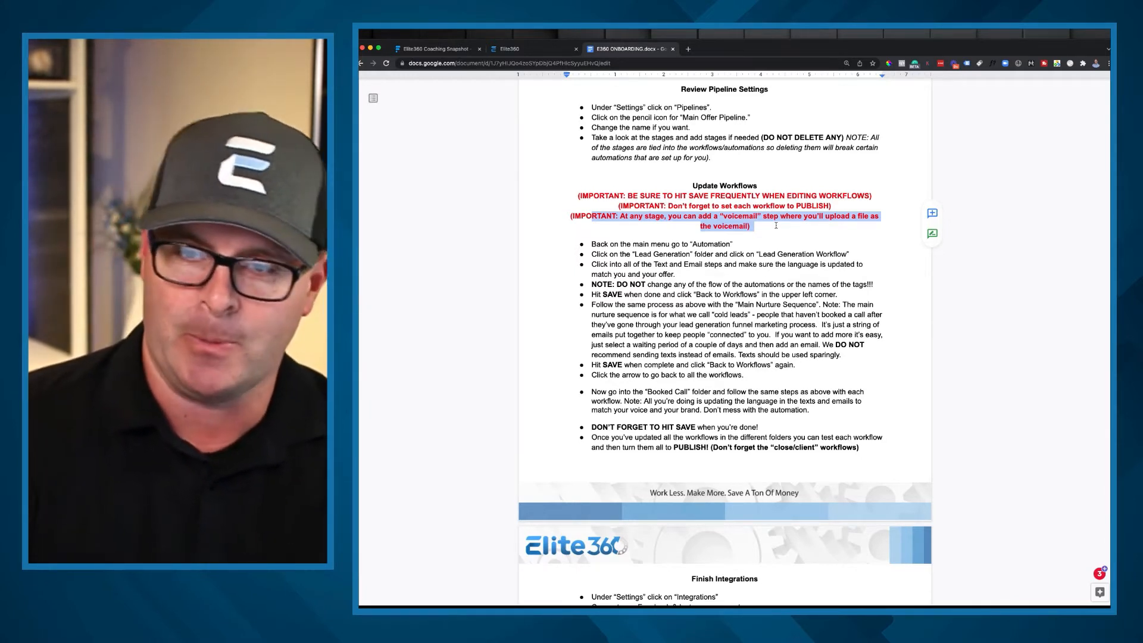
{"action": "triple_click", "coordinate": [653, 245]}
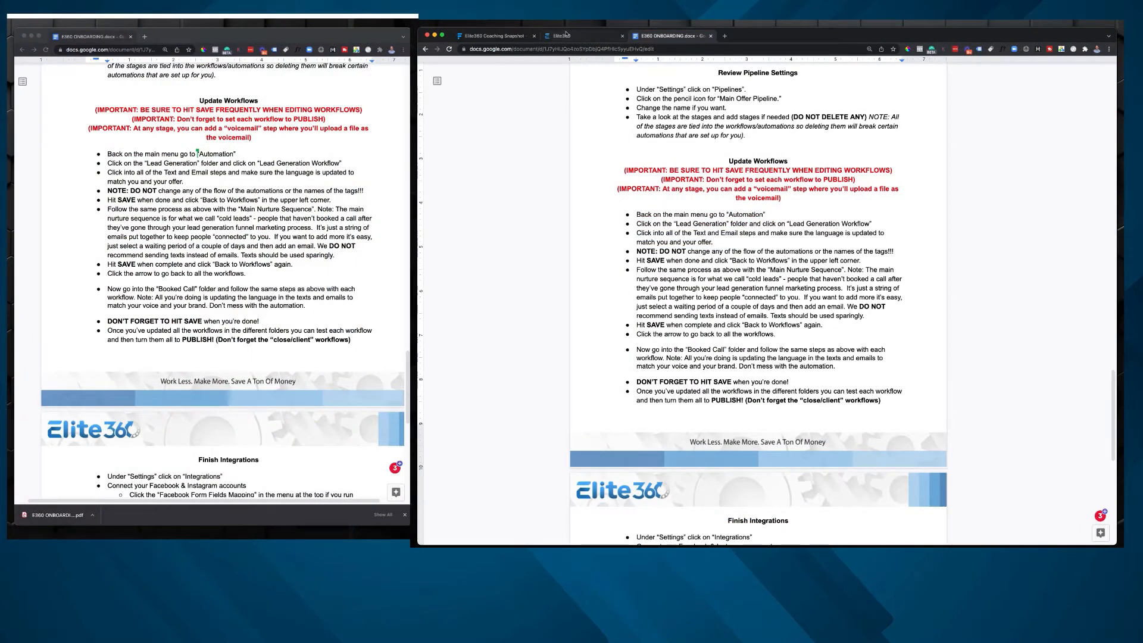
Step: Switch to Elite360 and open the Lead Generation Workflow from the Lead Generation folder in Automation
{"action": "left_click", "coordinate": [564, 34]}
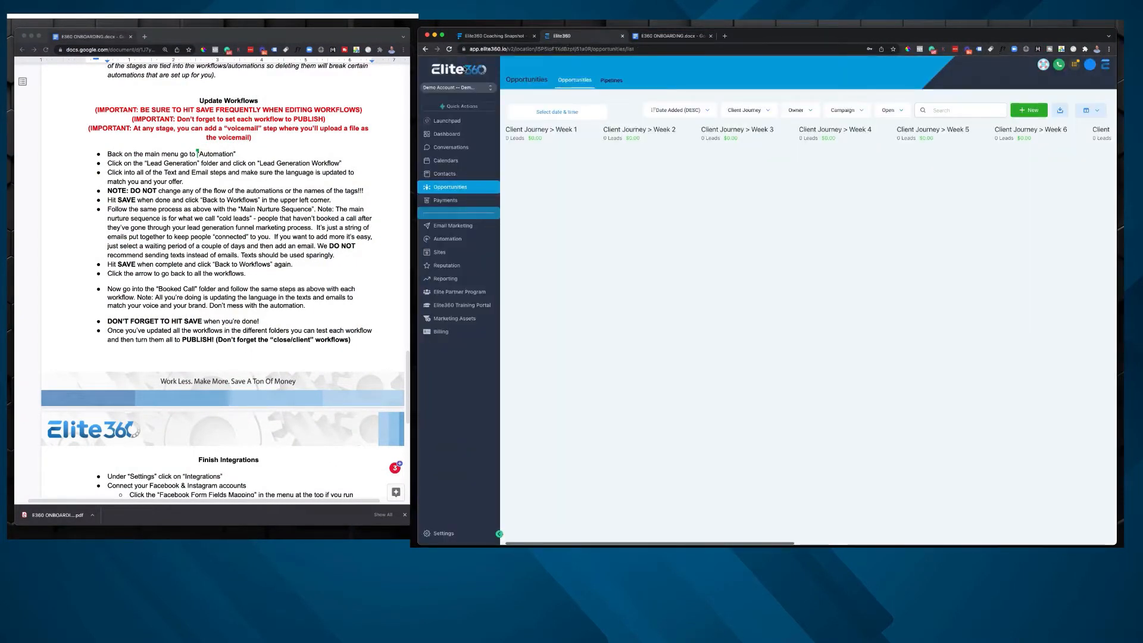
{"action": "left_click", "coordinate": [448, 134]}
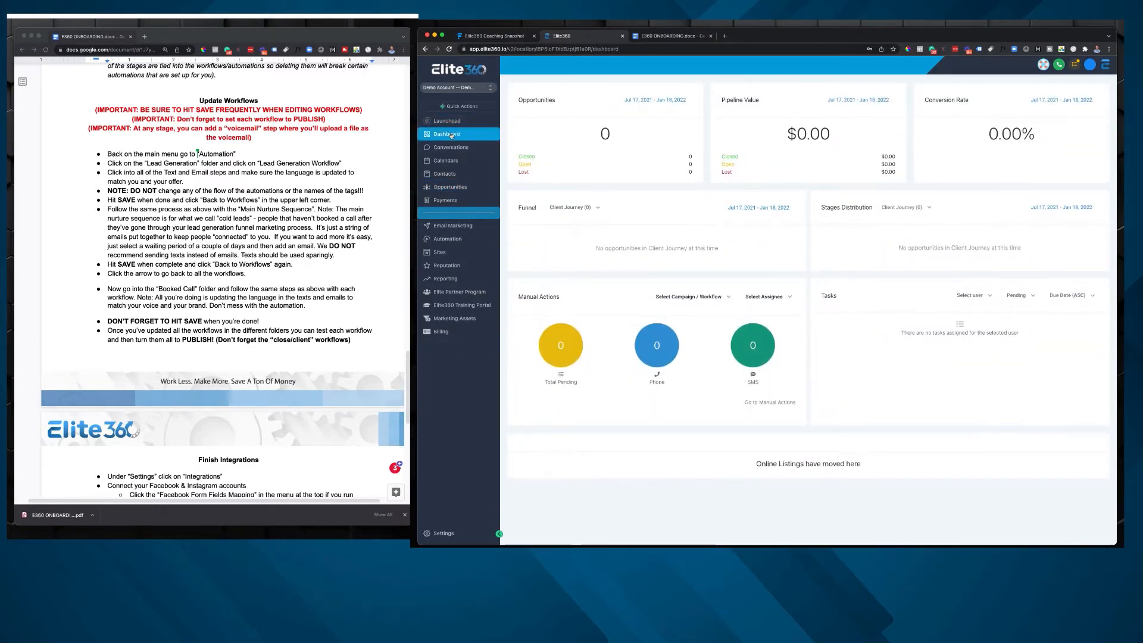
{"action": "left_click", "coordinate": [465, 239]}
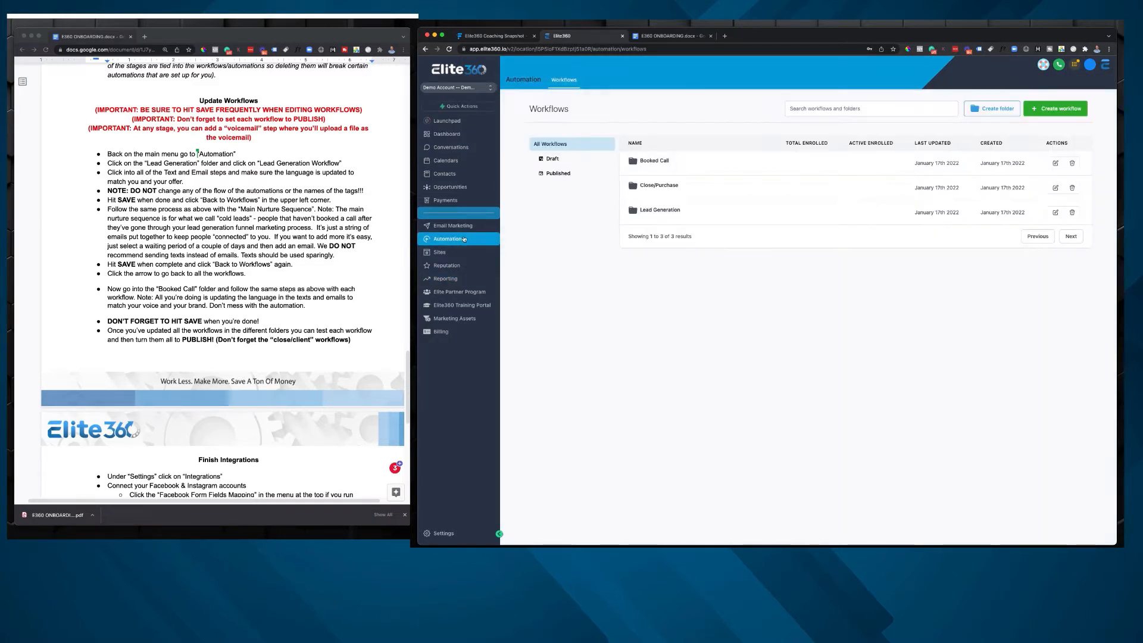
{"action": "left_click_drag", "start_coordinate": [74, 163], "coordinate": [360, 159]}
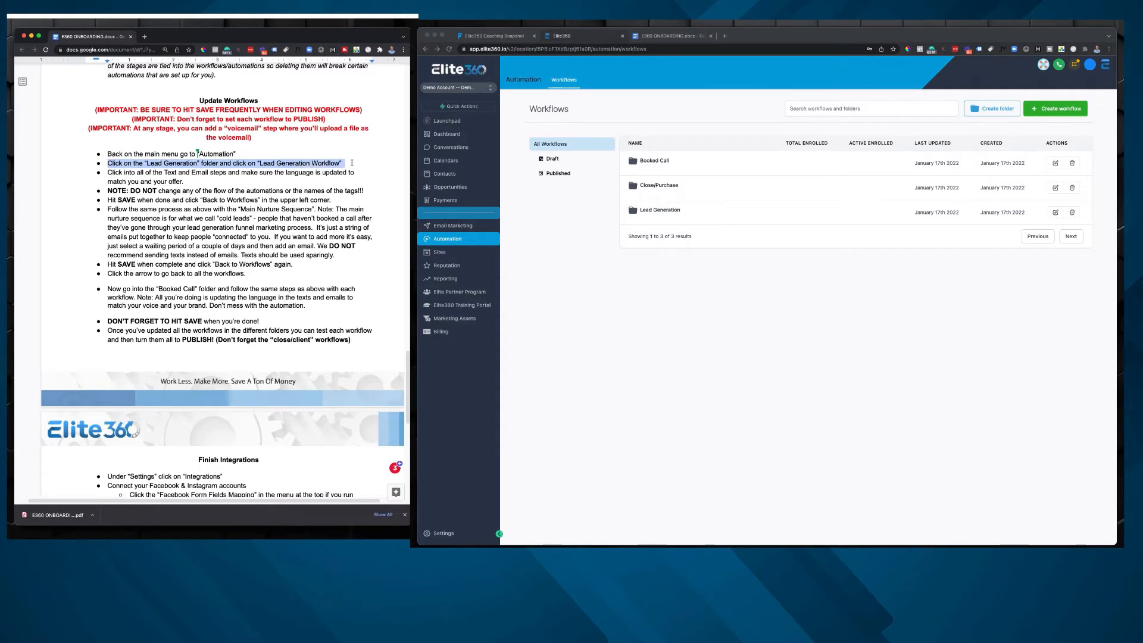
{"action": "left_click", "coordinate": [655, 210]}
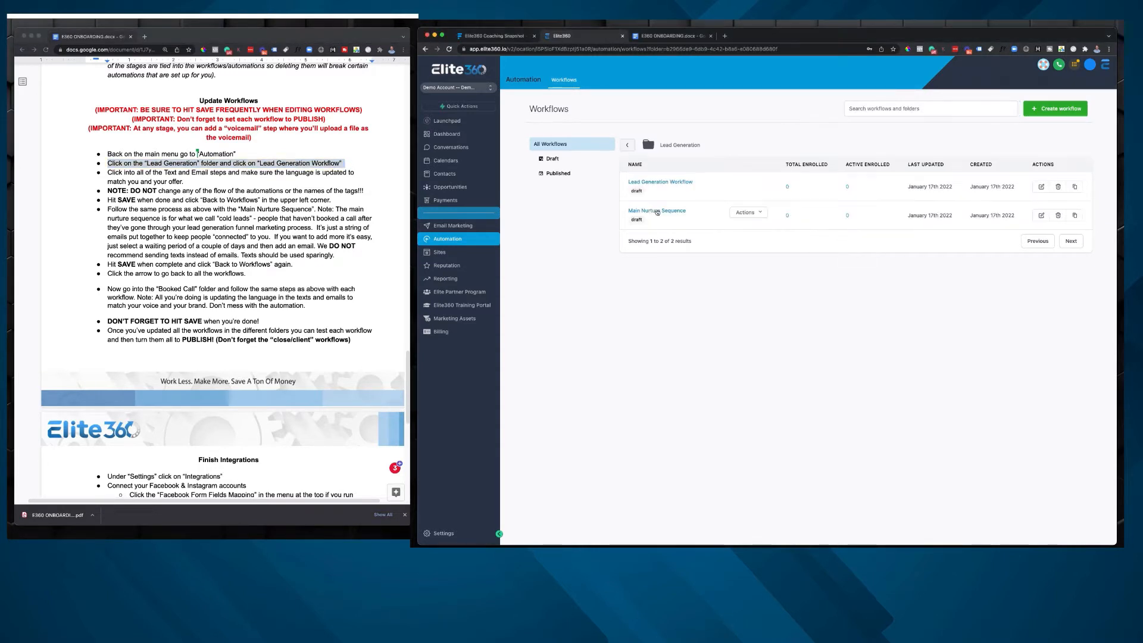
{"action": "left_click", "coordinate": [662, 186]}
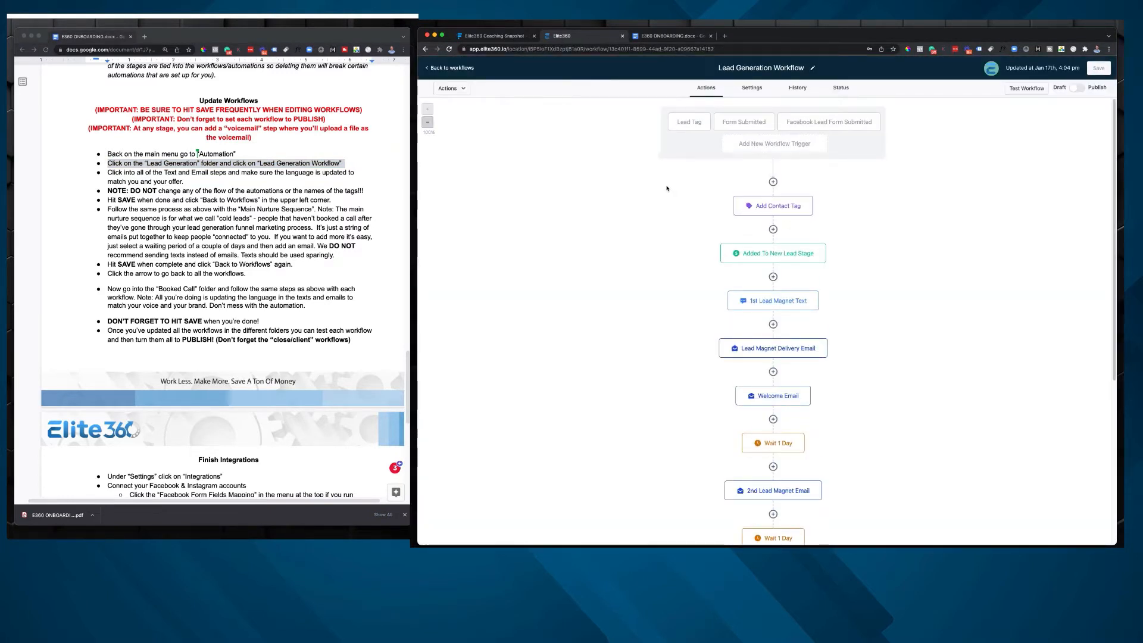
Step: Read the onboarding instruction about updating the language in all Text and Email steps, and return to the workflow
{"action": "left_click", "coordinate": [154, 172]}
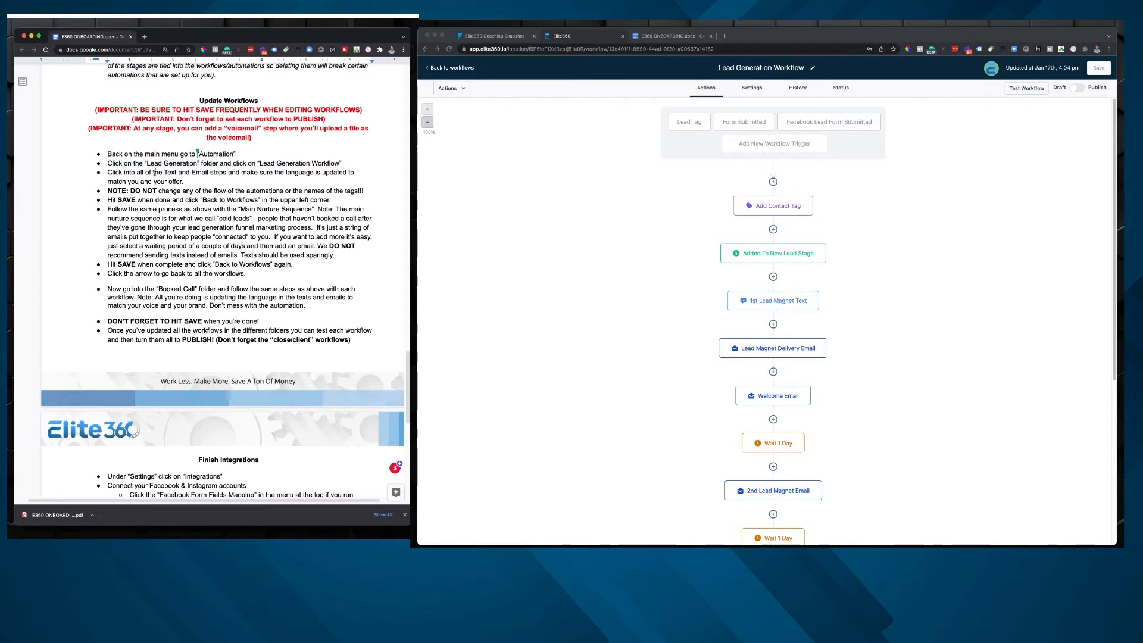
{"action": "triple_click", "coordinate": [118, 175]}
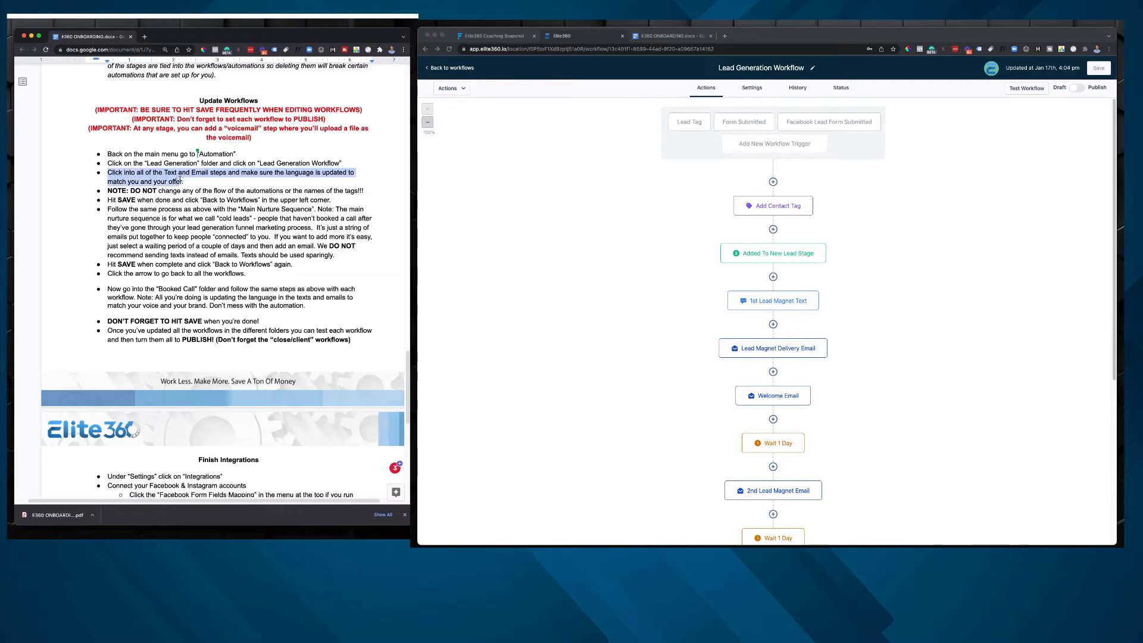
{"action": "left_click", "coordinate": [976, 193]}
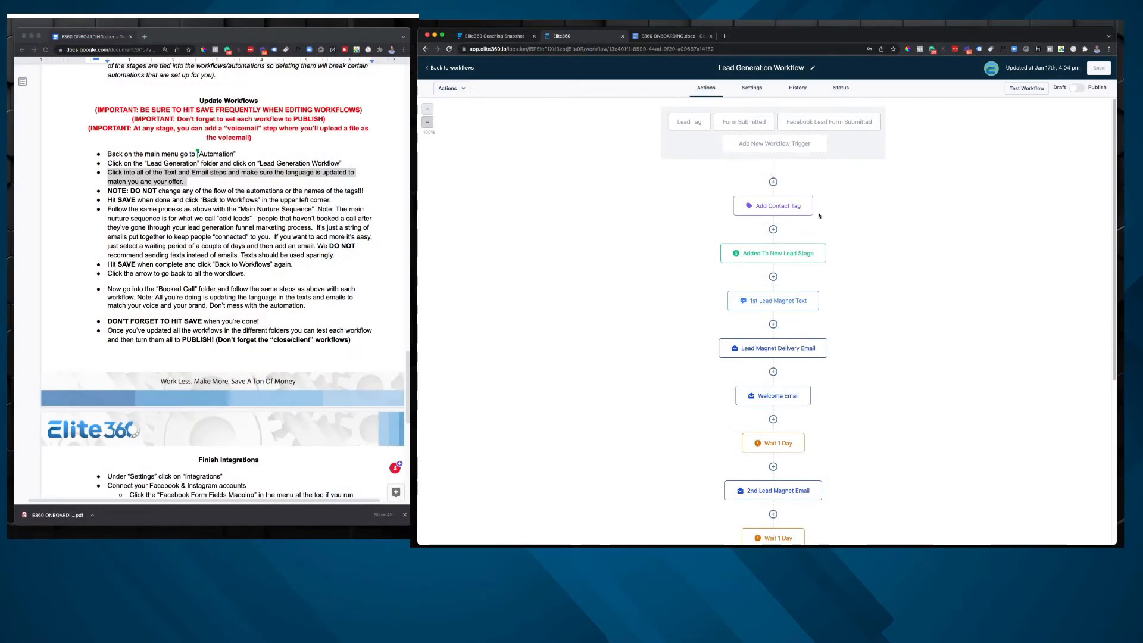
Step: Open the 1st Lead Magnet Text step and examine the custom values available for its message, including the contact fields
{"action": "scroll", "coordinate": [781, 278], "scroll_direction": "down", "scroll_amount": 1}
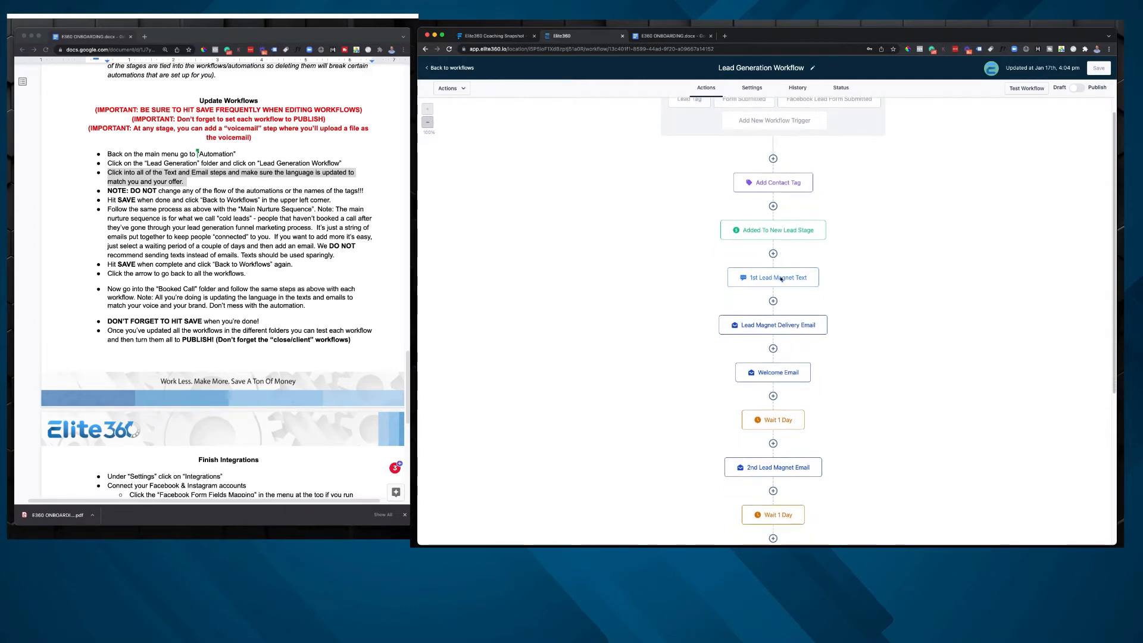
{"action": "left_click", "coordinate": [781, 279]}
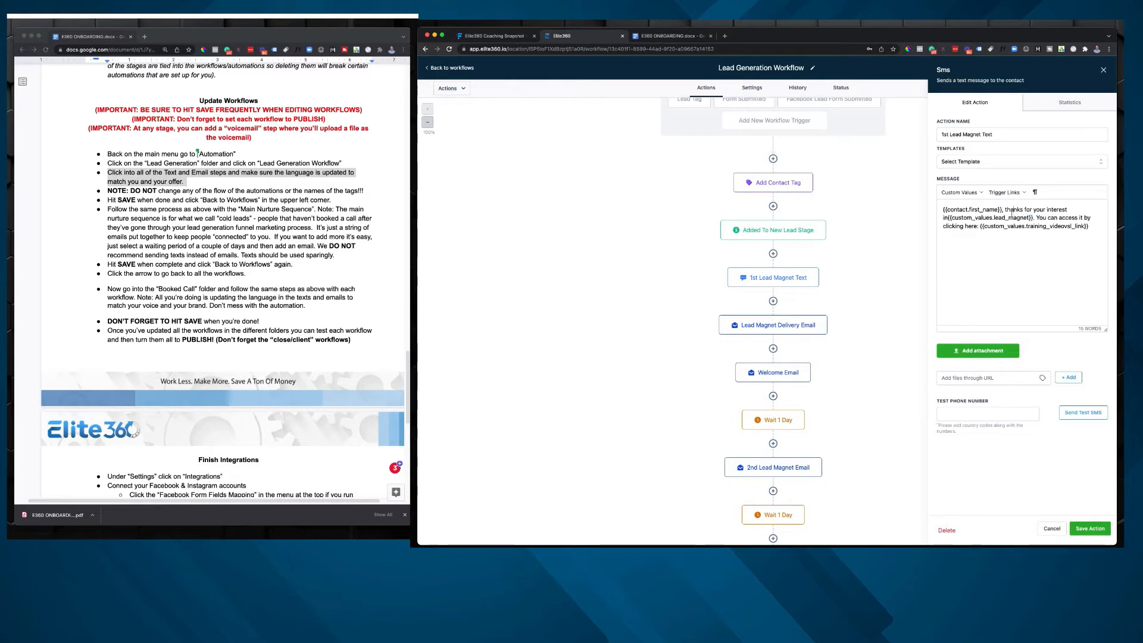
{"action": "left_click_drag", "start_coordinate": [1003, 210], "coordinate": [942, 210]}
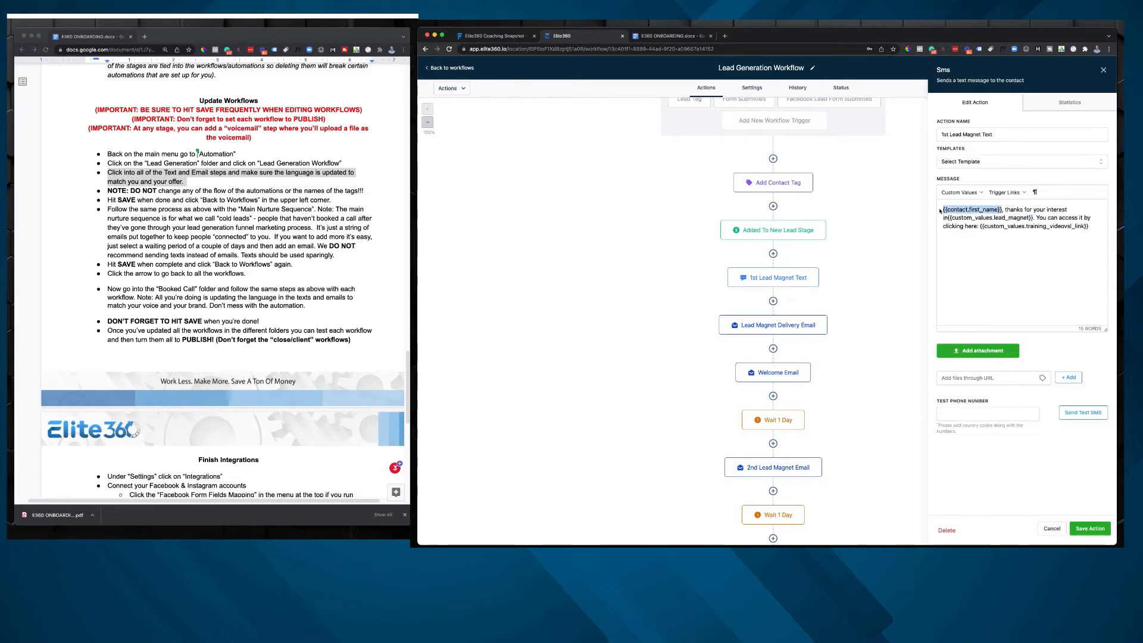
{"action": "left_click", "coordinate": [969, 193]}
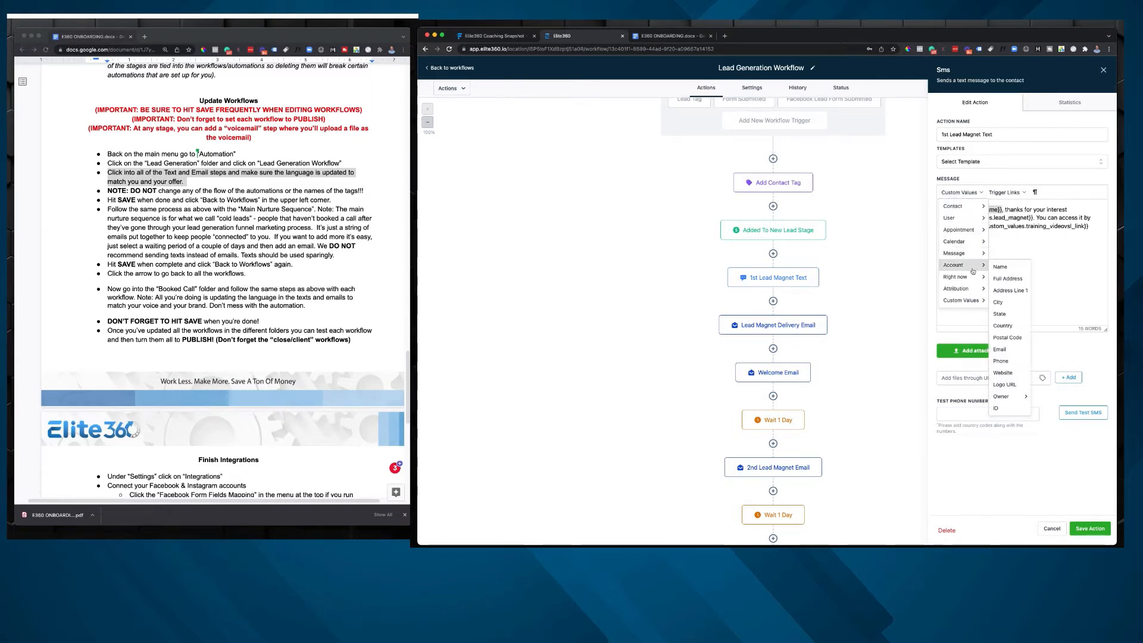
{"action": "mouse_move", "coordinate": [969, 294]}
{"action": "left_click", "coordinate": [1062, 218]}
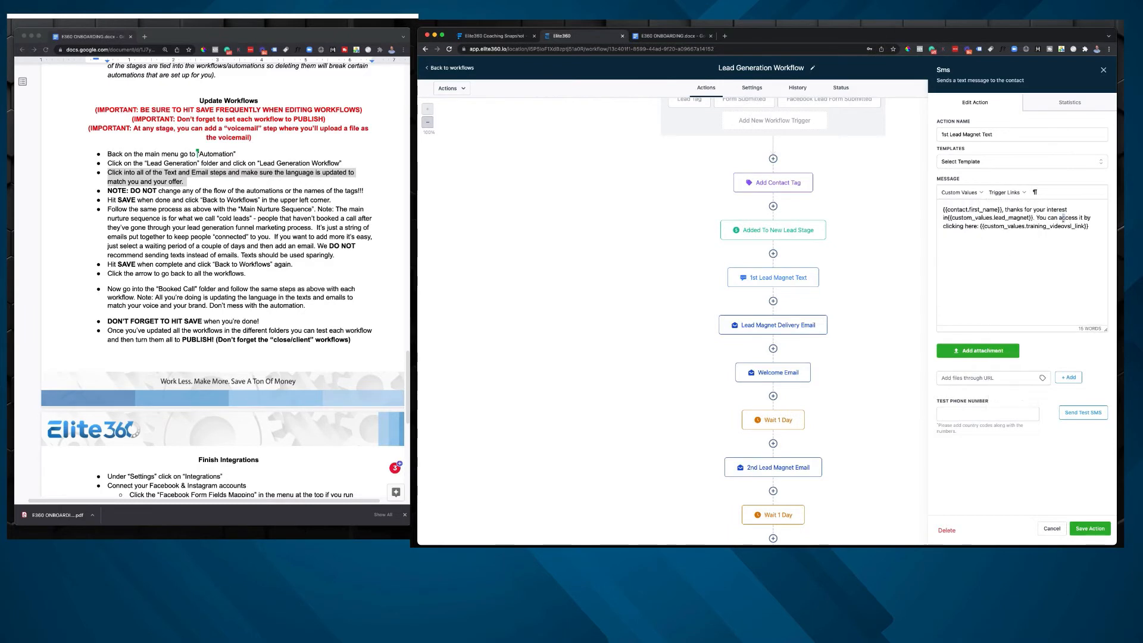
{"action": "left_click", "coordinate": [960, 193]}
{"action": "mouse_move", "coordinate": [971, 209]}
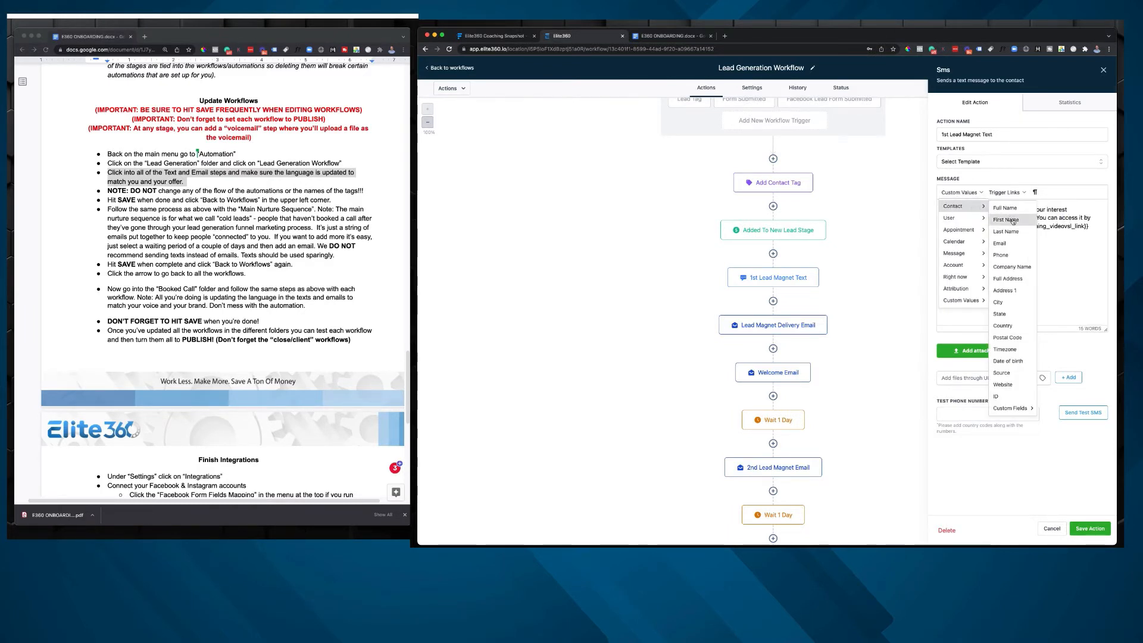
{"action": "left_click", "coordinate": [1052, 228]}
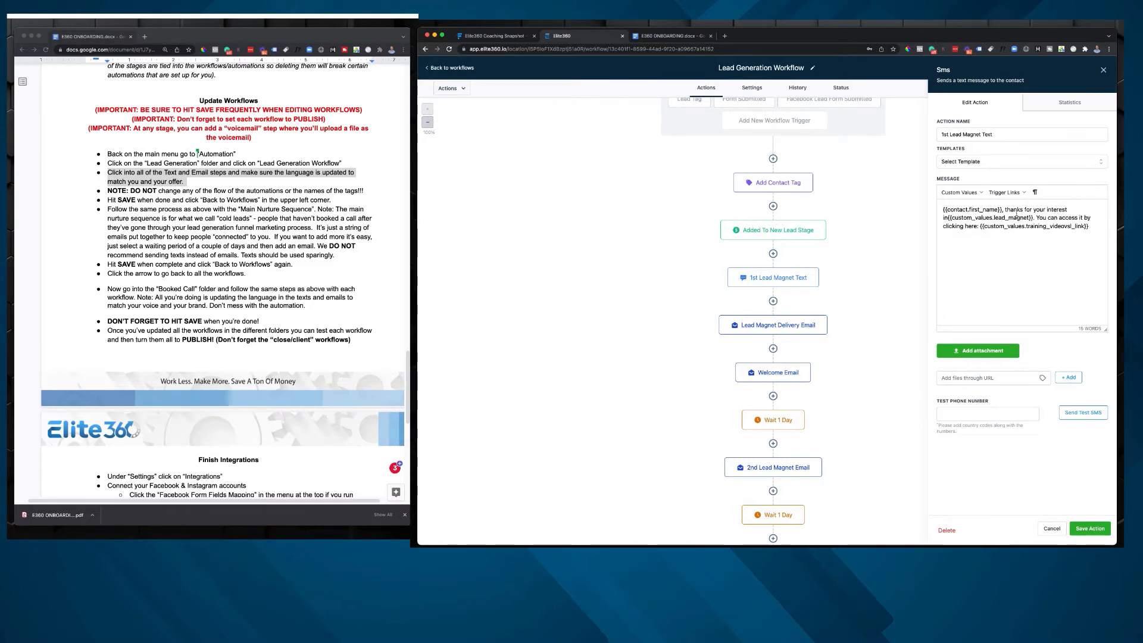
Step: Insert a space between "in" and {{custom_values.lead_magnet}} in the text message
{"action": "left_click_drag", "start_coordinate": [1004, 210], "coordinate": [1054, 213]}
{"action": "left_click", "coordinate": [1054, 212]}
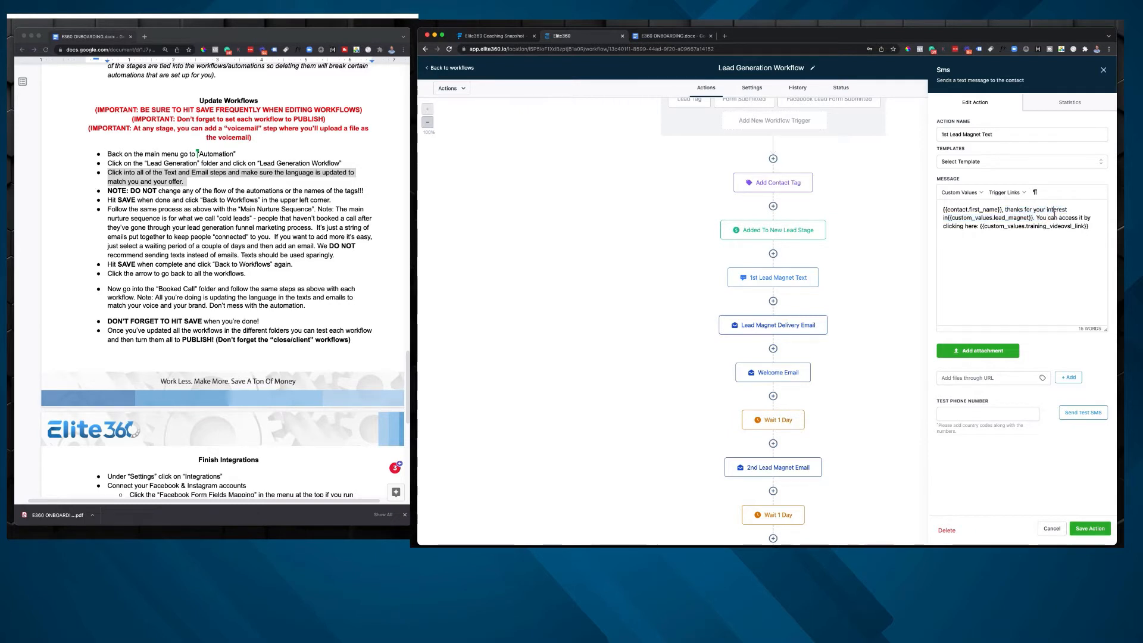
{"action": "left_click", "coordinate": [949, 218]}
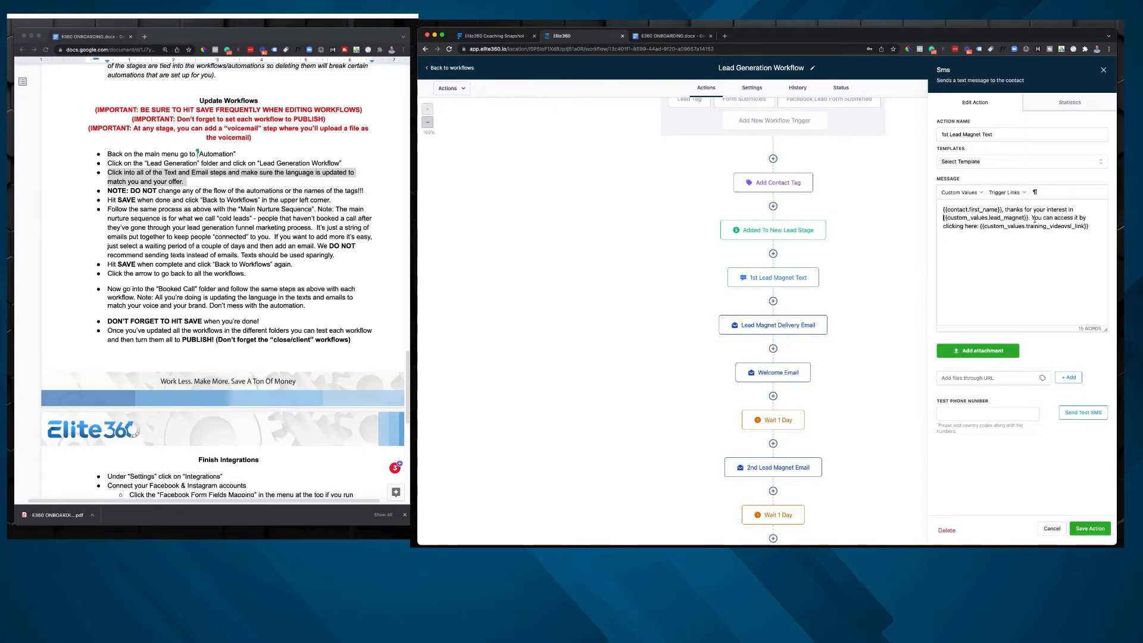
Step: Check the lead magnet and training video link custom values in the text message and save the action
{"action": "left_click_drag", "start_coordinate": [1028, 218], "coordinate": [939, 216]}
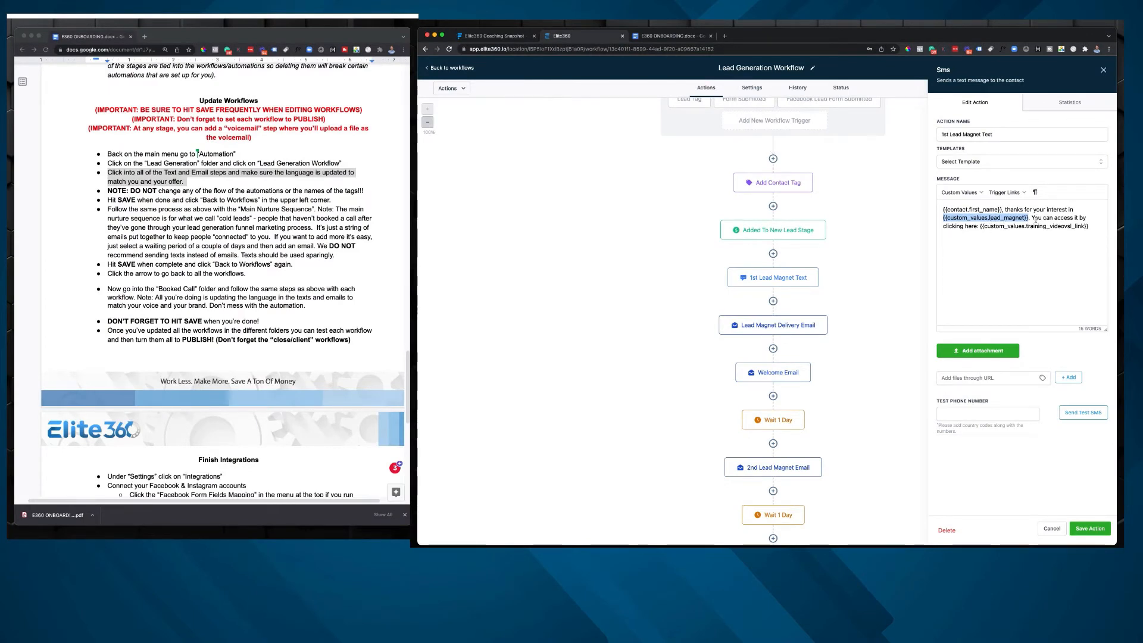
{"action": "left_click", "coordinate": [1030, 219]}
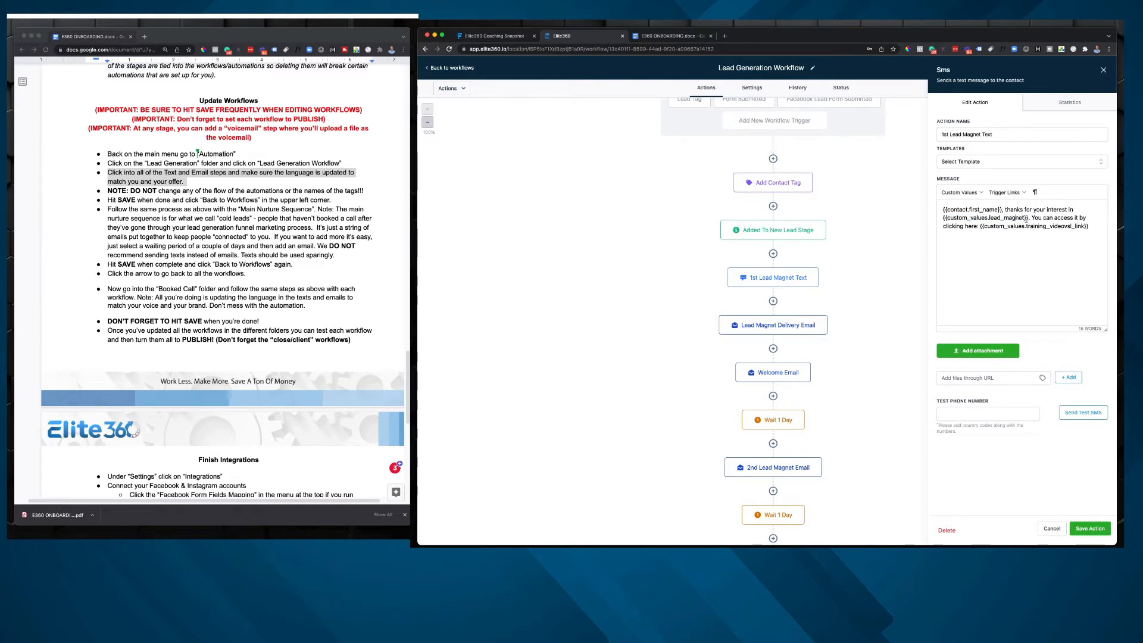
{"action": "left_click_drag", "start_coordinate": [1025, 219], "coordinate": [933, 216]}
{"action": "left_click_drag", "start_coordinate": [1084, 228], "coordinate": [979, 226]}
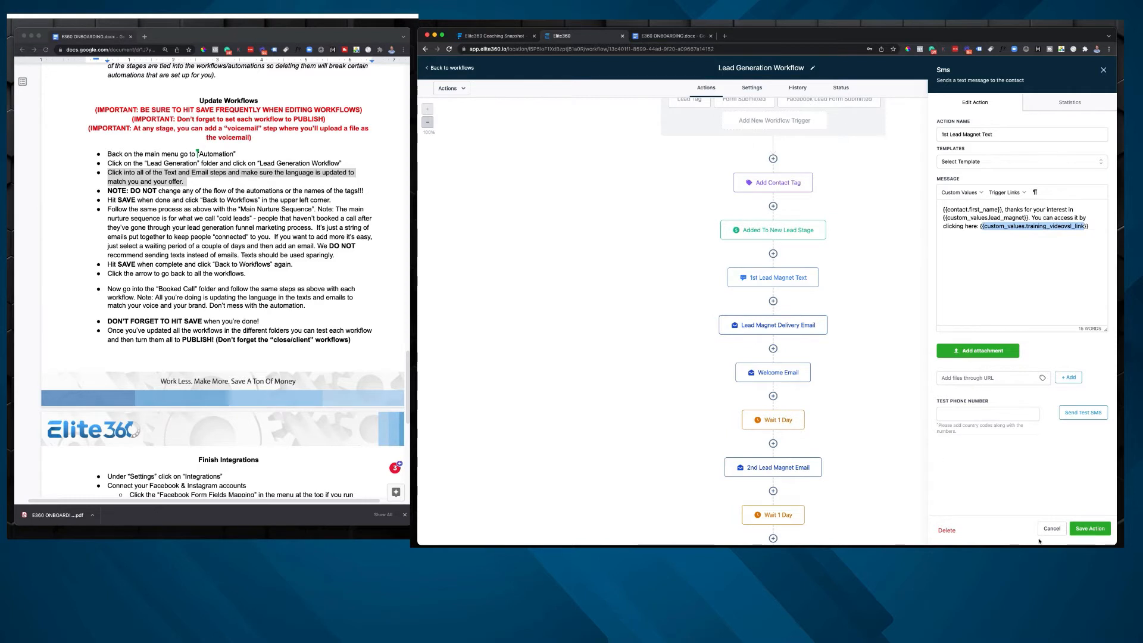
{"action": "left_click", "coordinate": [1090, 527]}
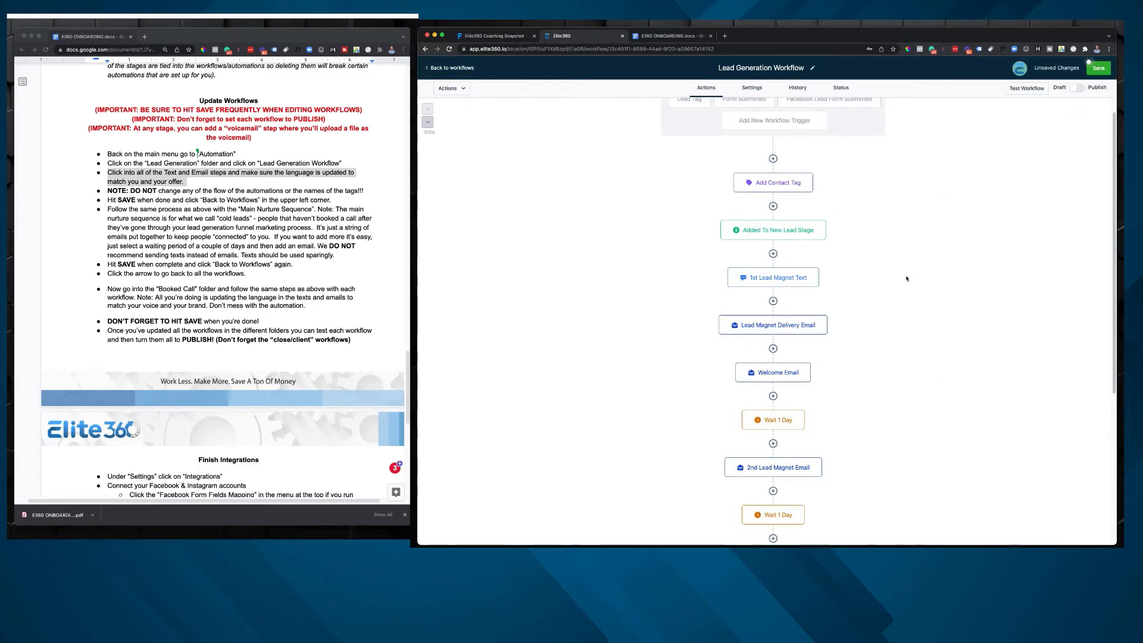
Step: Open the Lead Magnet Delivery Email step and enlarge its message box to show more of the email
{"action": "left_click", "coordinate": [778, 325]}
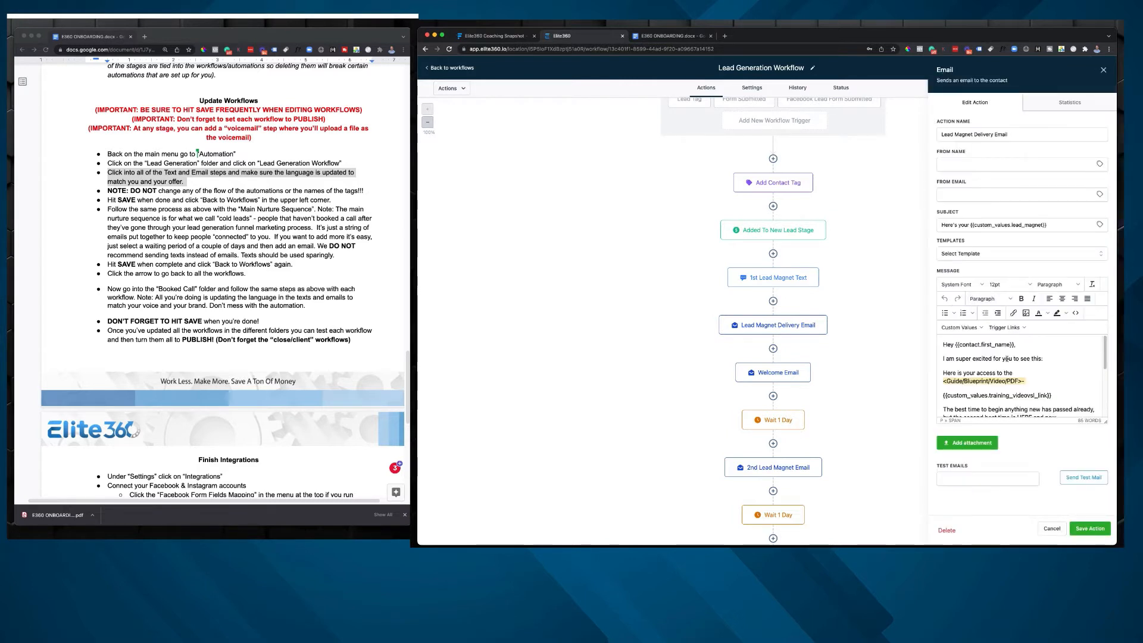
{"action": "left_click_drag", "start_coordinate": [1106, 425], "coordinate": [1100, 500]}
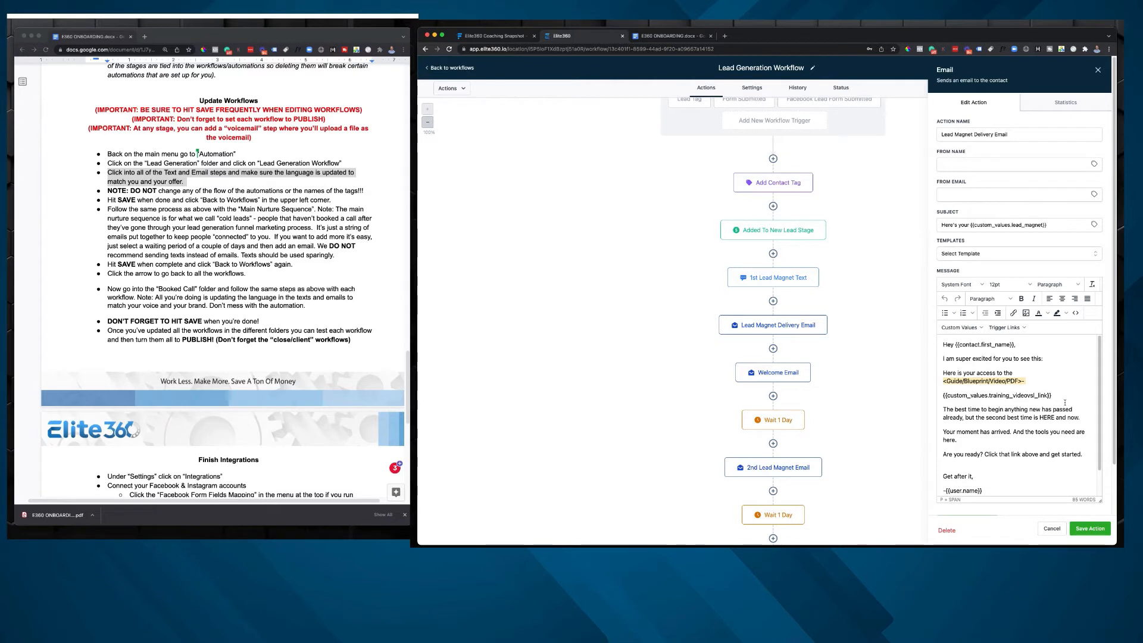
{"action": "scroll", "coordinate": [1065, 406], "scroll_direction": "down", "scroll_amount": 1}
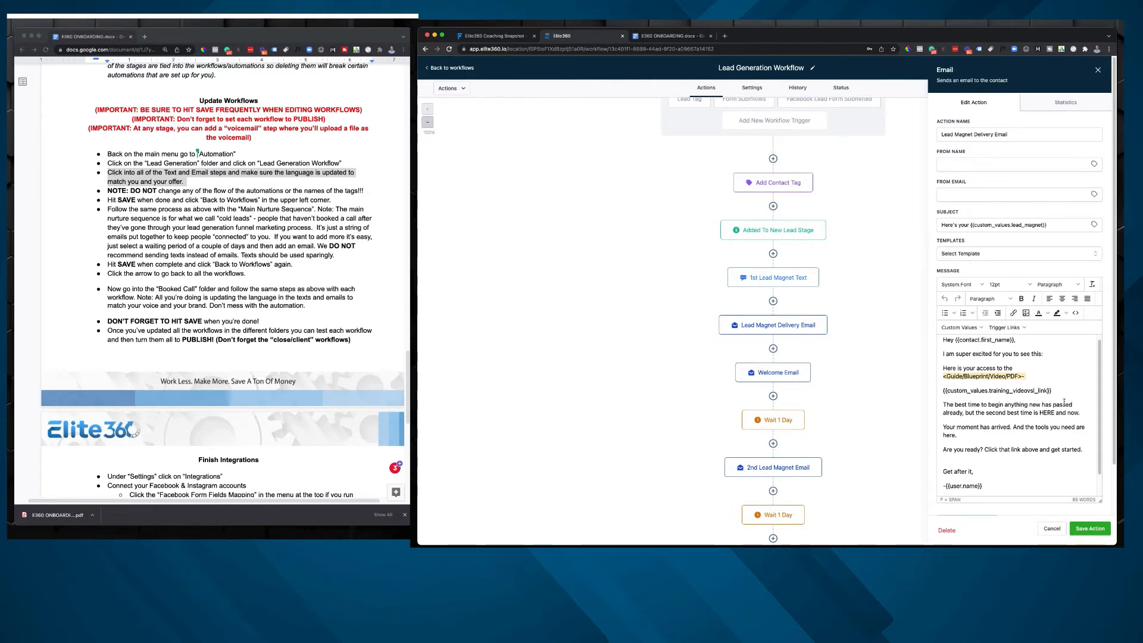
{"action": "scroll", "coordinate": [982, 366], "scroll_direction": "up", "scroll_amount": 1}
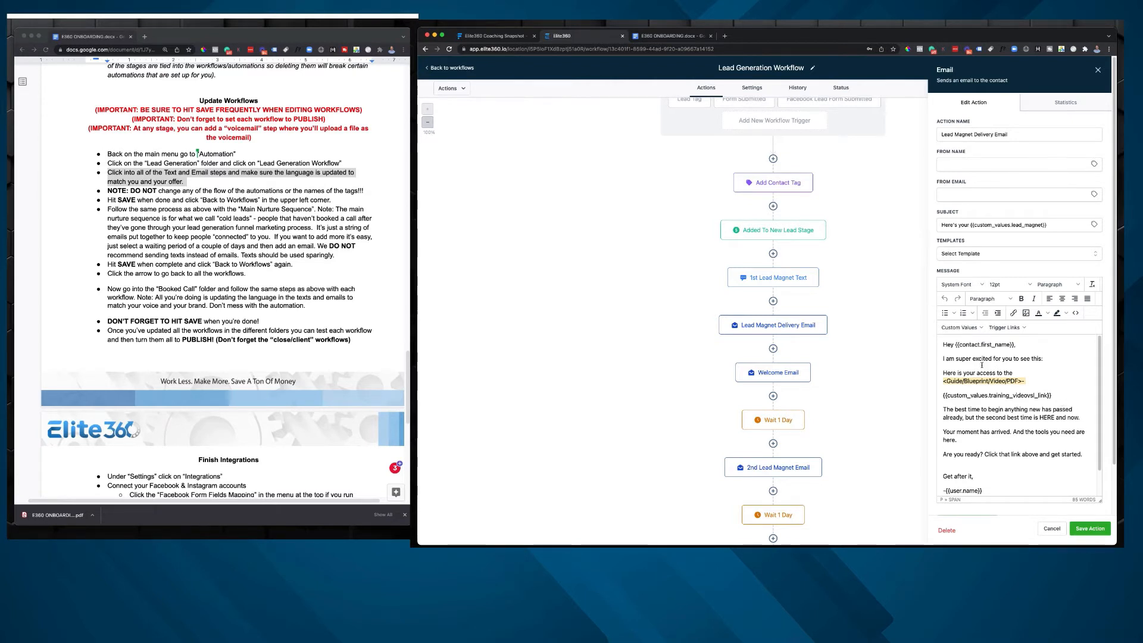
Step: Examine the <Guide/Blueprint/Video/PDF> placeholder, the training video link value and the closing lines of the email message
{"action": "left_click_drag", "start_coordinate": [1026, 381], "coordinate": [921, 380]}
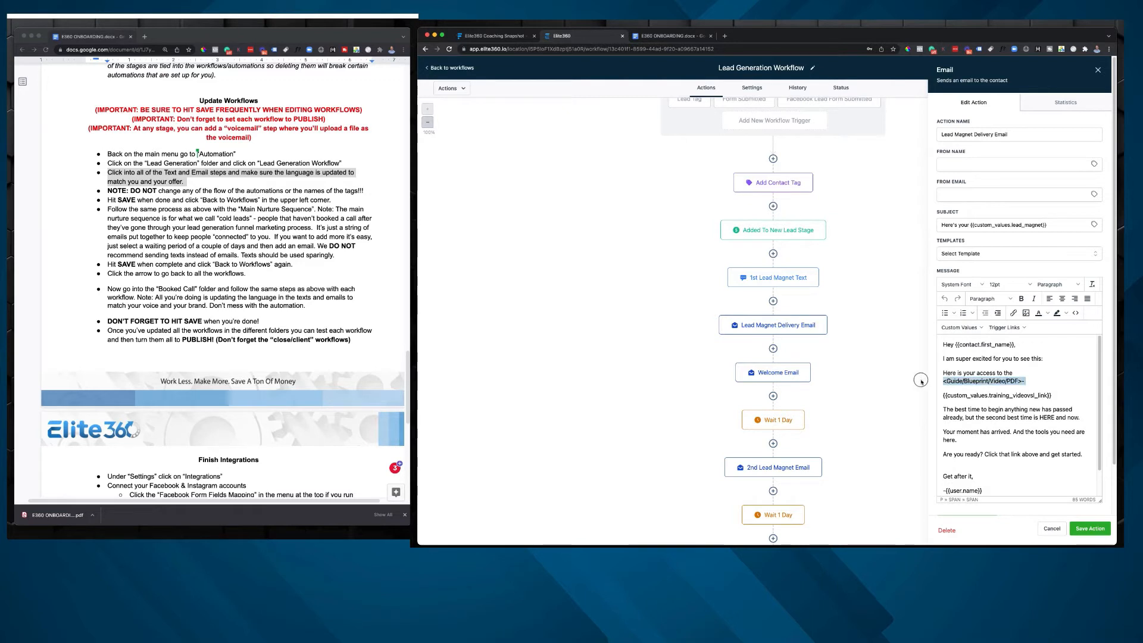
{"action": "left_click", "coordinate": [1076, 376]}
{"action": "left_click_drag", "start_coordinate": [1066, 395], "coordinate": [915, 398]}
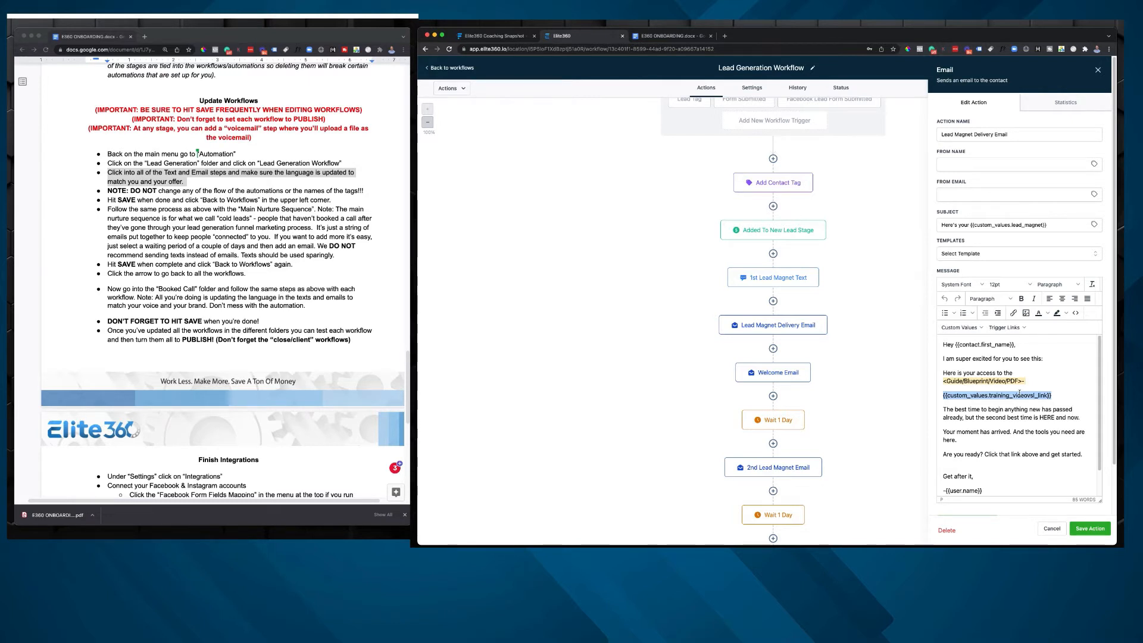
{"action": "left_click", "coordinate": [944, 410]}
{"action": "scroll", "coordinate": [946, 404], "scroll_direction": "down", "scroll_amount": 2}
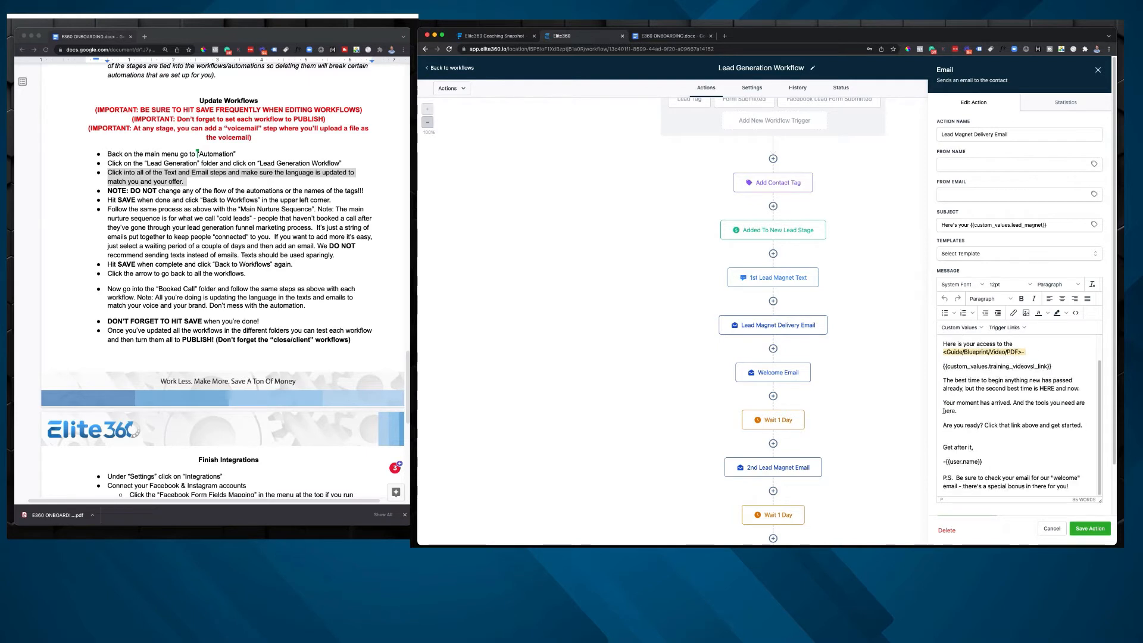
{"action": "scroll", "coordinate": [955, 395], "scroll_direction": "down", "scroll_amount": 1}
{"action": "scroll", "coordinate": [955, 395], "scroll_direction": "down", "scroll_amount": 1}
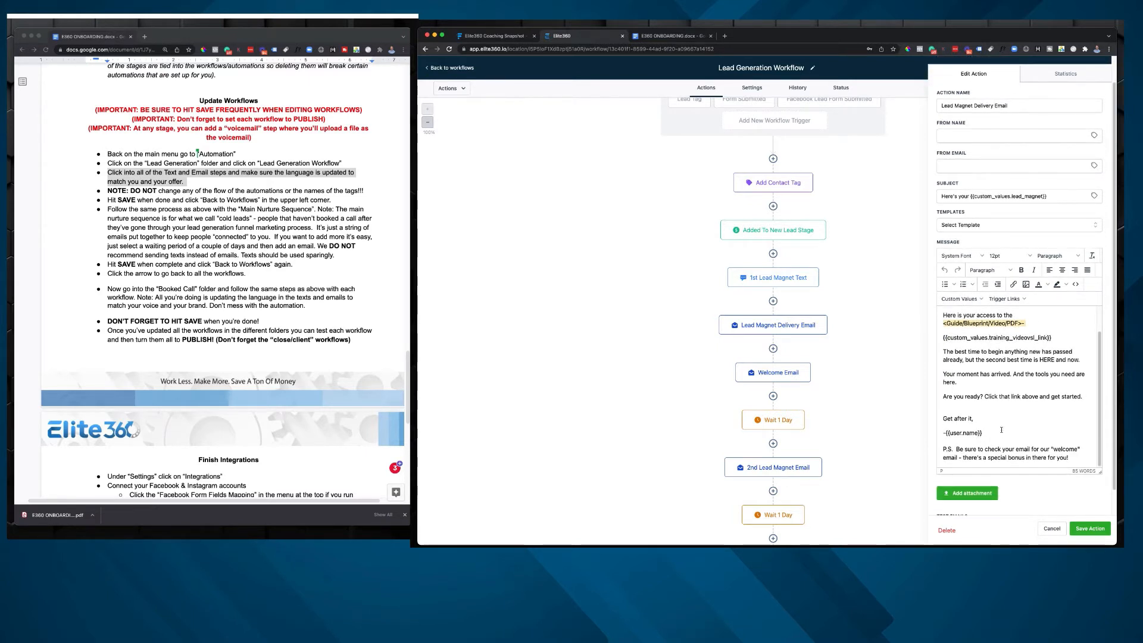
{"action": "scroll", "coordinate": [1006, 434], "scroll_direction": "down", "scroll_amount": 1}
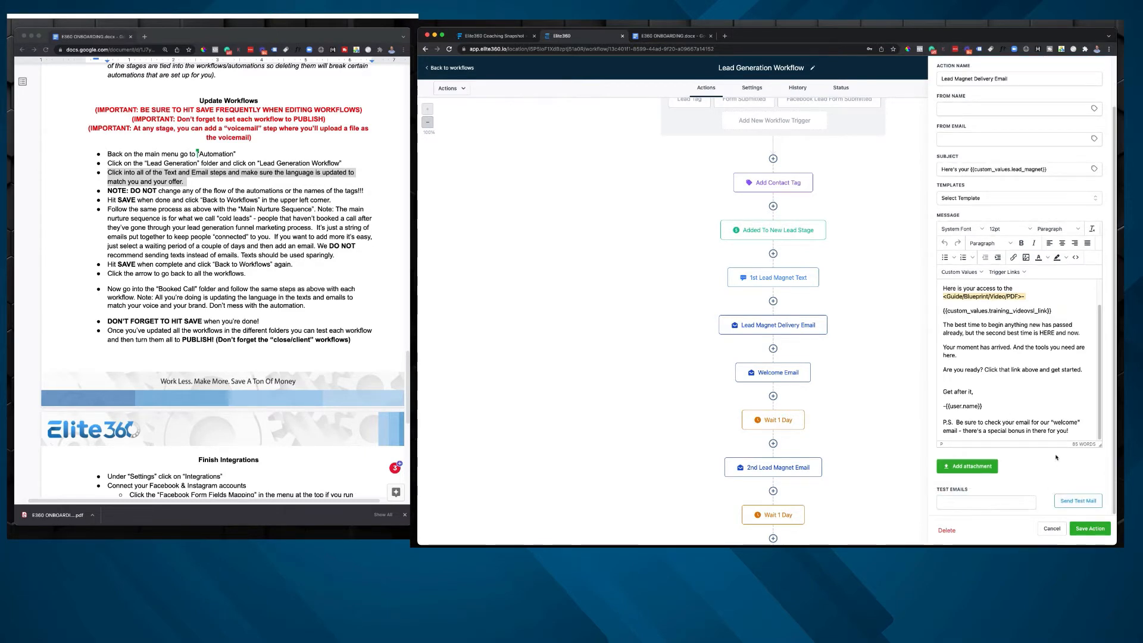
{"action": "scroll", "coordinate": [1035, 400], "scroll_direction": "up", "scroll_amount": 1}
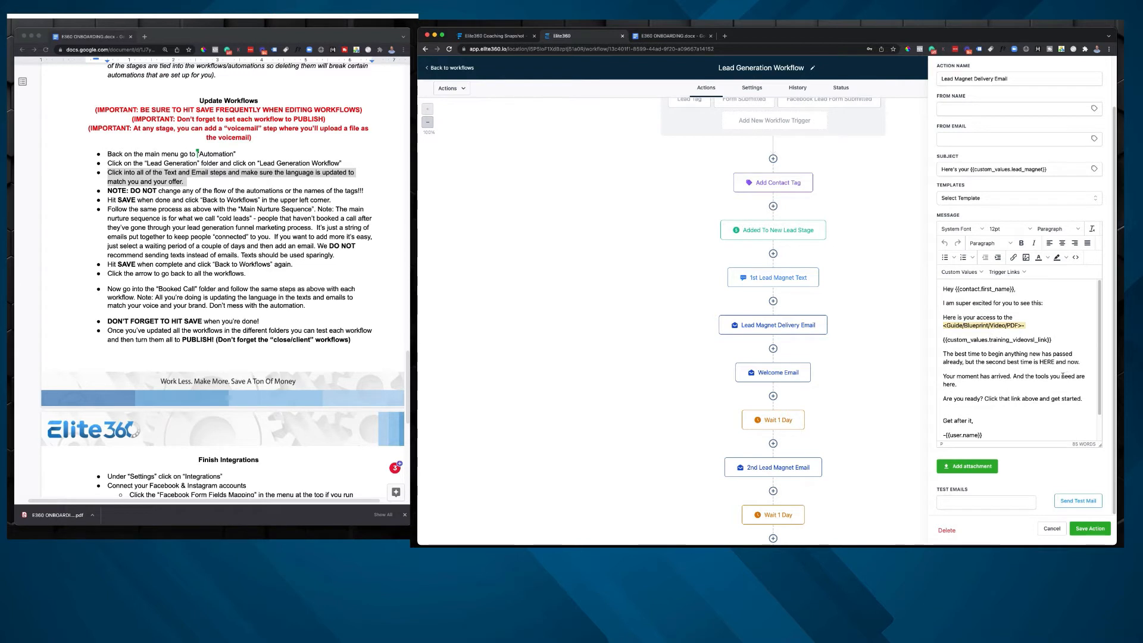
Step: Look through the User custom values available for the From Name of the Lead Magnet Delivery Email and close the action without saving
{"action": "scroll", "coordinate": [1055, 378], "scroll_direction": "up", "scroll_amount": 1}
{"action": "scroll", "coordinate": [1054, 378], "scroll_direction": "up", "scroll_amount": 1}
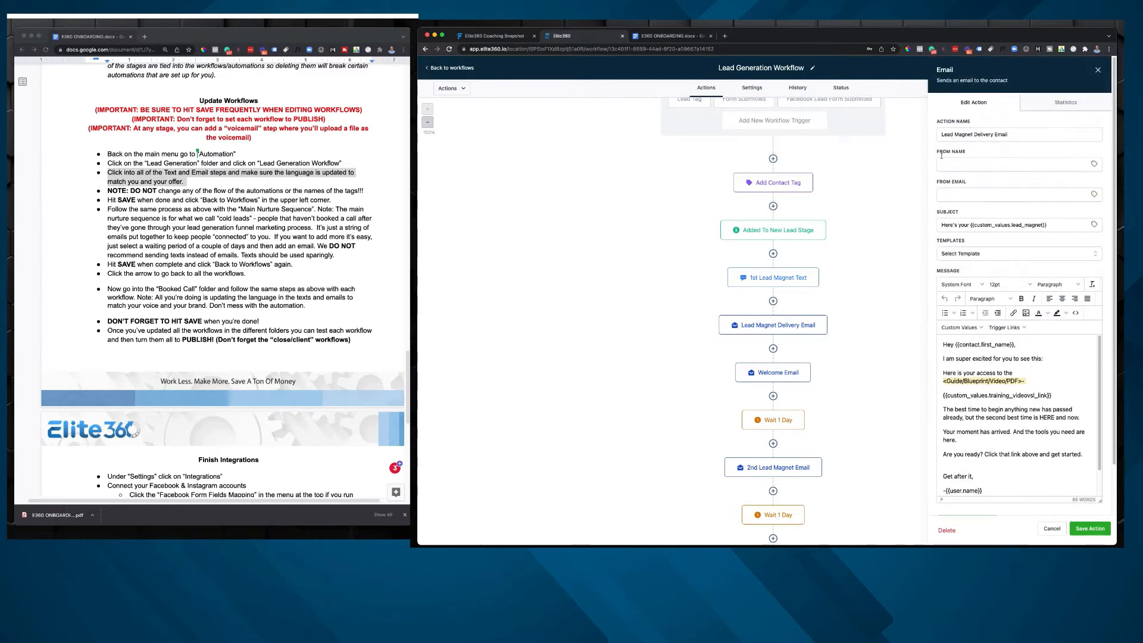
{"action": "left_click_drag", "start_coordinate": [937, 152], "coordinate": [970, 185]}
{"action": "left_click", "coordinate": [969, 185]}
{"action": "left_click", "coordinate": [1093, 164]}
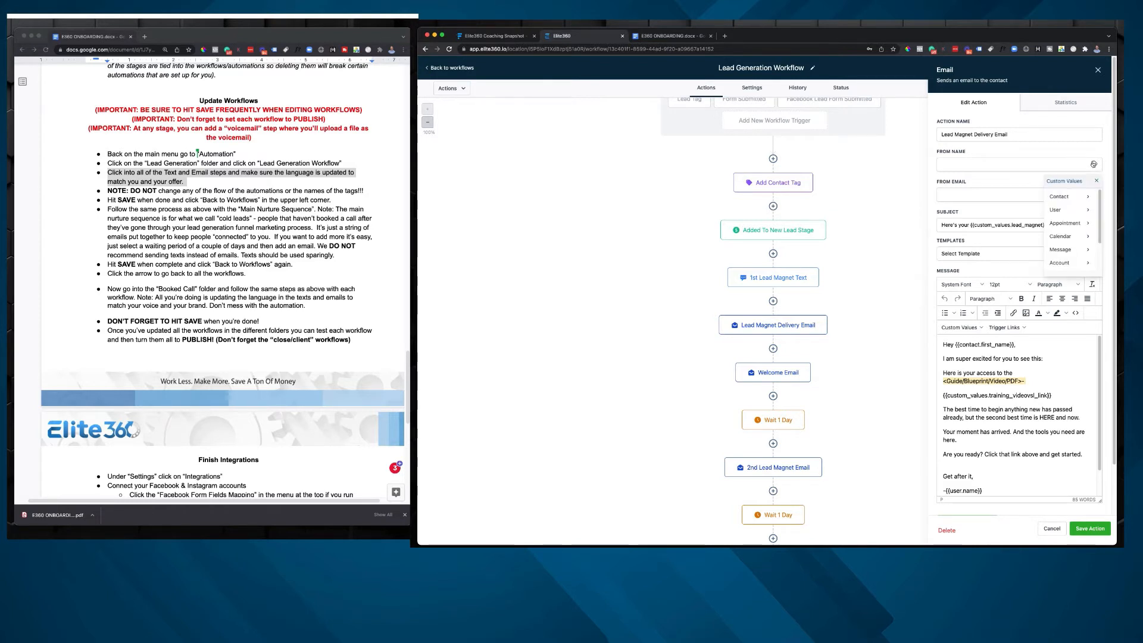
{"action": "left_click", "coordinate": [1065, 210]}
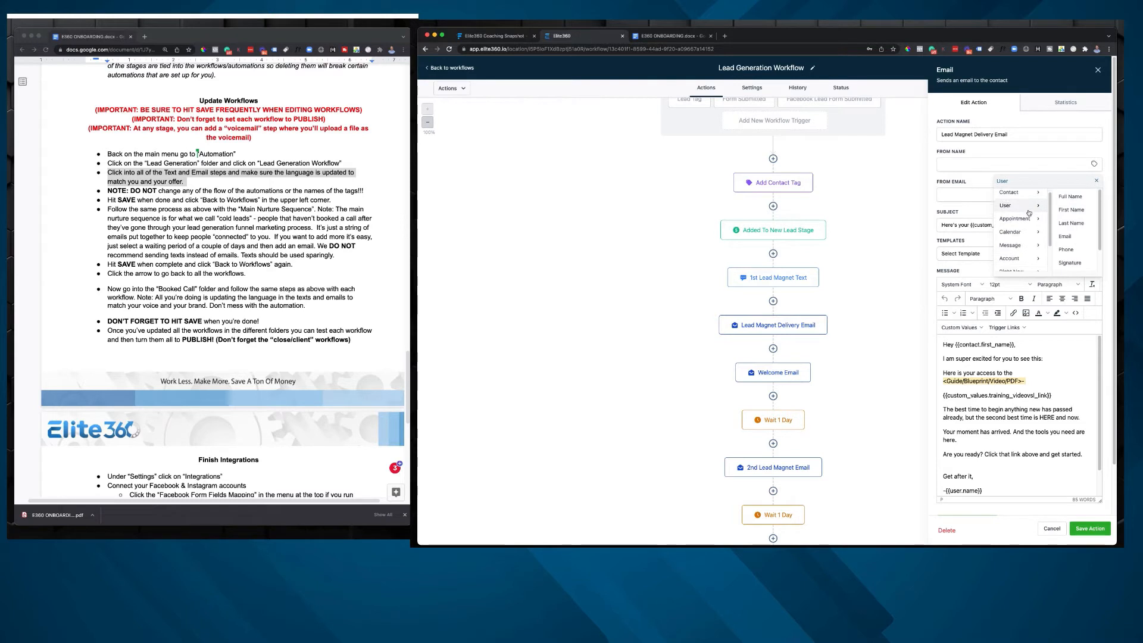
{"action": "scroll", "coordinate": [1070, 219], "scroll_direction": "down", "scroll_amount": 2}
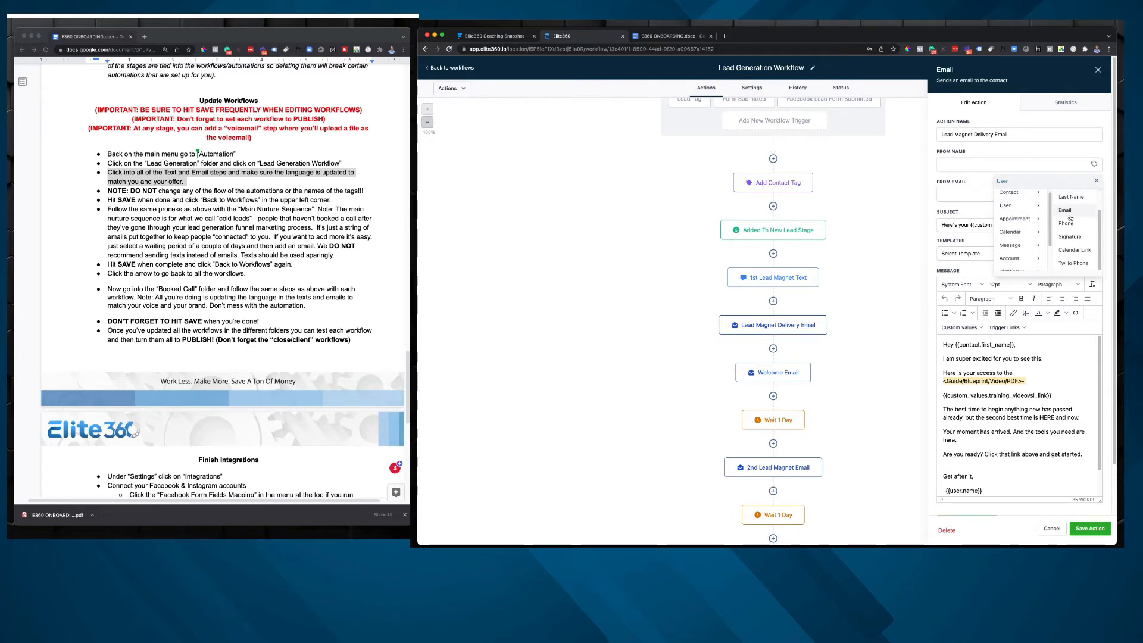
{"action": "scroll", "coordinate": [1069, 218], "scroll_direction": "up", "scroll_amount": 2}
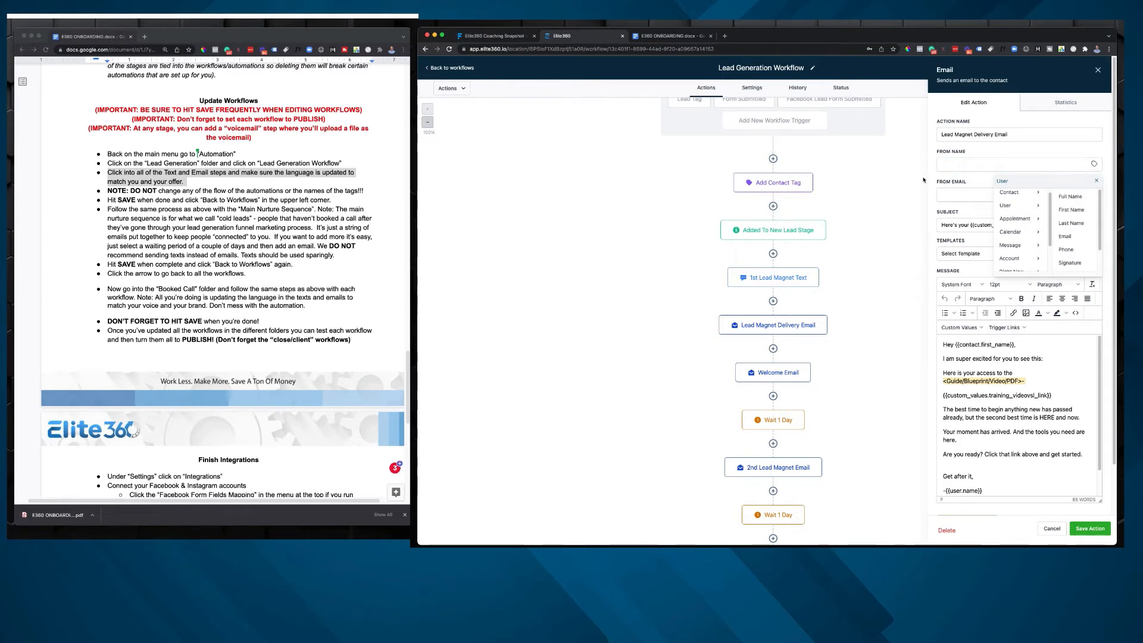
{"action": "left_click", "coordinate": [1096, 180]}
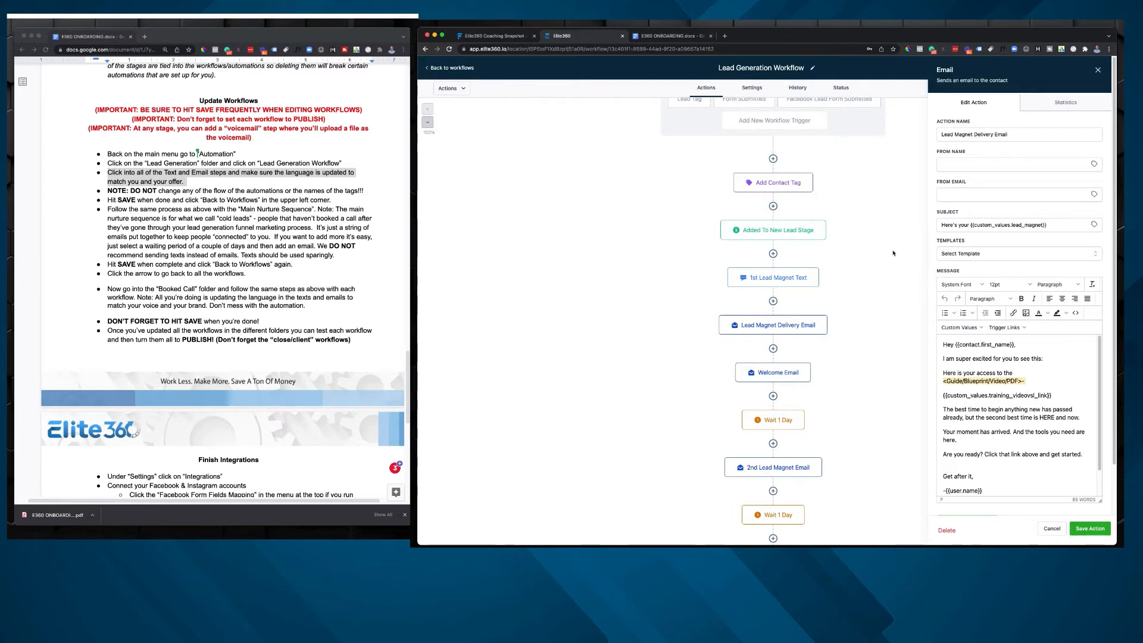
{"action": "left_click", "coordinate": [1051, 528]}
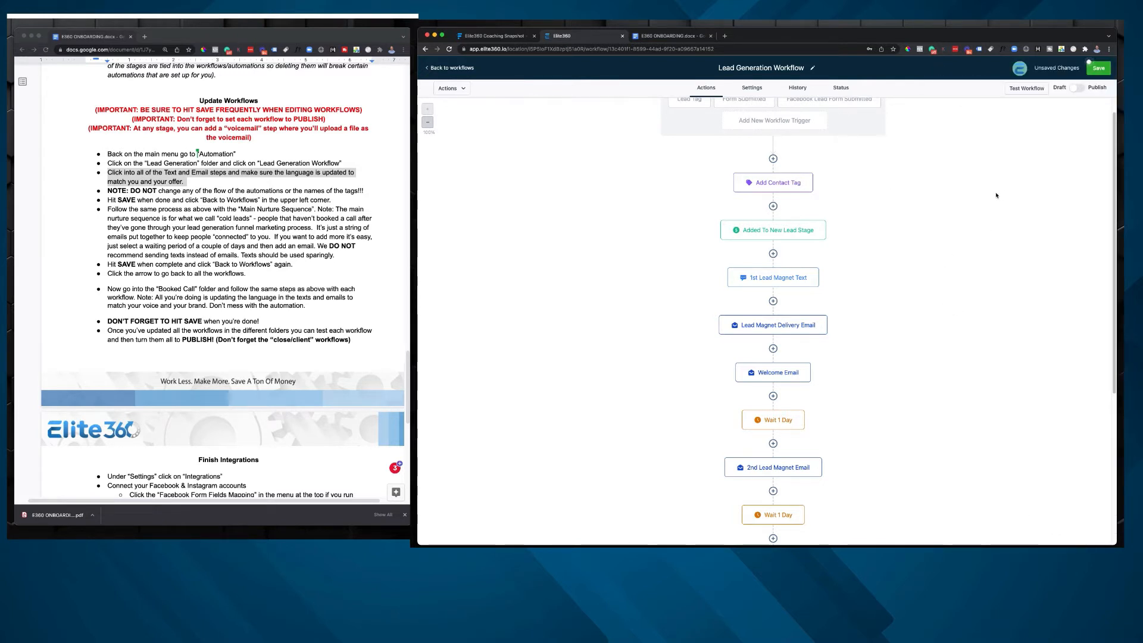
Step: Save the Lead Generation Workflow, switch it from Draft to Publish and save it again
{"action": "left_click", "coordinate": [1095, 68]}
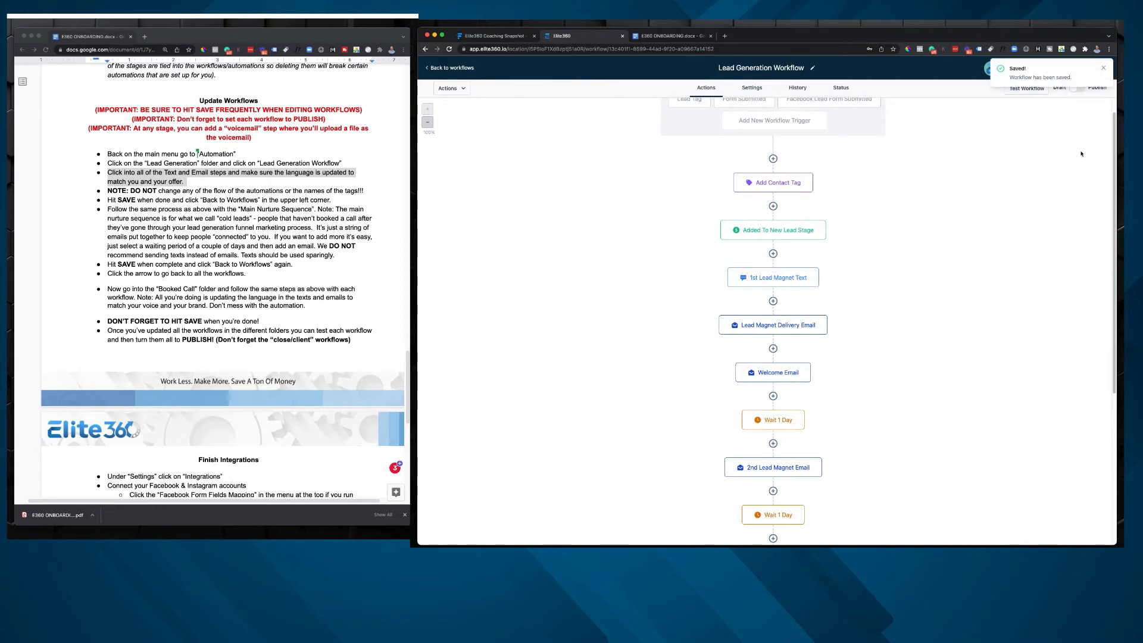
{"action": "left_click", "coordinate": [1070, 88]}
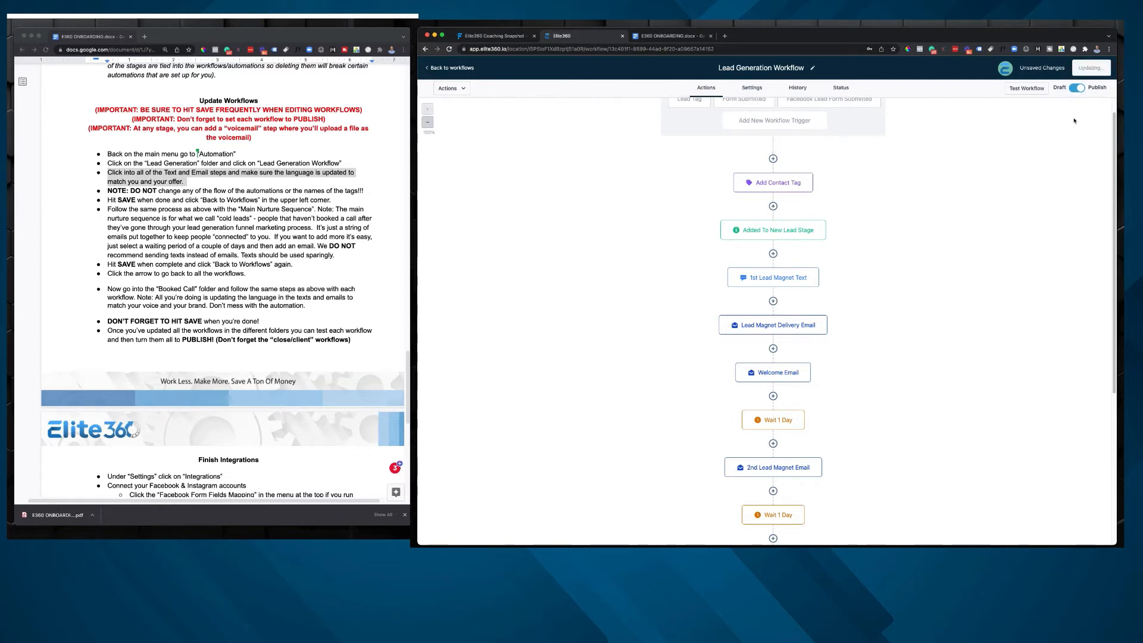
{"action": "left_click", "coordinate": [1104, 68]}
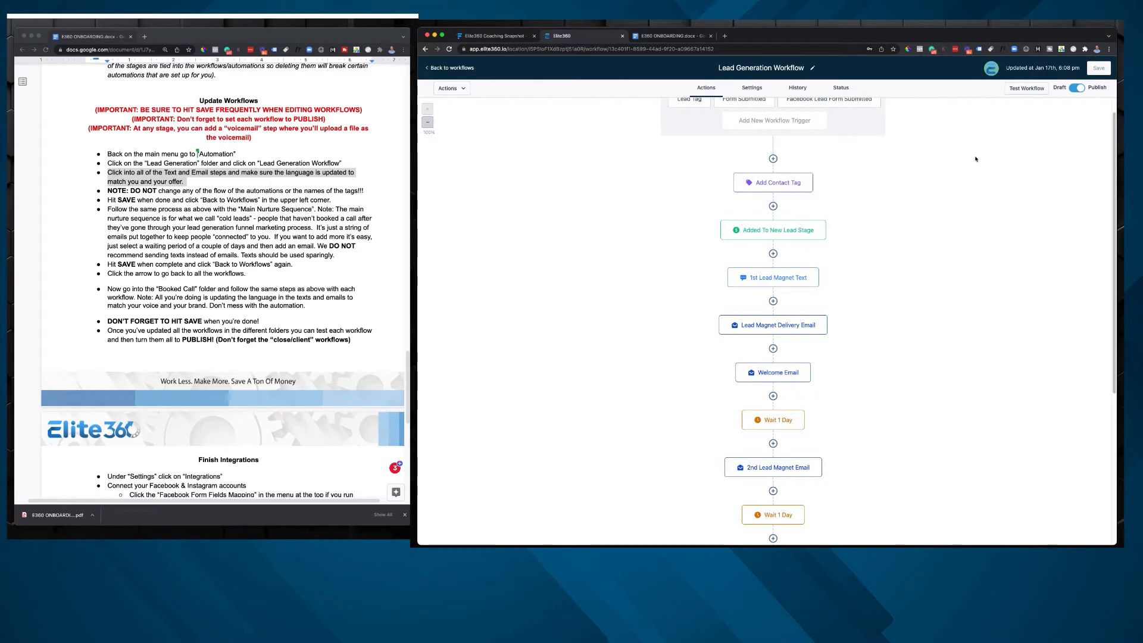
Step: Open the Welcome Email step and examine its message from the topic and next-step placeholders down to the group link placeholder
{"action": "scroll", "coordinate": [857, 242], "scroll_direction": "down", "scroll_amount": 1}
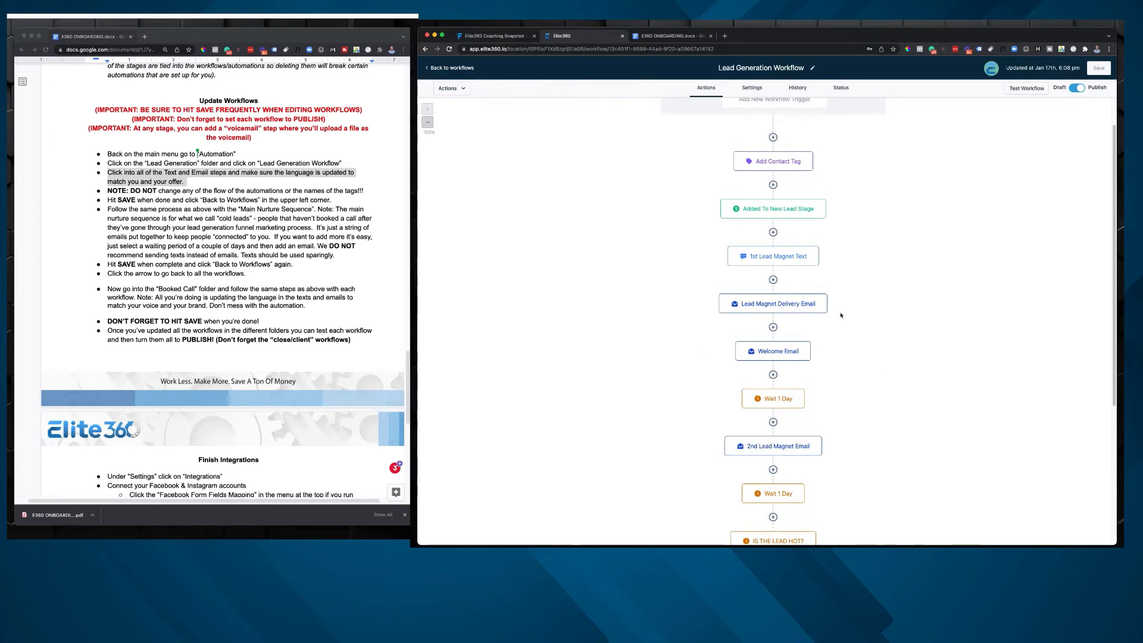
{"action": "left_click", "coordinate": [779, 351]}
{"action": "scroll", "coordinate": [1007, 361], "scroll_direction": "down", "scroll_amount": 5}
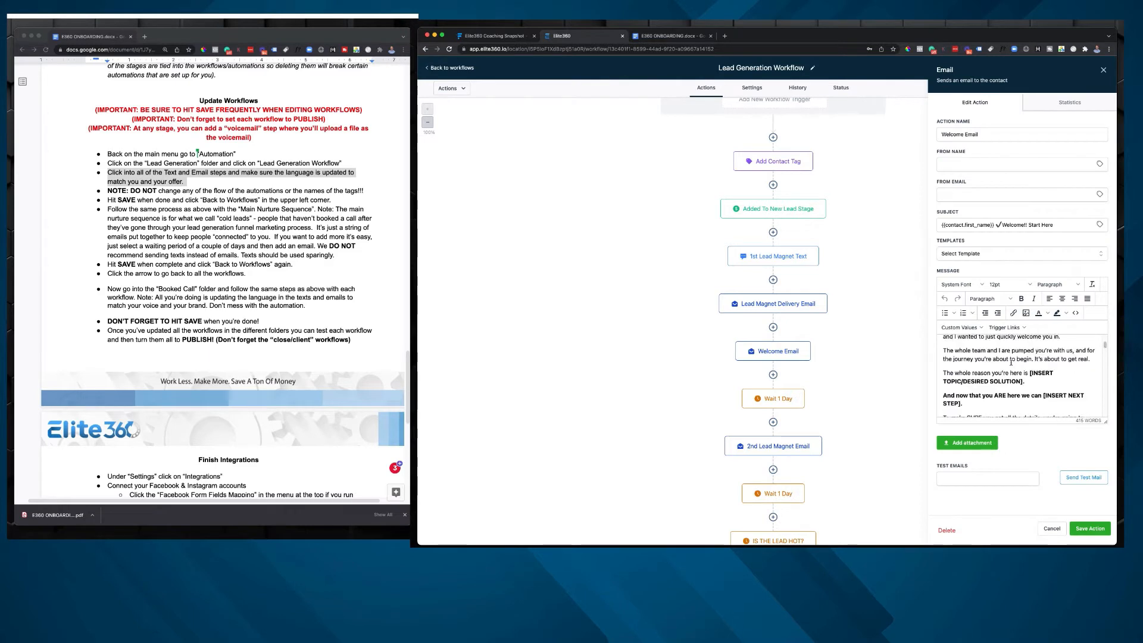
{"action": "scroll", "coordinate": [1007, 360], "scroll_direction": "down", "scroll_amount": 6}
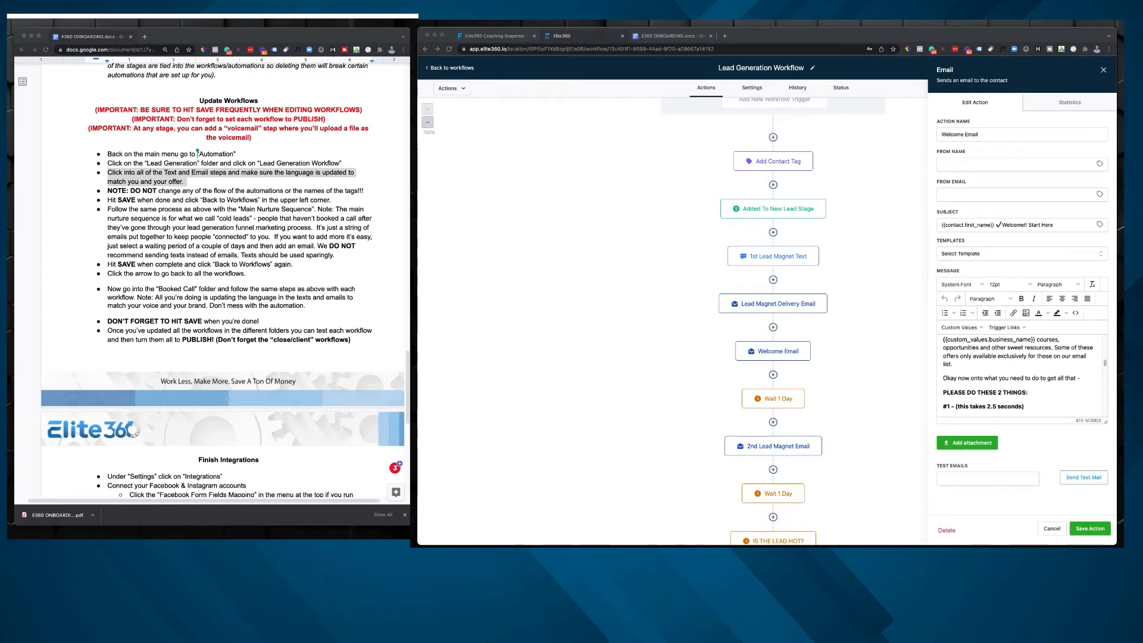
{"action": "scroll", "coordinate": [1021, 374], "scroll_direction": "down", "scroll_amount": 3}
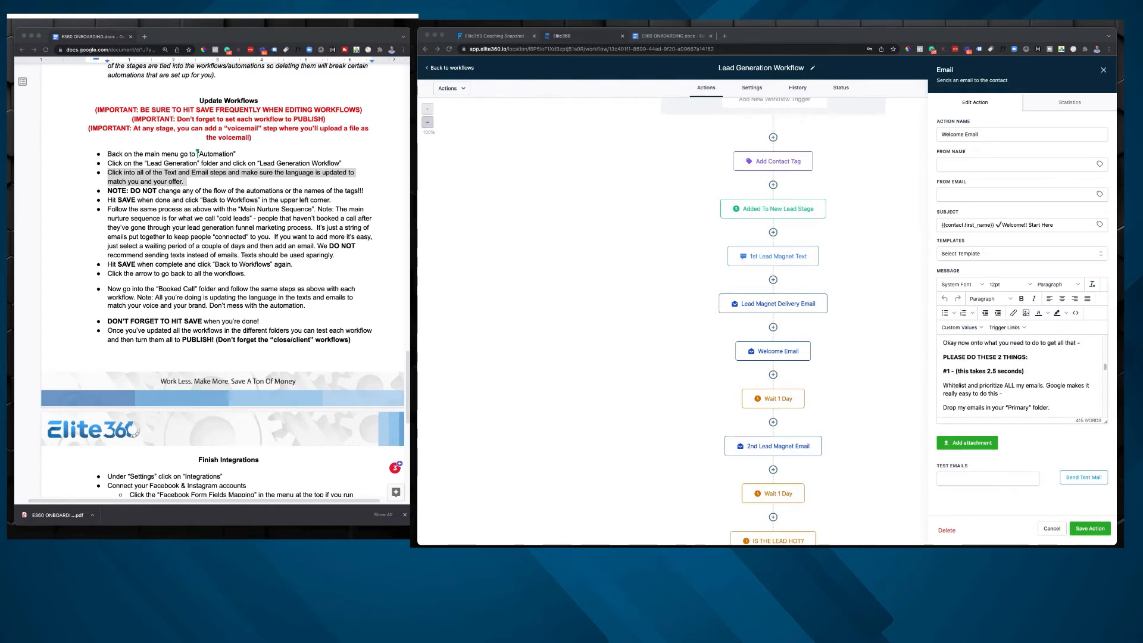
{"action": "scroll", "coordinate": [1021, 375], "scroll_direction": "down", "scroll_amount": 2}
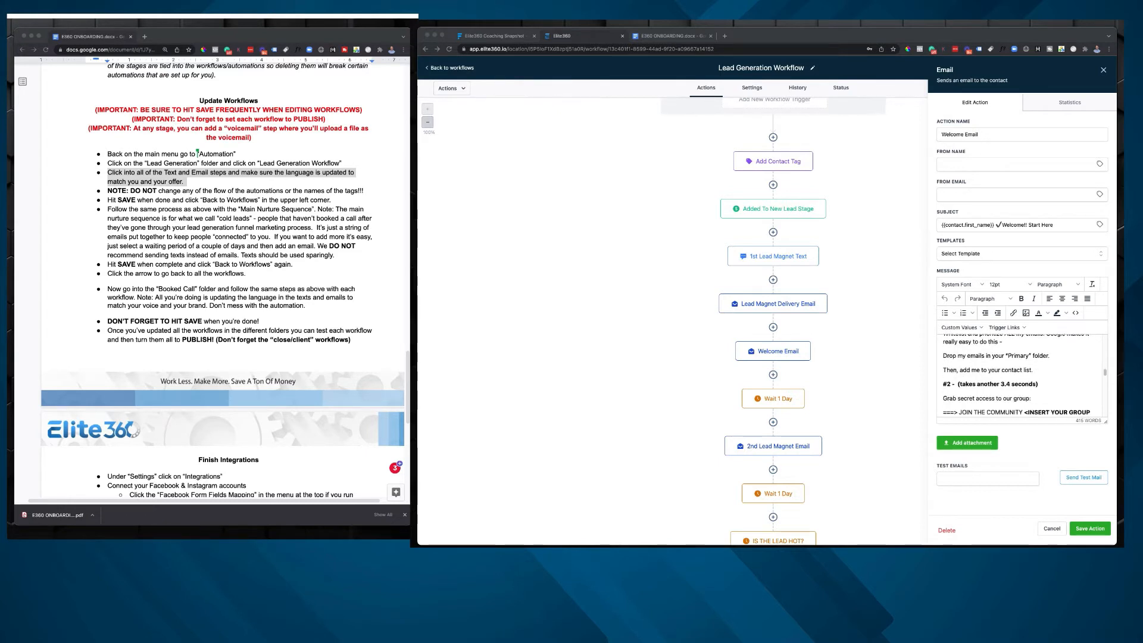
{"action": "scroll", "coordinate": [1020, 375], "scroll_direction": "down", "scroll_amount": 2}
{"action": "left_click", "coordinate": [1061, 364]}
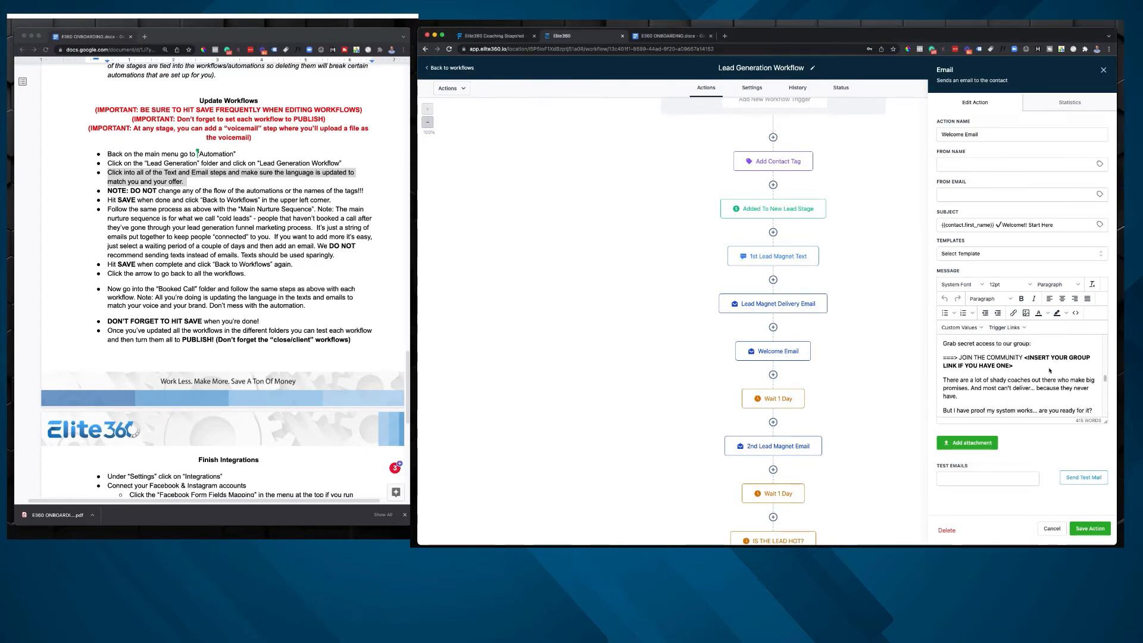
{"action": "left_click_drag", "start_coordinate": [1013, 365], "coordinate": [1029, 358]}
{"action": "left_click", "coordinate": [1028, 358]}
Step: Examine the Welcome Email's social link placeholders, sign-off values and P.S. text, and close the action without saving
{"action": "scroll", "coordinate": [1025, 360], "scroll_direction": "down", "scroll_amount": 5}
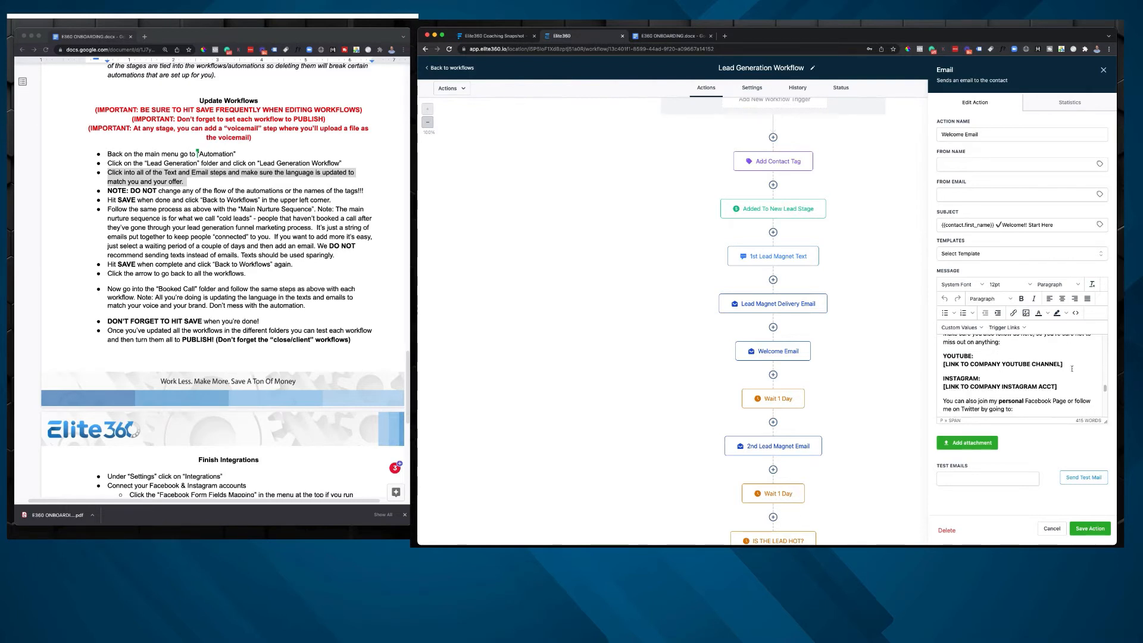
{"action": "left_click_drag", "start_coordinate": [1071, 368], "coordinate": [896, 365]}
{"action": "scroll", "coordinate": [1029, 362], "scroll_direction": "down", "scroll_amount": 1}
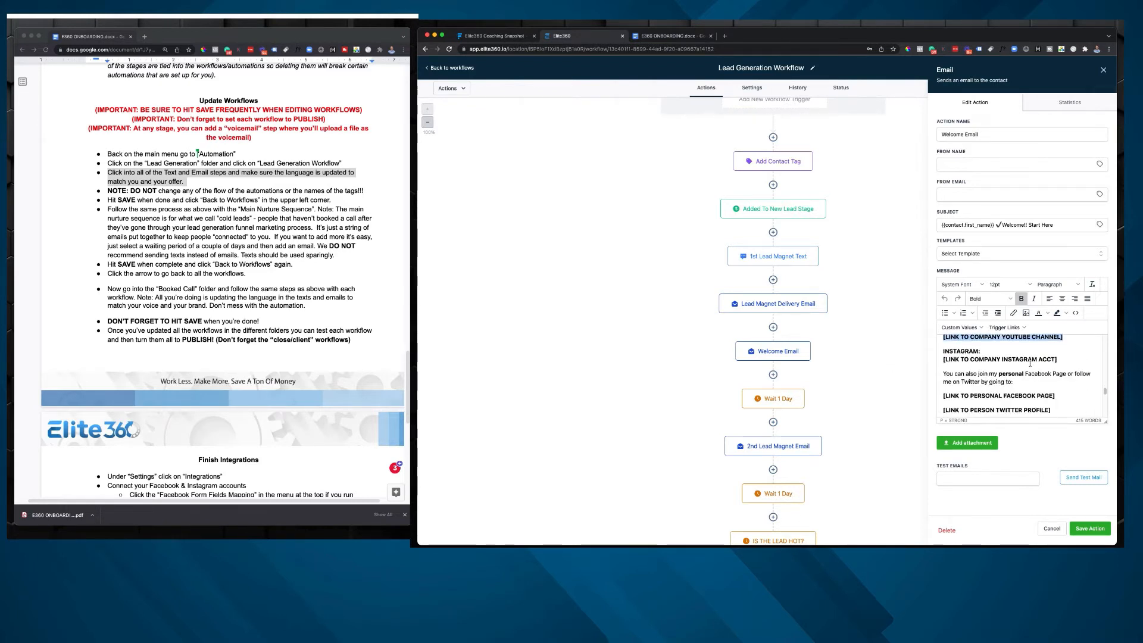
{"action": "scroll", "coordinate": [1030, 362], "scroll_direction": "down", "scroll_amount": 3}
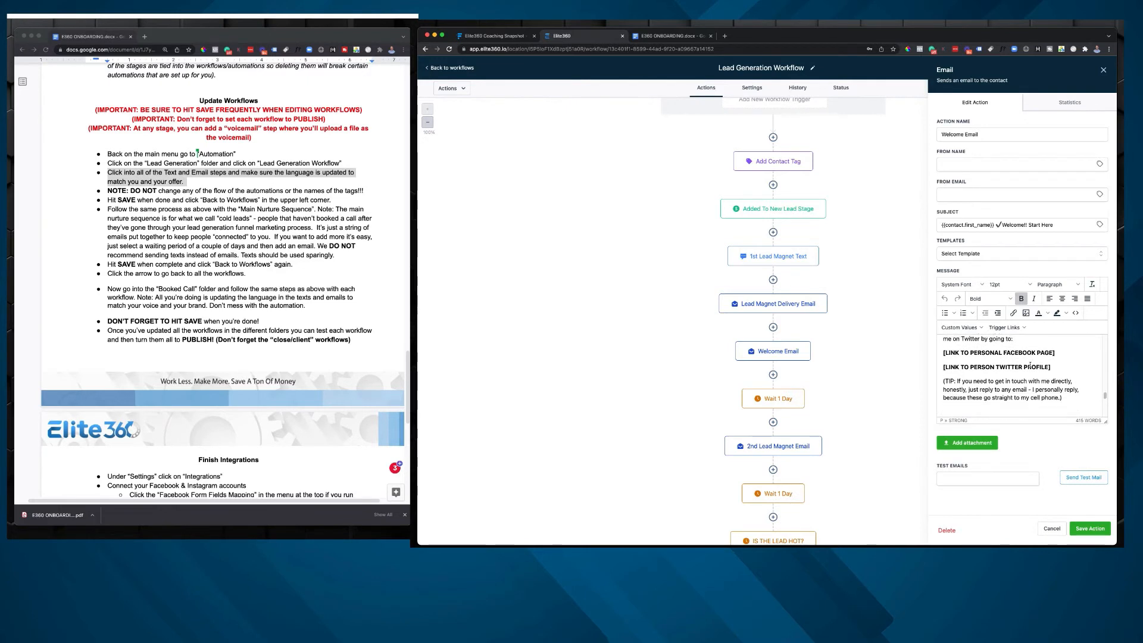
{"action": "scroll", "coordinate": [1029, 366], "scroll_direction": "down", "scroll_amount": 4}
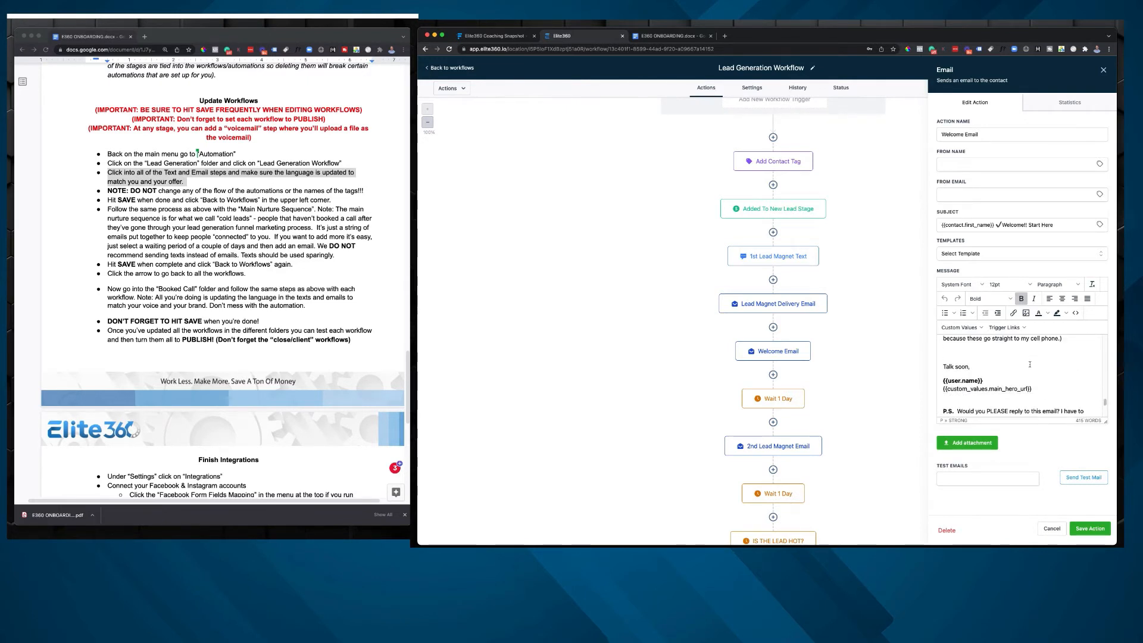
{"action": "scroll", "coordinate": [1030, 364], "scroll_direction": "down", "scroll_amount": 4}
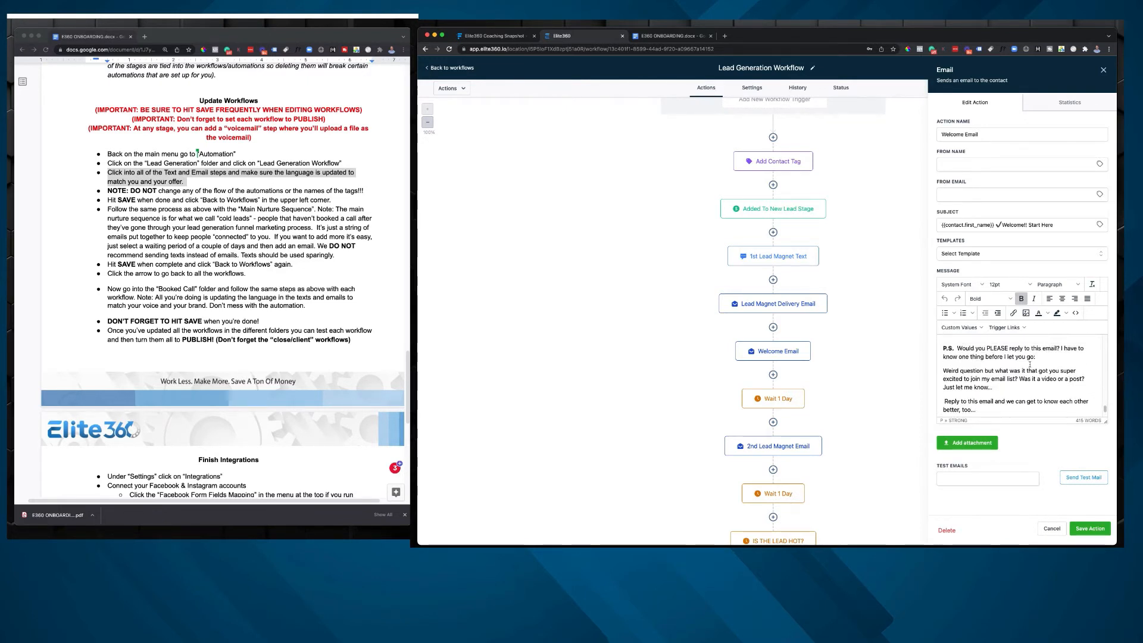
{"action": "scroll", "coordinate": [1029, 365], "scroll_direction": "up", "scroll_amount": 2}
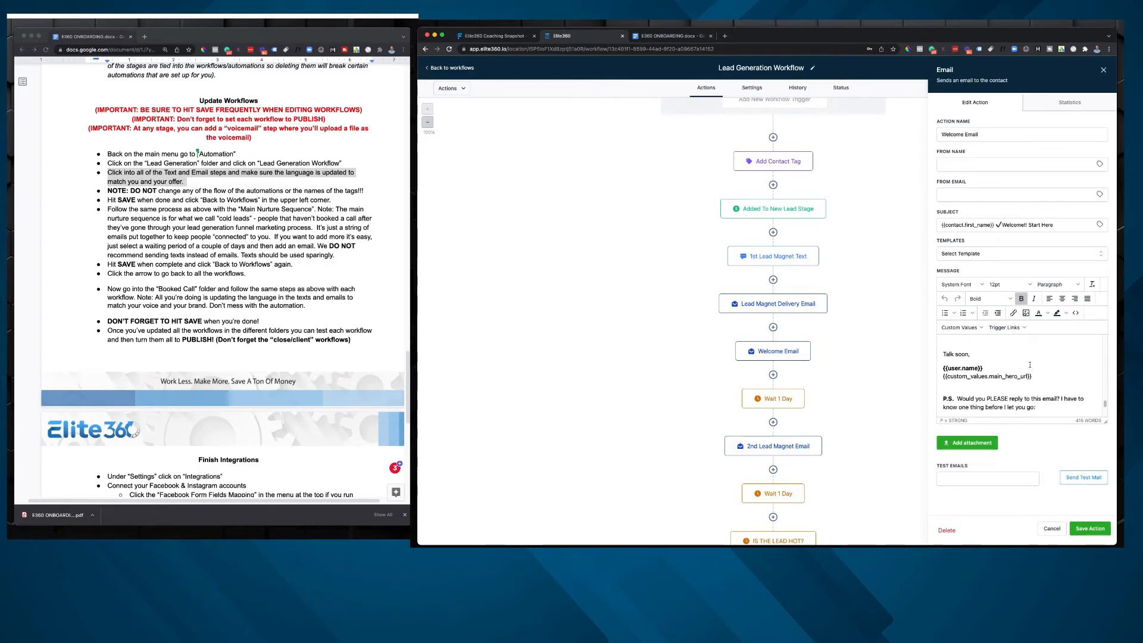
{"action": "scroll", "coordinate": [1029, 364], "scroll_direction": "down", "scroll_amount": 4}
{"action": "scroll", "coordinate": [1029, 365], "scroll_direction": "up", "scroll_amount": 1}
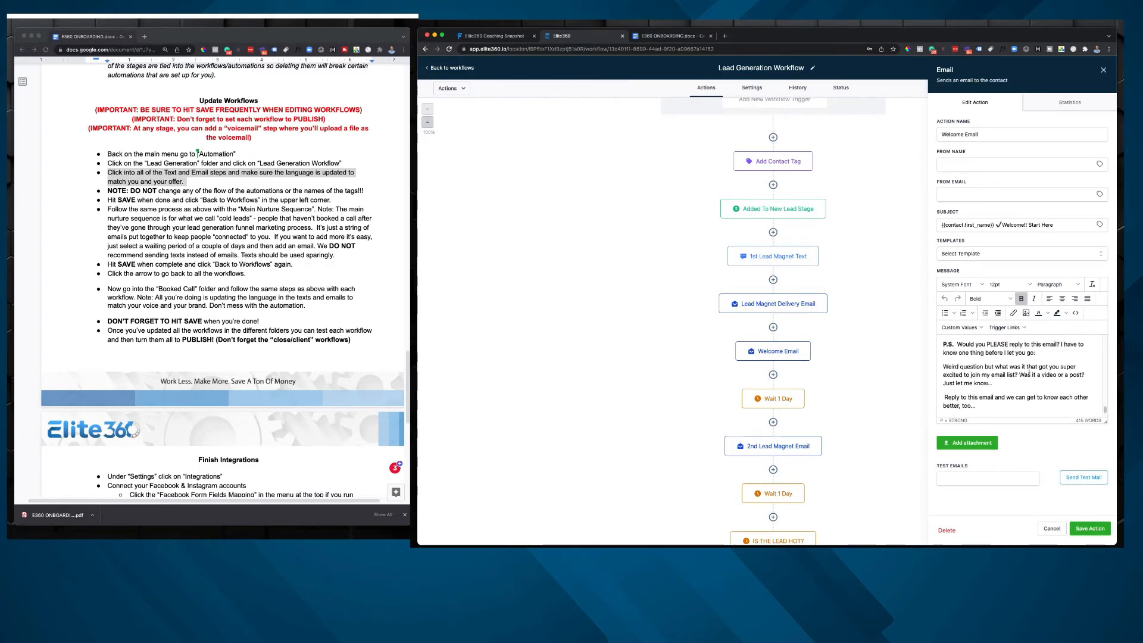
{"action": "left_click", "coordinate": [1051, 528]}
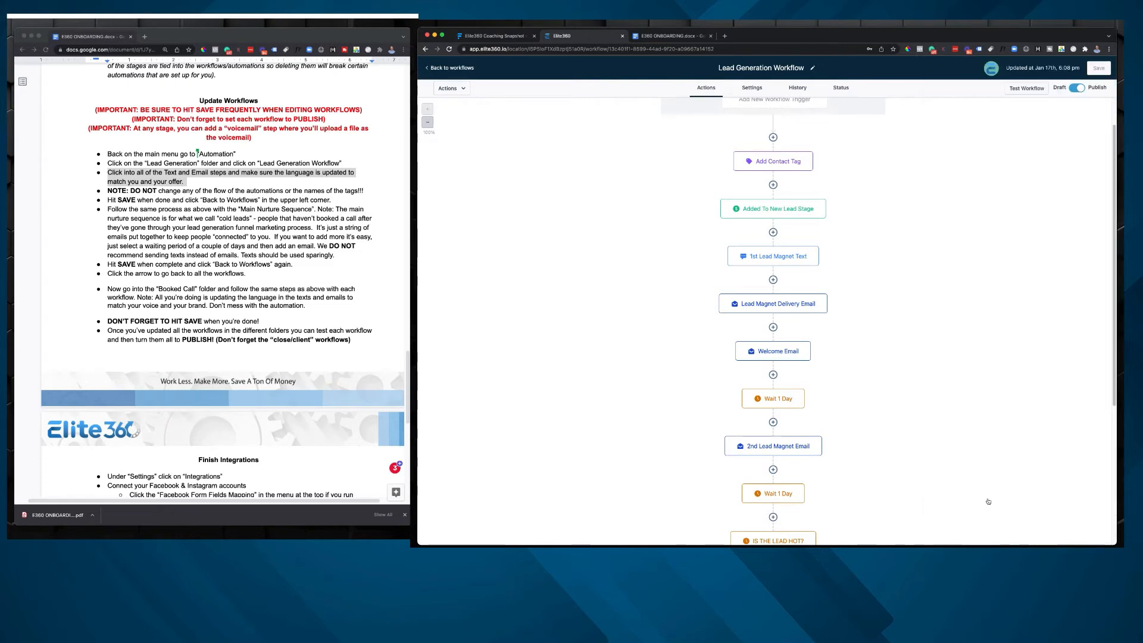
Step: Start adding an action between Welcome Email and the first Wait 1 Day, and look through the available action types
{"action": "left_click", "coordinate": [772, 374]}
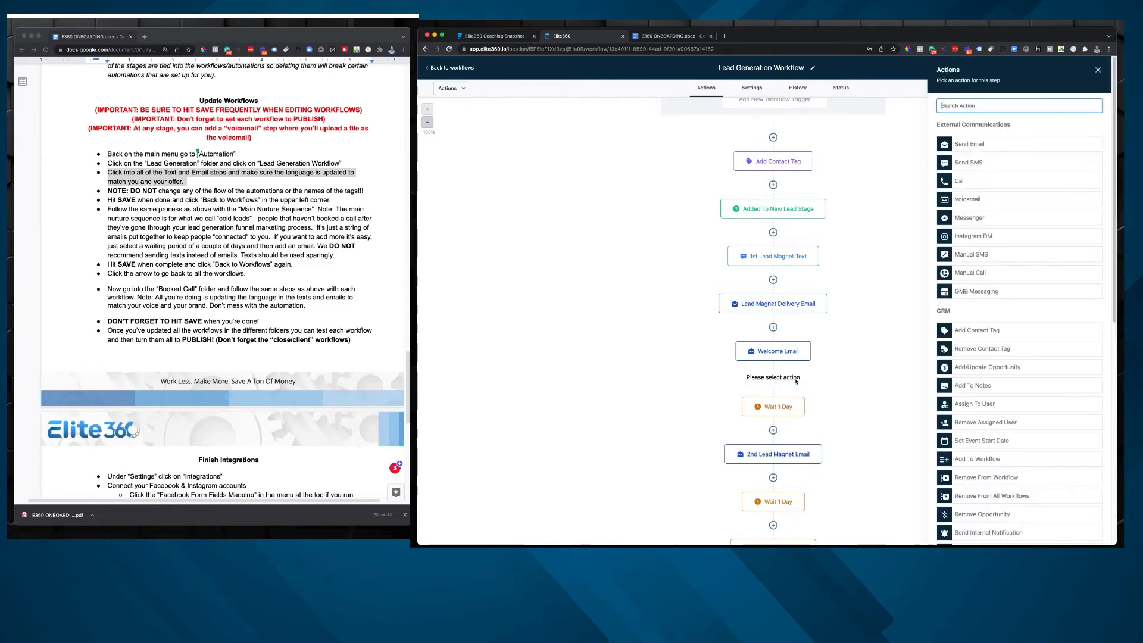
{"action": "left_click", "coordinate": [796, 382]}
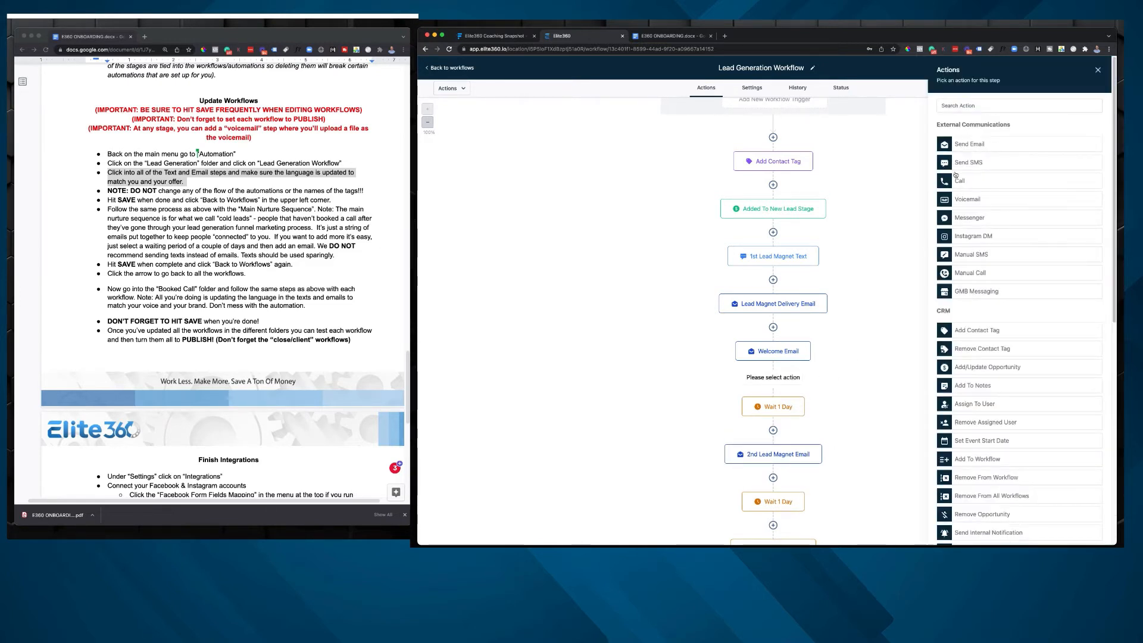
{"action": "scroll", "coordinate": [956, 172], "scroll_direction": "down", "scroll_amount": 5}
{"action": "scroll", "coordinate": [955, 172], "scroll_direction": "down", "scroll_amount": 4}
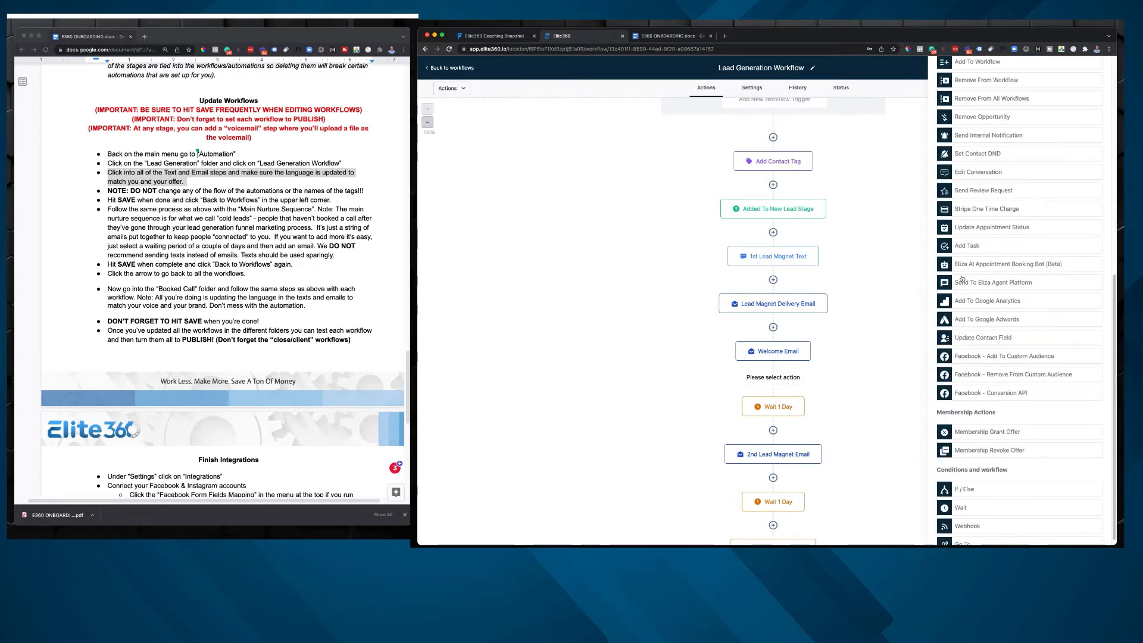
{"action": "scroll", "coordinate": [961, 277], "scroll_direction": "up", "scroll_amount": 9}
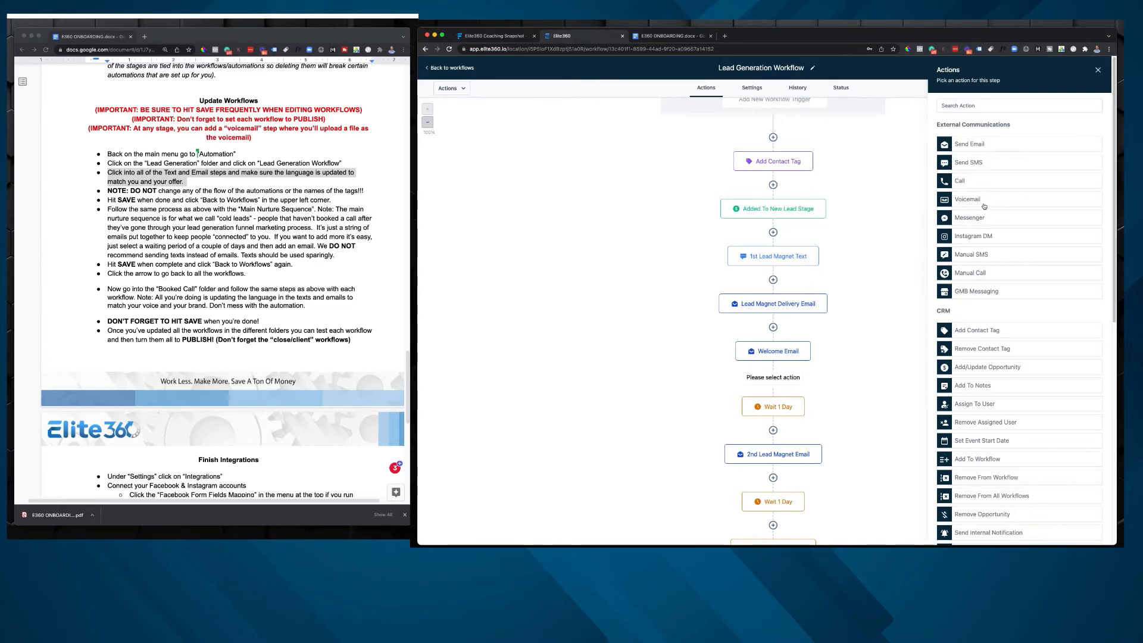
Step: Search the actions for "voi", try the Voicemail action with its file upload, and cancel without adding it
{"action": "left_click", "coordinate": [964, 106]}
{"action": "type", "text": "voi"}
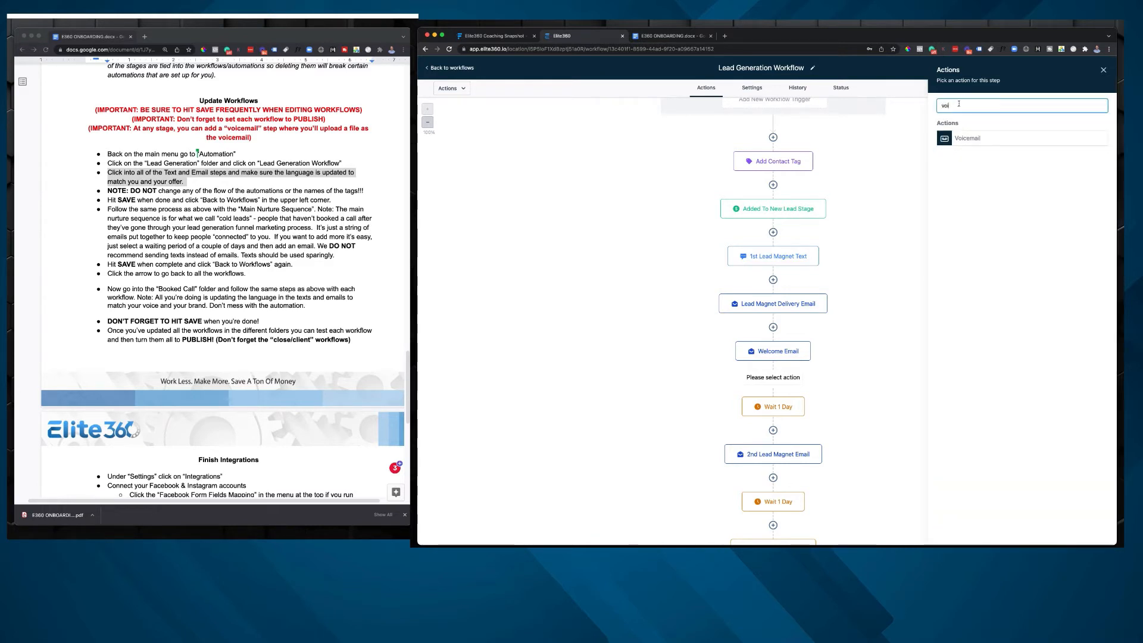
{"action": "left_click", "coordinate": [970, 138]}
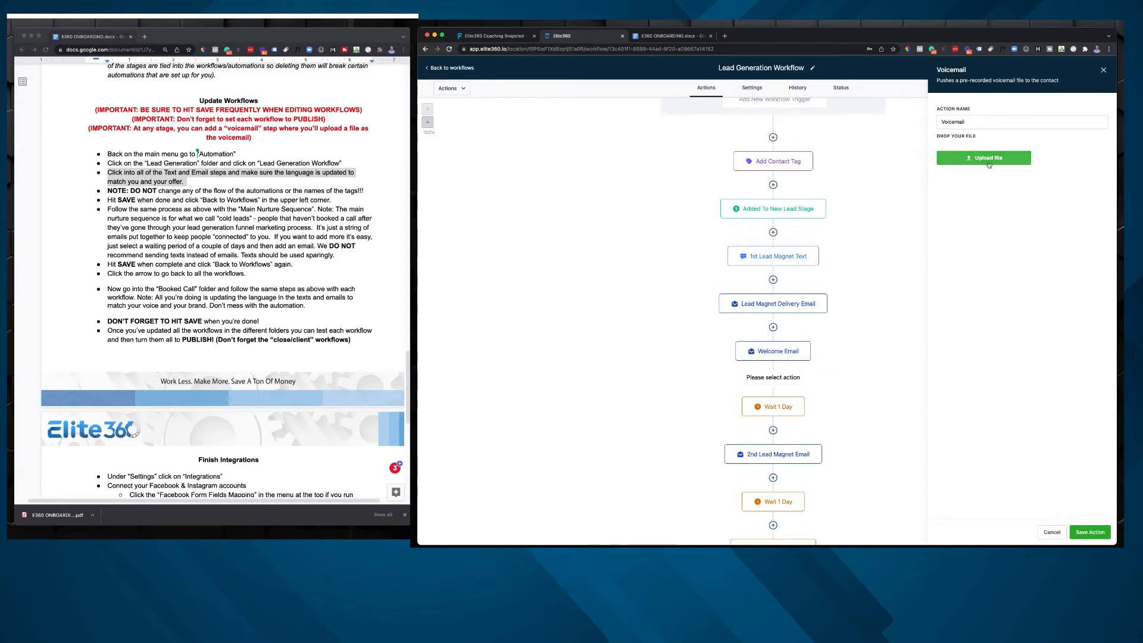
{"action": "left_click", "coordinate": [987, 161]}
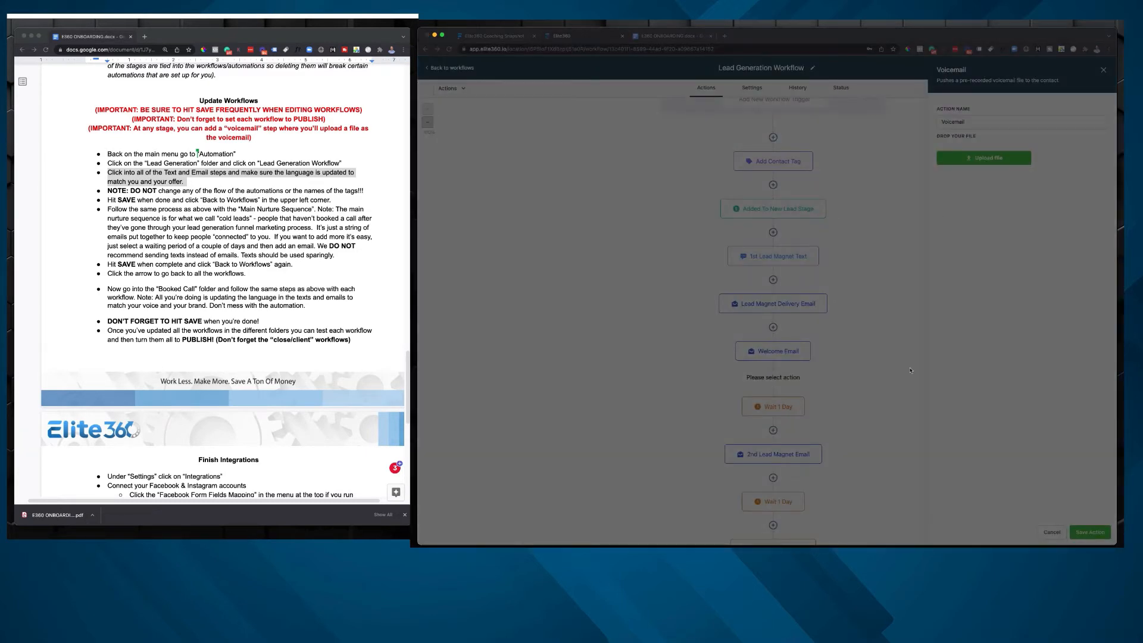
{"action": "left_click", "coordinate": [959, 481]}
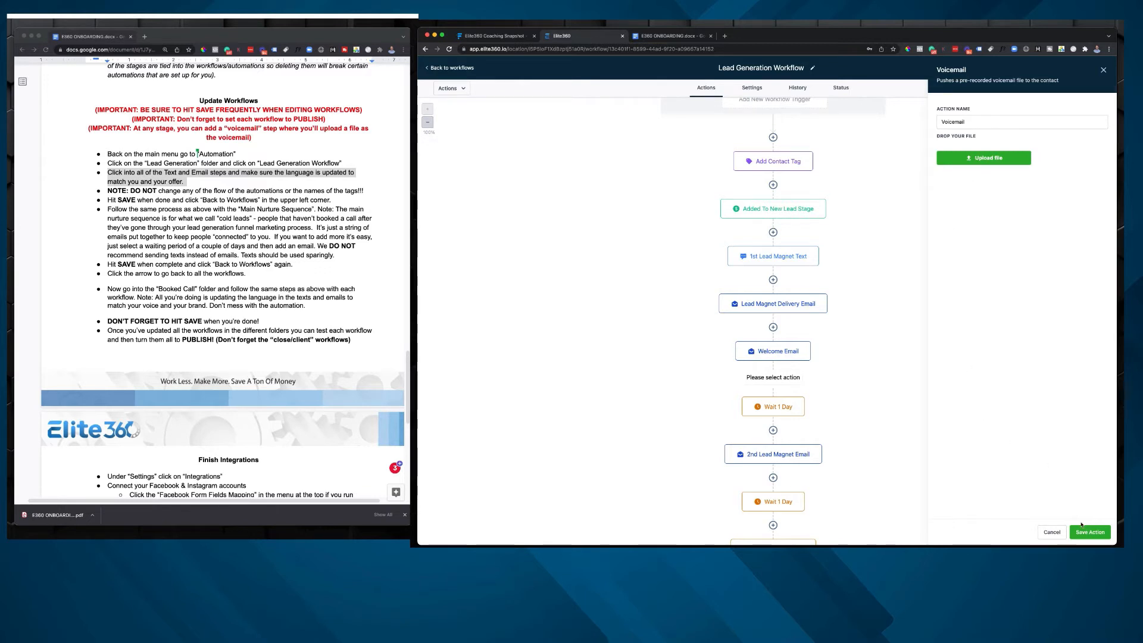
{"action": "left_click", "coordinate": [1049, 533]}
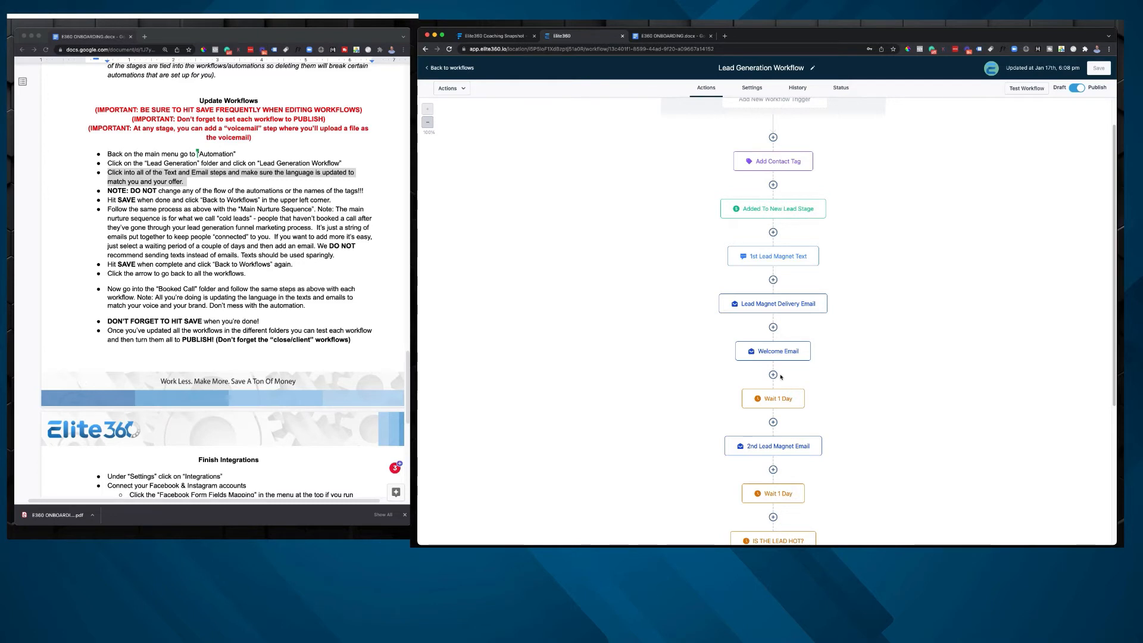
Step: Review the Lead Generation Workflow's remaining steps, examine the "Is the lead hot?" condition's segment settings, and close it without saving
{"action": "scroll", "coordinate": [780, 376], "scroll_direction": "down", "scroll_amount": 3}
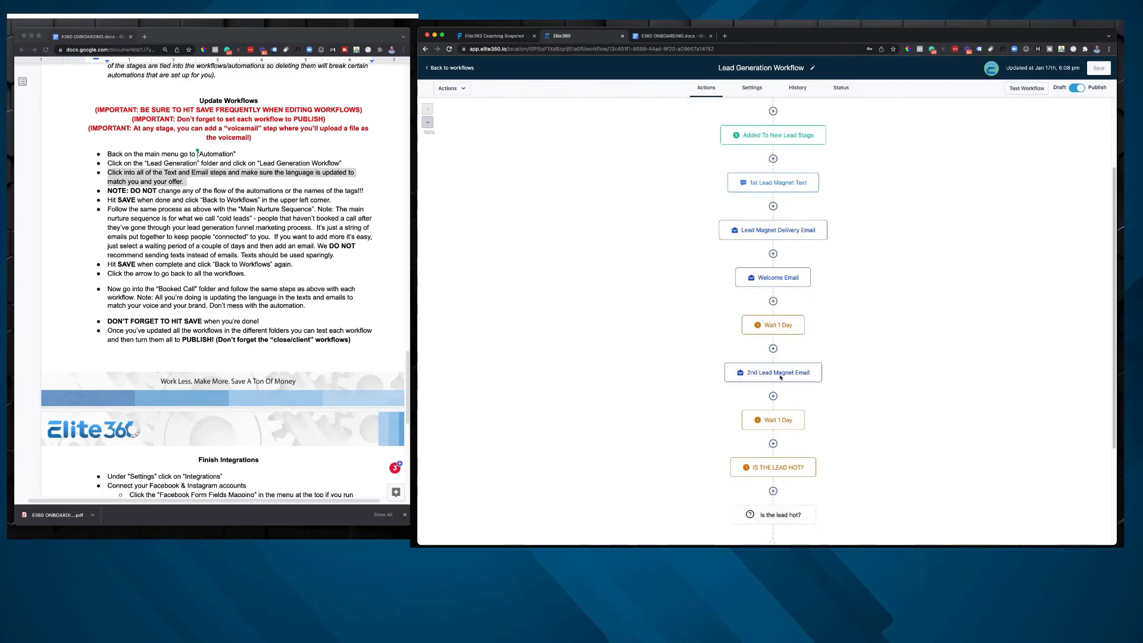
{"action": "scroll", "coordinate": [780, 406], "scroll_direction": "down", "scroll_amount": 4}
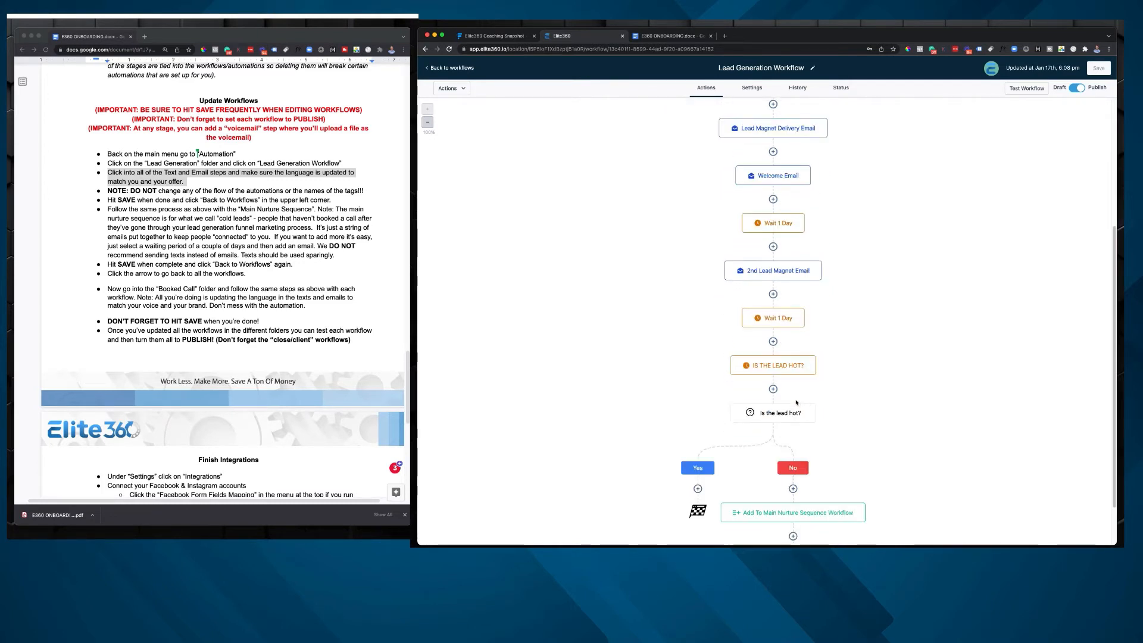
{"action": "scroll", "coordinate": [801, 397], "scroll_direction": "up", "scroll_amount": 2}
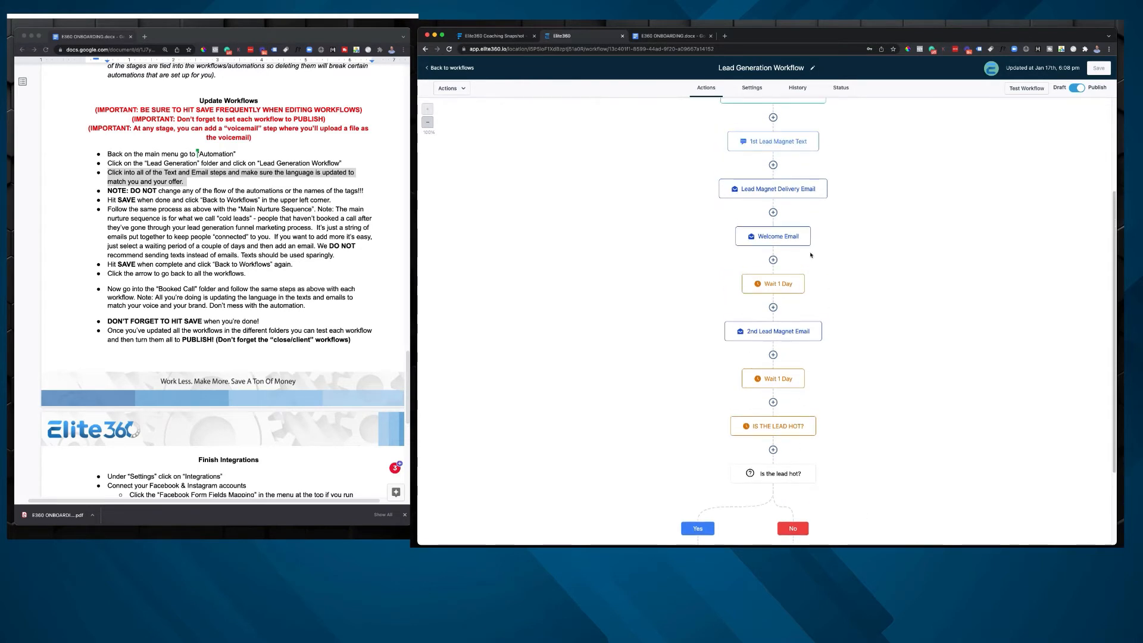
{"action": "scroll", "coordinate": [814, 221], "scroll_direction": "down", "scroll_amount": 3}
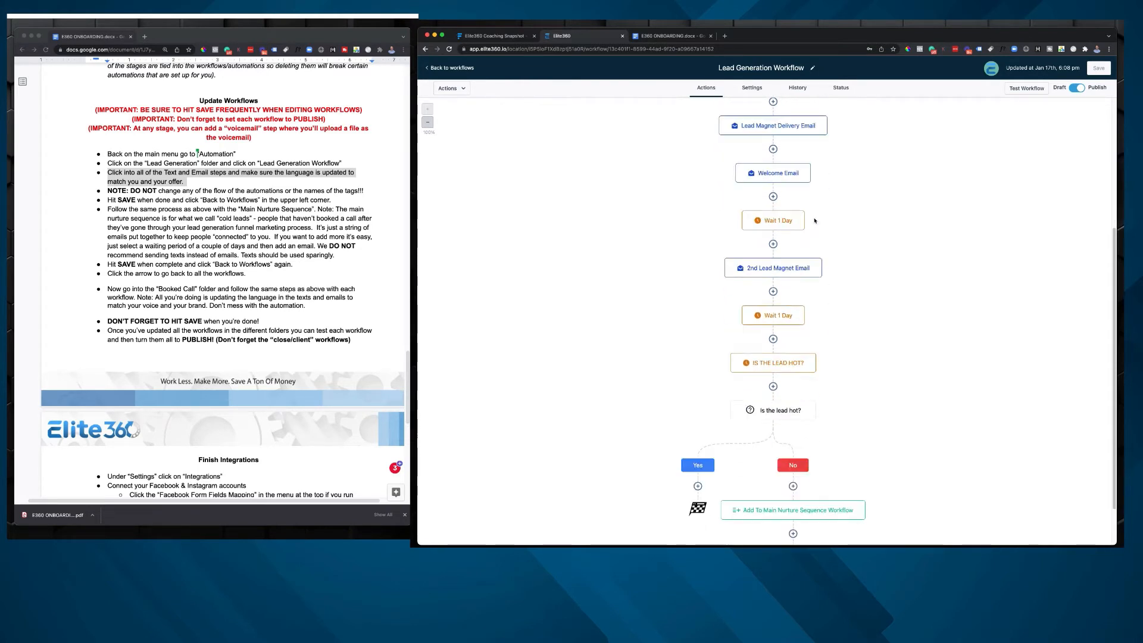
{"action": "scroll", "coordinate": [814, 221], "scroll_direction": "down", "scroll_amount": 3}
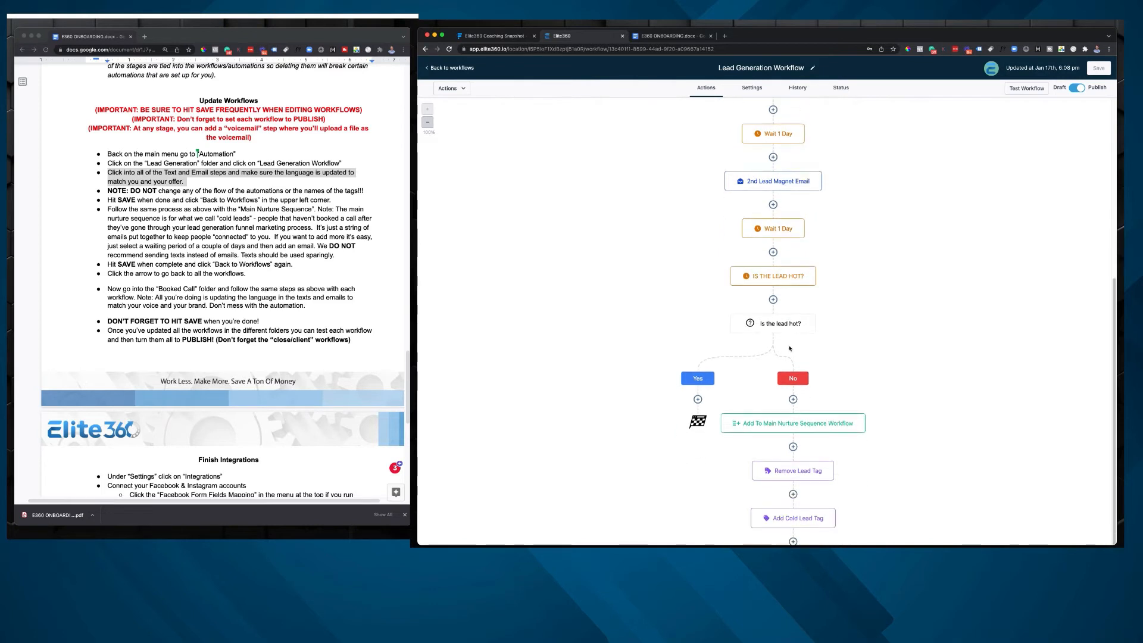
{"action": "scroll", "coordinate": [789, 348], "scroll_direction": "down", "scroll_amount": 1}
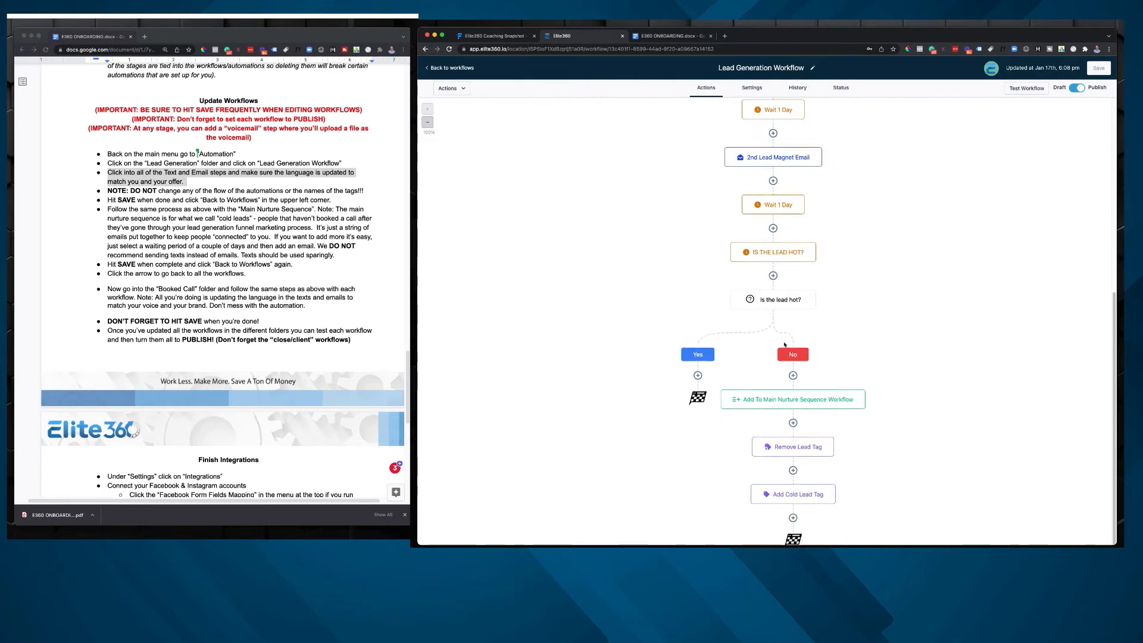
{"action": "left_click", "coordinate": [761, 306]}
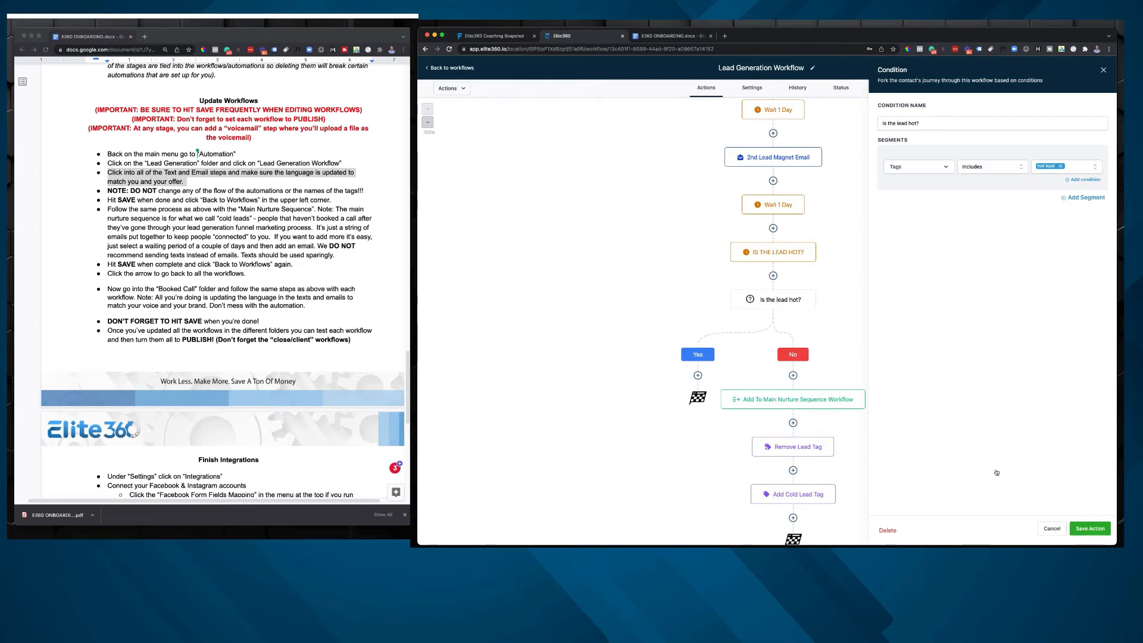
{"action": "left_click", "coordinate": [1051, 530]}
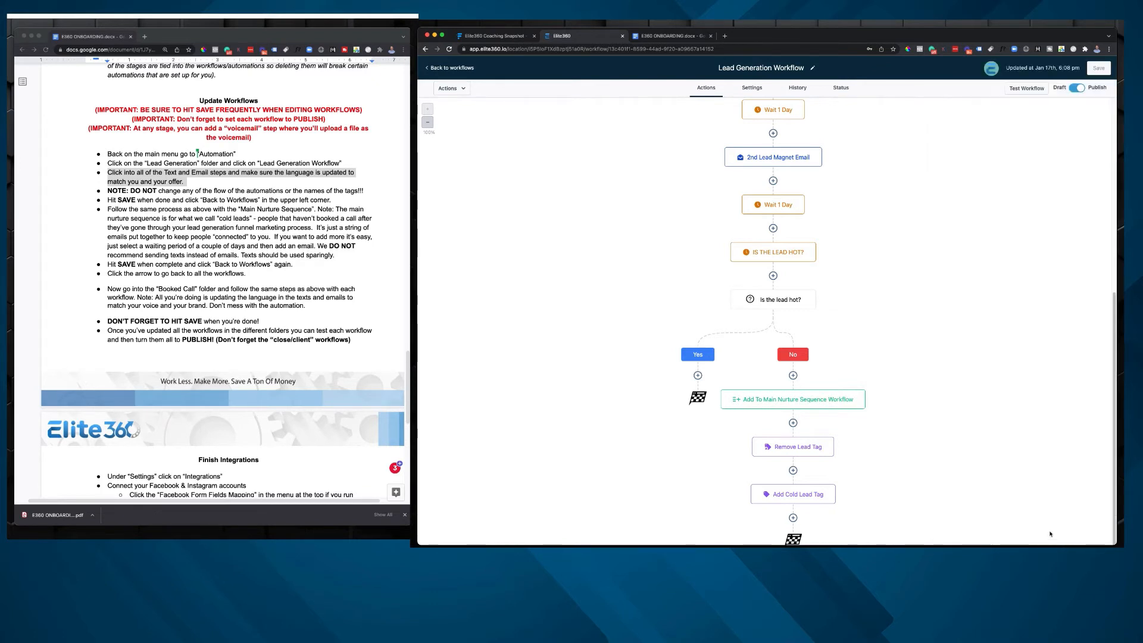
Step: Examine the tag conditions of the IS THE LEAD HOT? wait step, close it without saving, and return to the Lead Generation folder
{"action": "left_click", "coordinate": [790, 255]}
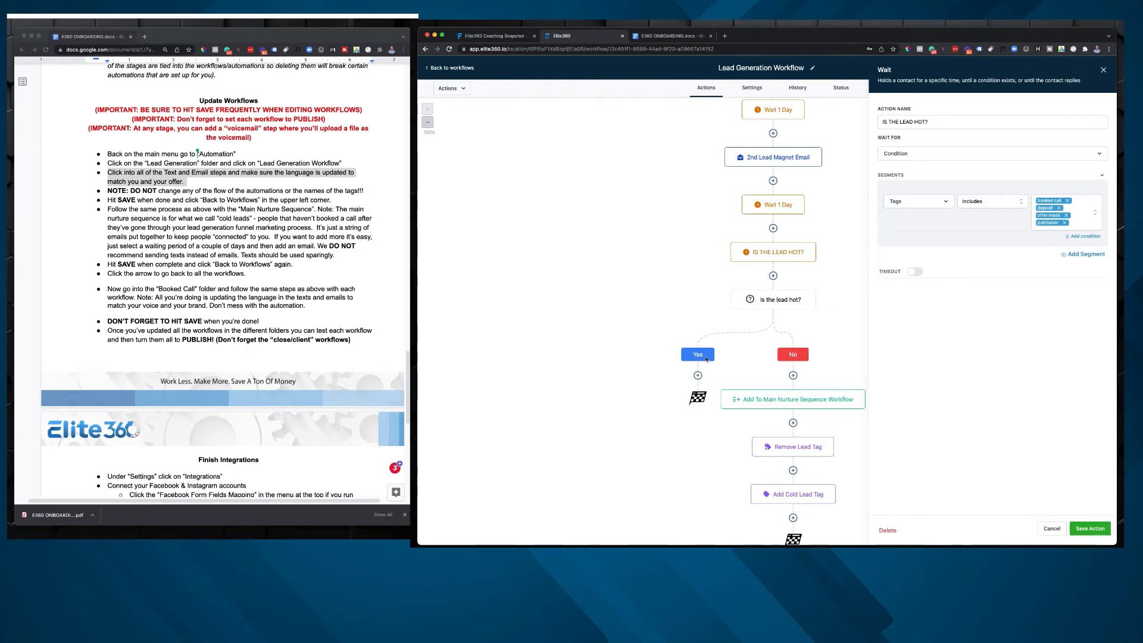
{"action": "left_click", "coordinate": [1051, 529]}
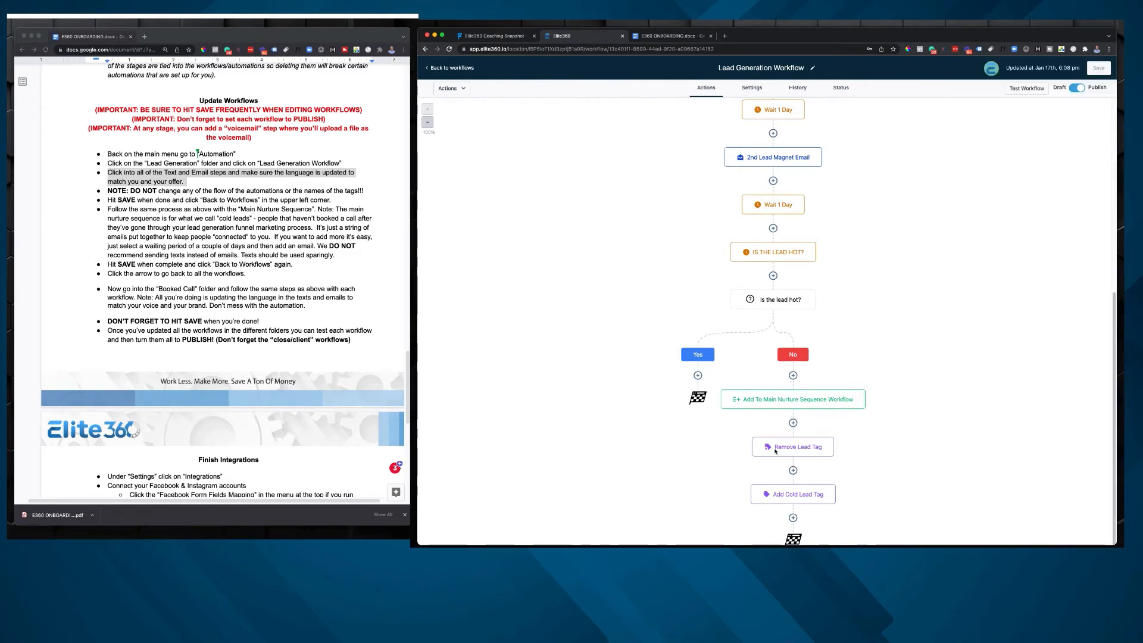
{"action": "left_click", "coordinate": [461, 68]}
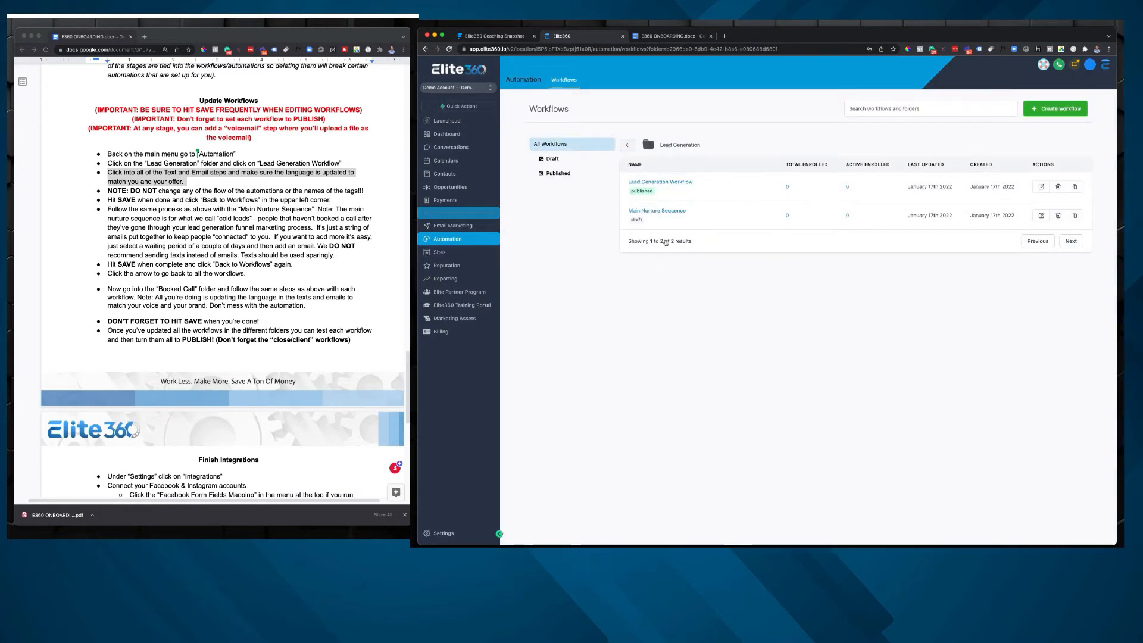
Step: Open the Main Nurture Sequence workflow and examine Nurture Email 1's message and its highlighted placeholders, closing the action without changes
{"action": "left_click", "coordinate": [664, 211]}
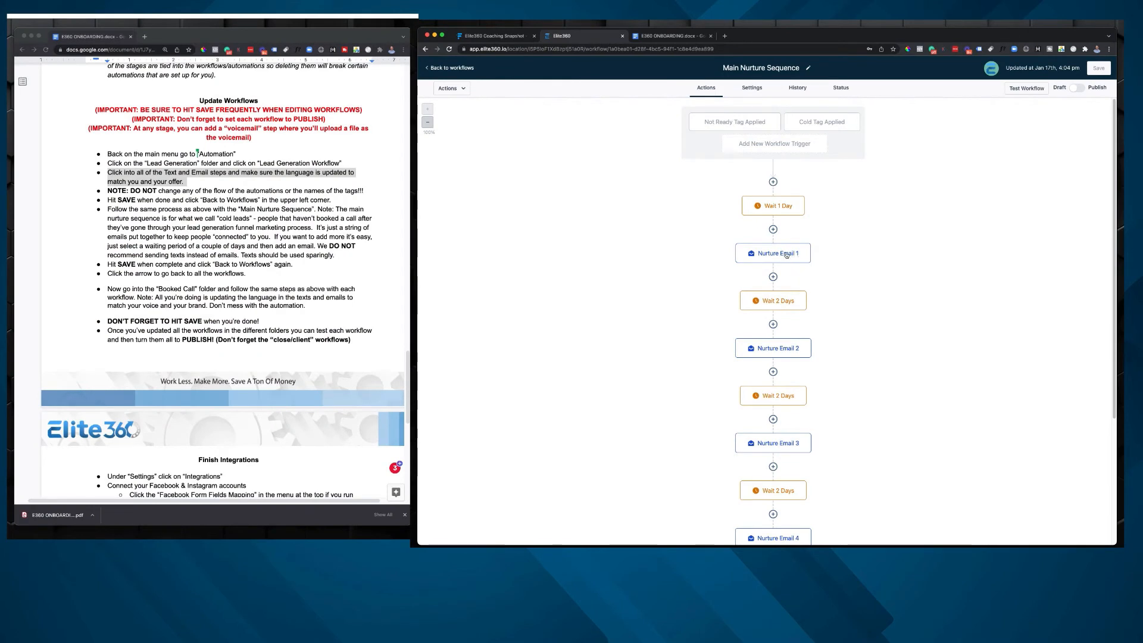
{"action": "left_click", "coordinate": [787, 255]}
{"action": "scroll", "coordinate": [975, 348], "scroll_direction": "down", "scroll_amount": 6}
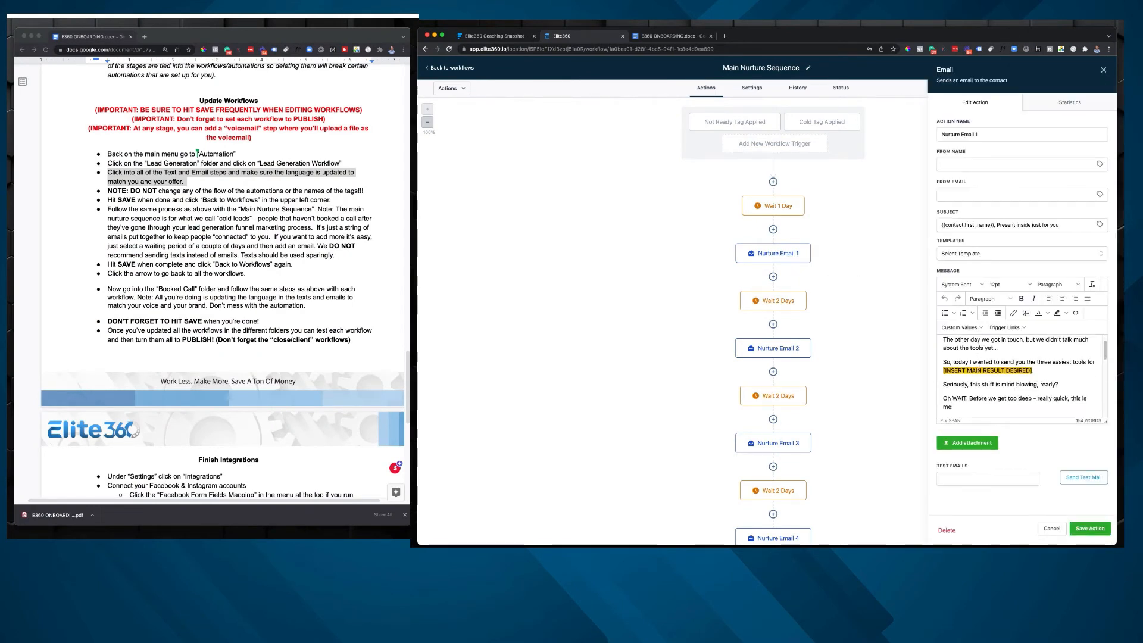
{"action": "scroll", "coordinate": [1030, 367], "scroll_direction": "down", "scroll_amount": 5}
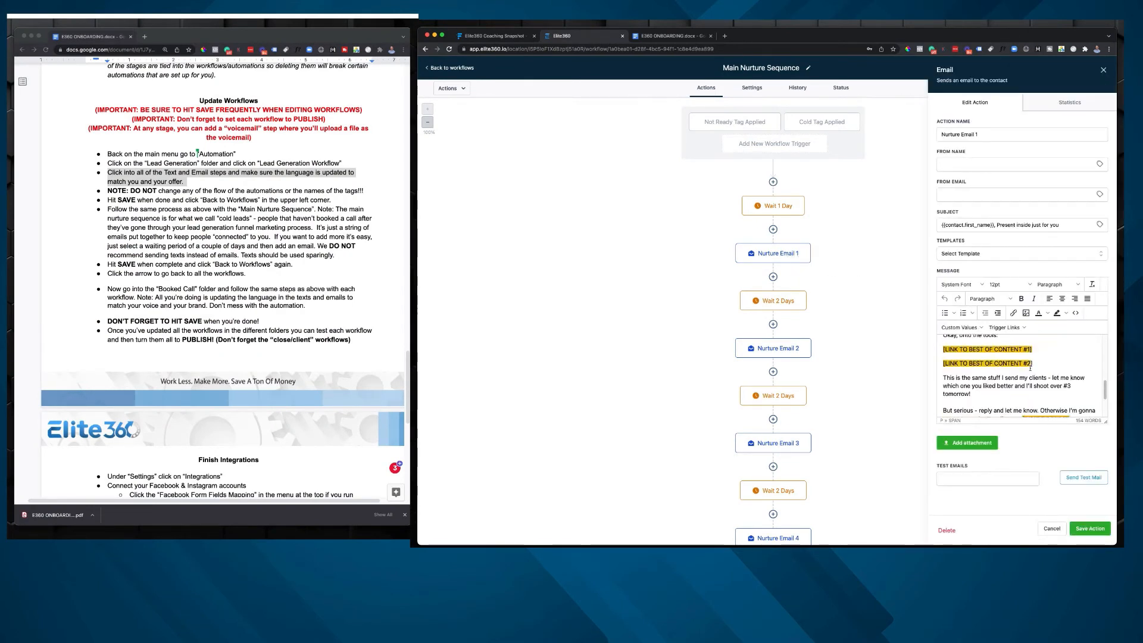
{"action": "scroll", "coordinate": [1029, 368], "scroll_direction": "up", "scroll_amount": 10}
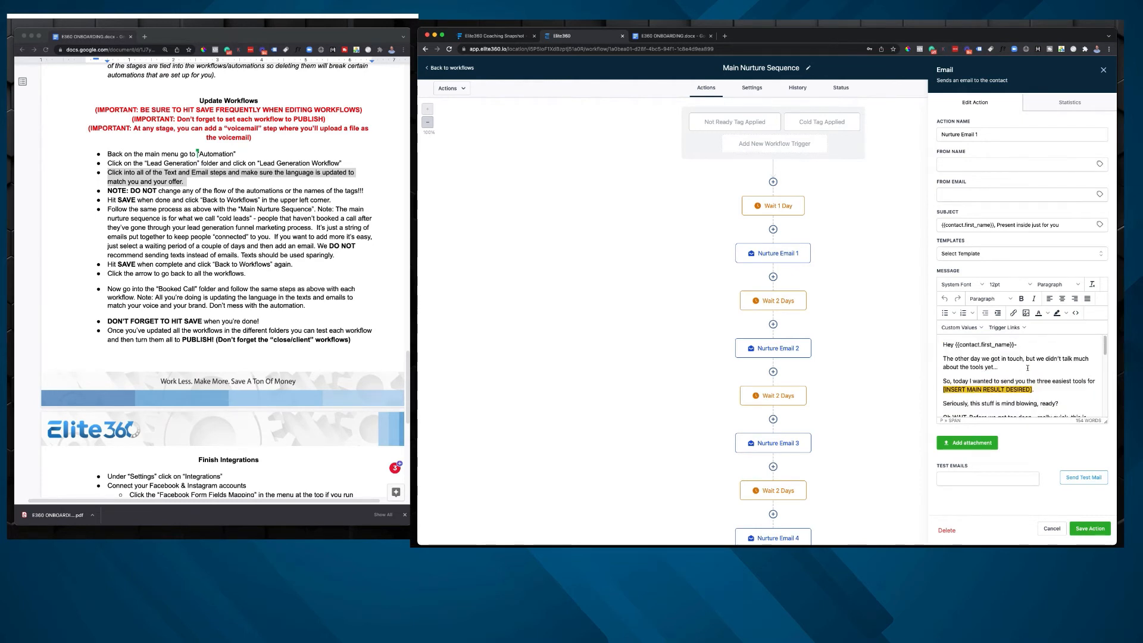
{"action": "left_click", "coordinate": [879, 369]}
Step: Review the Main Nurture Sequence's order of emails and waits through Nurture Email 6, and return to the workflow list
{"action": "scroll", "coordinate": [887, 380], "scroll_direction": "down", "scroll_amount": 5}
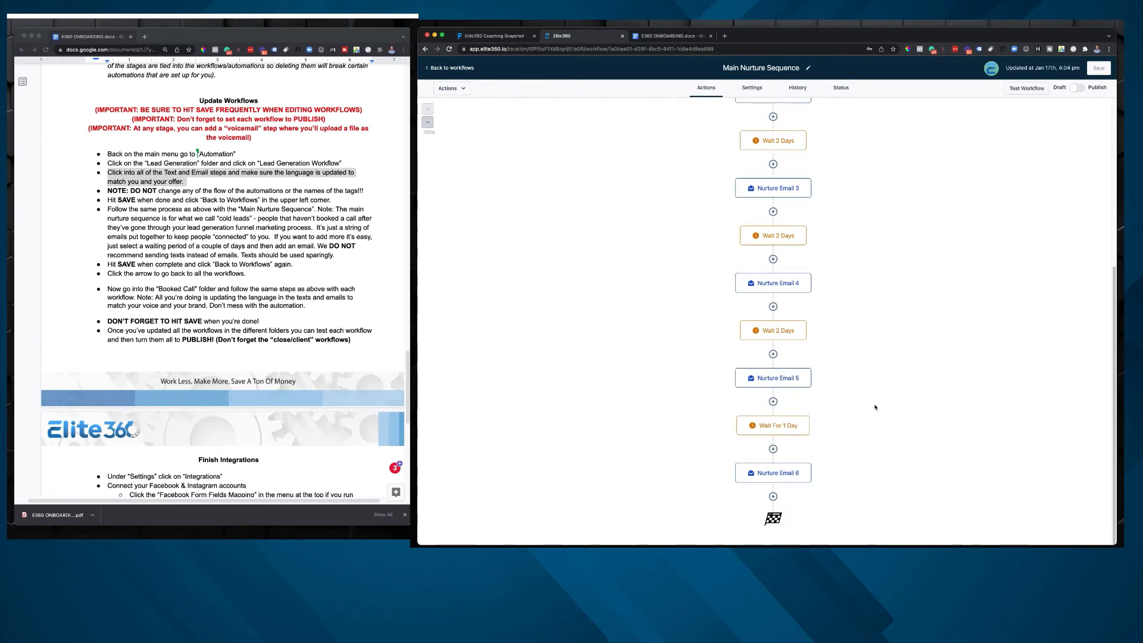
{"action": "scroll", "coordinate": [799, 466], "scroll_direction": "up", "scroll_amount": 3}
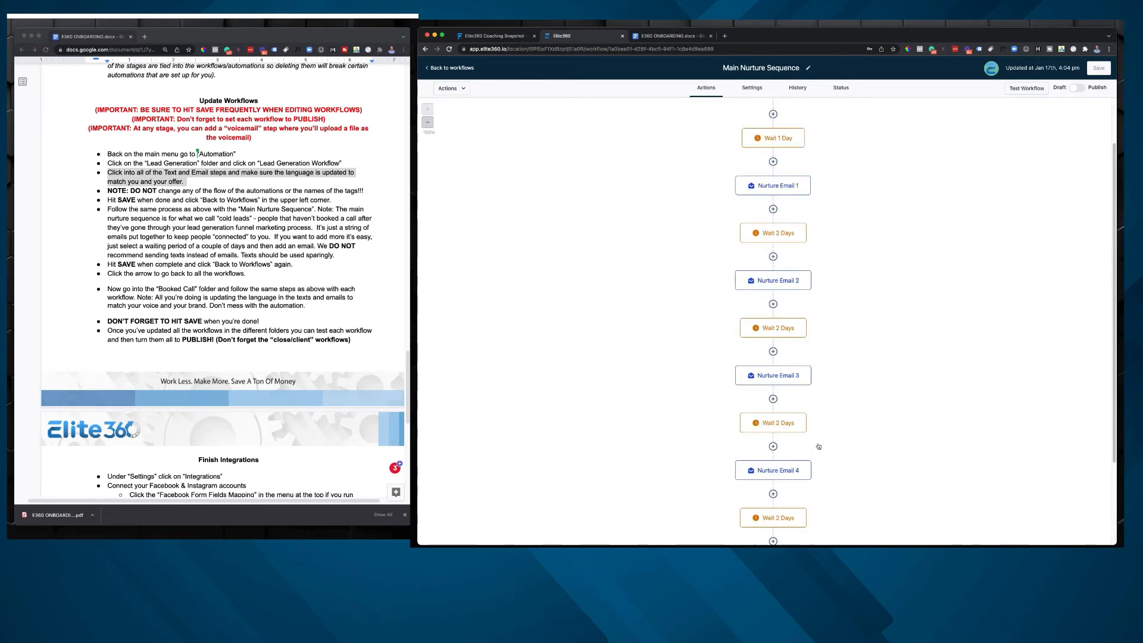
{"action": "scroll", "coordinate": [859, 246], "scroll_direction": "up", "scroll_amount": 1}
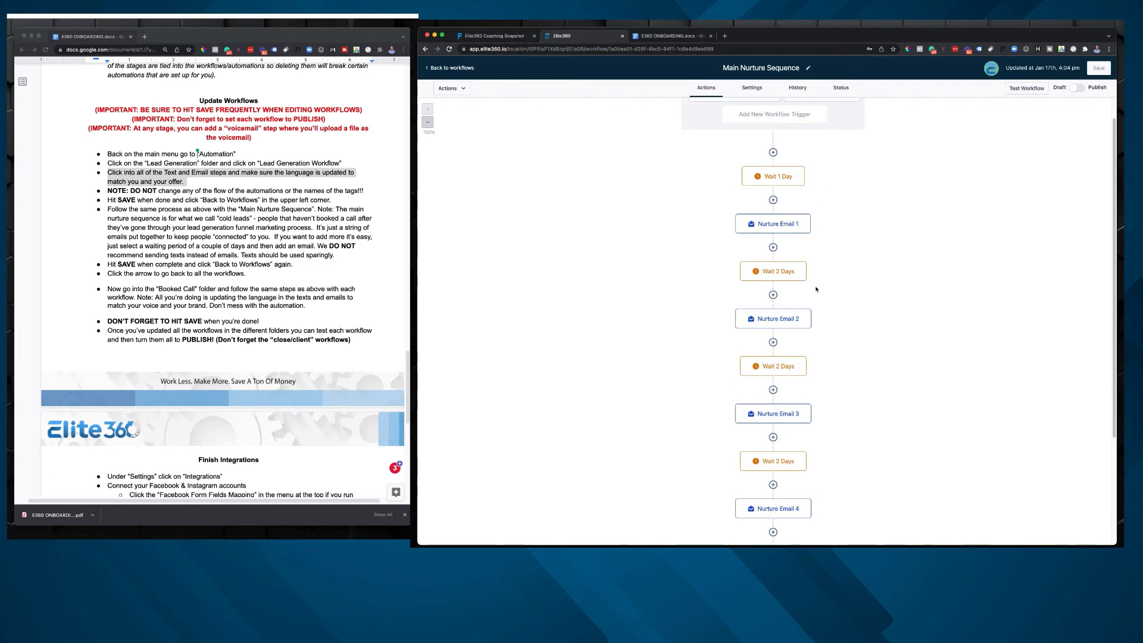
{"action": "scroll", "coordinate": [794, 368], "scroll_direction": "down", "scroll_amount": 1}
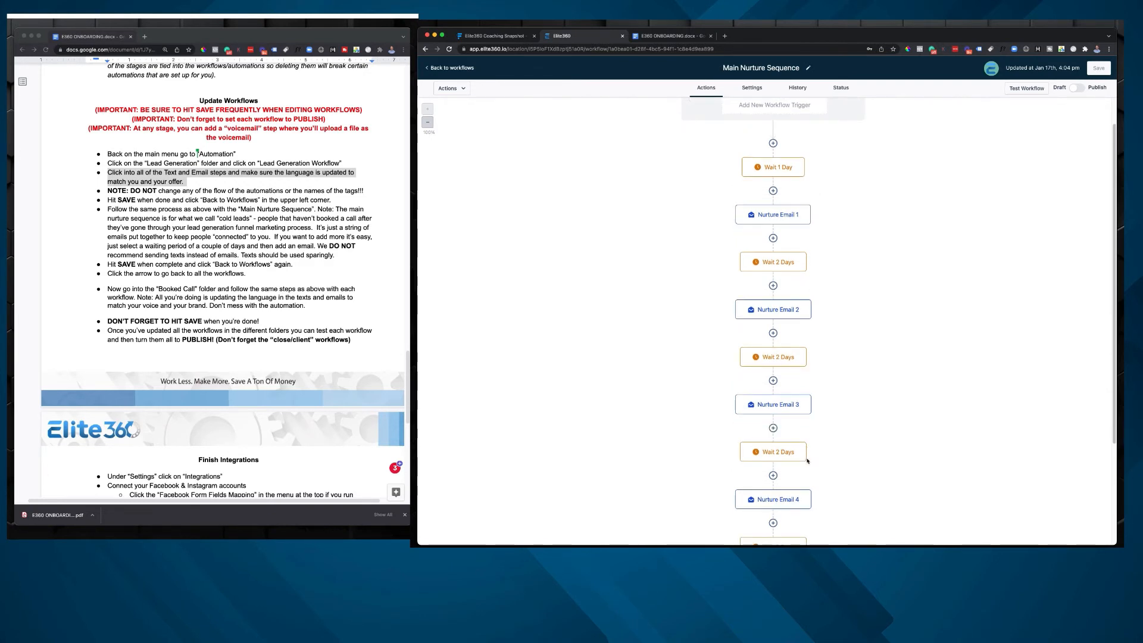
{"action": "scroll", "coordinate": [807, 461], "scroll_direction": "down", "scroll_amount": 5}
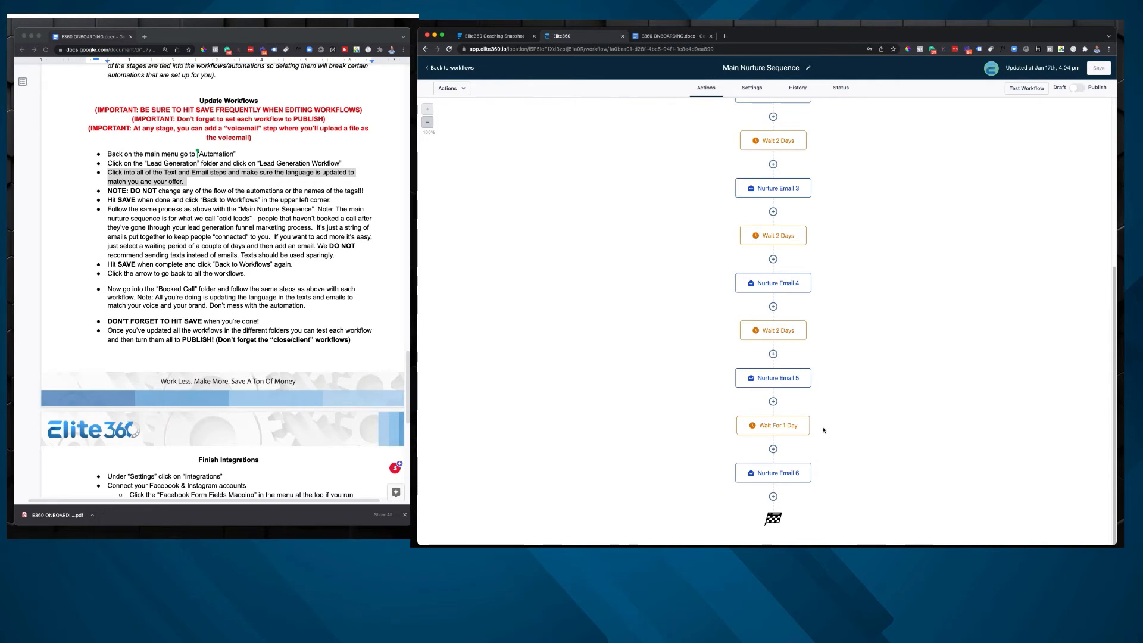
{"action": "scroll", "coordinate": [856, 427], "scroll_direction": "up", "scroll_amount": 2}
{"action": "scroll", "coordinate": [855, 425], "scroll_direction": "up", "scroll_amount": 3}
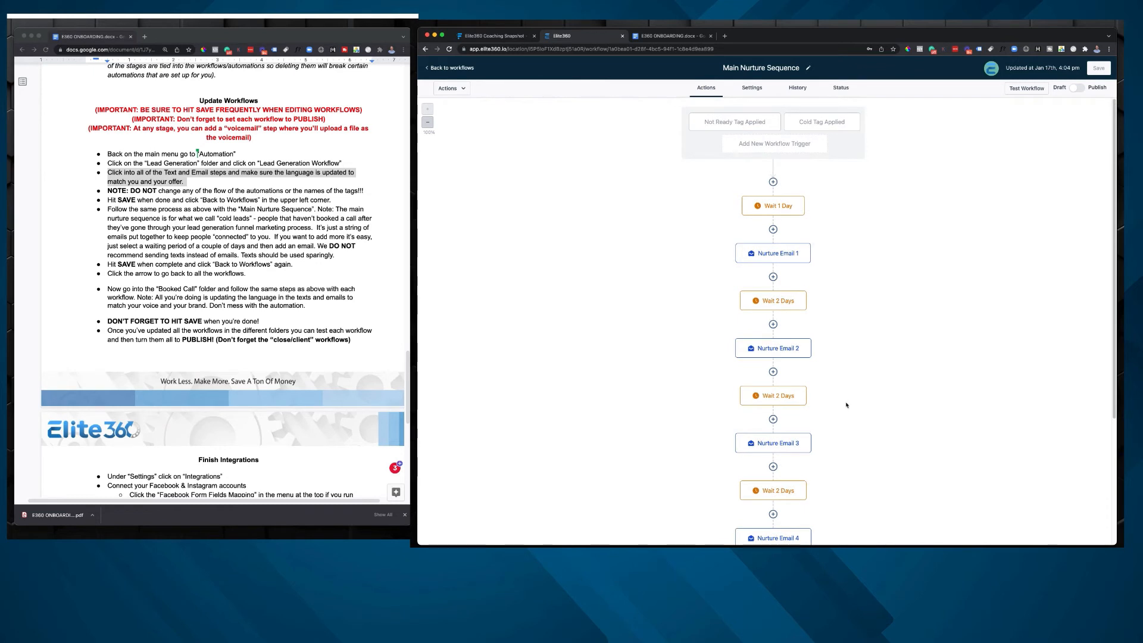
{"action": "scroll", "coordinate": [768, 176], "scroll_direction": "down", "scroll_amount": 4}
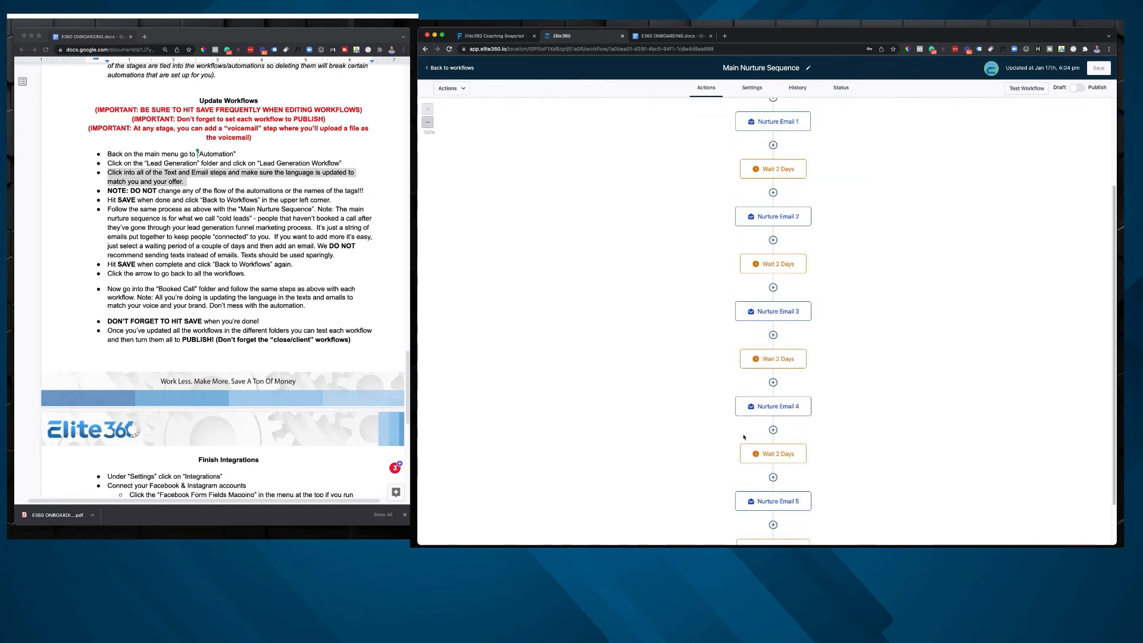
{"action": "left_click", "coordinate": [454, 68]}
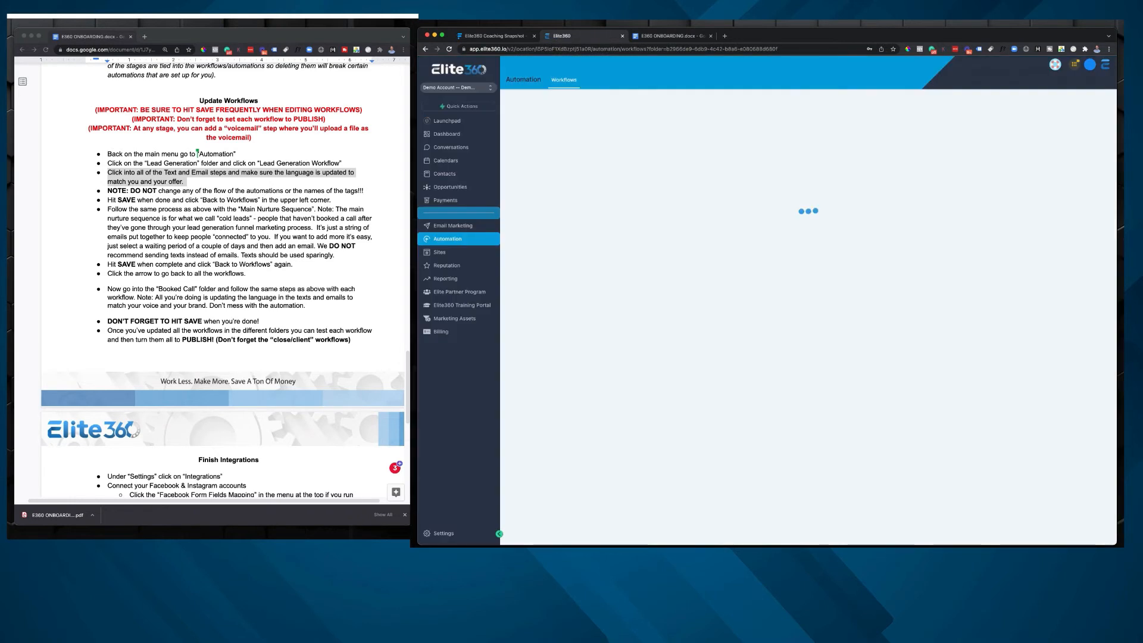
Step: Highlight the onboarding document's NOTE about not changing the automation flow or the tag names
{"action": "left_click", "coordinate": [119, 192]}
{"action": "left_click", "coordinate": [106, 189]}
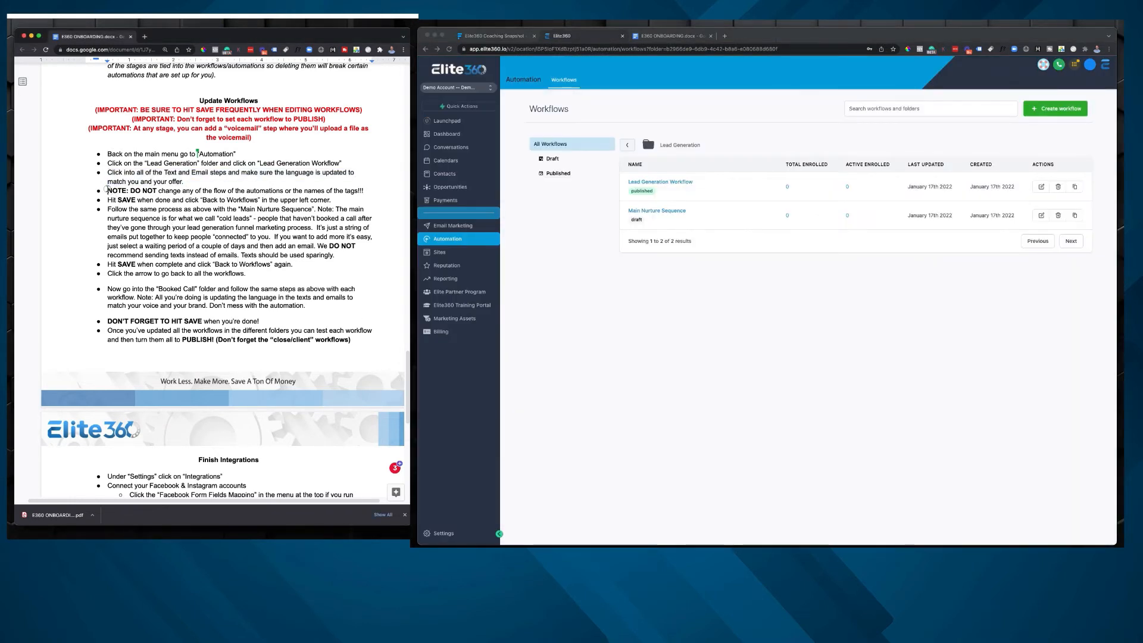
{"action": "left_click_drag", "start_coordinate": [106, 189], "coordinate": [388, 191]}
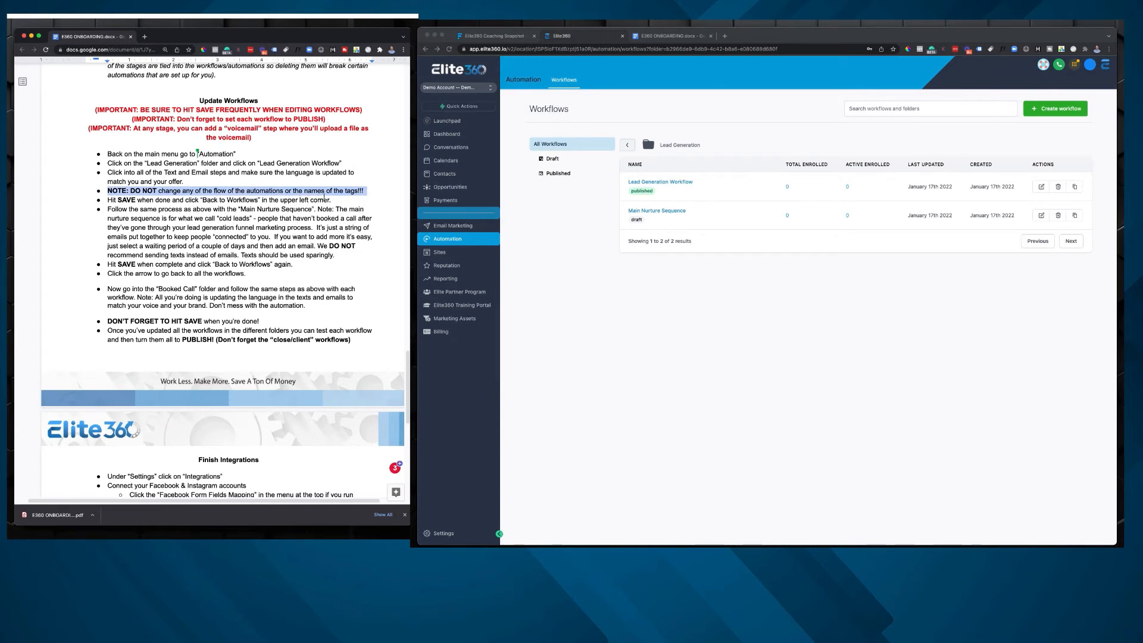
Step: Examine the account's tag list in the Elite360 settings and return to the main automation workflow folders
{"action": "left_click", "coordinate": [599, 304]}
{"action": "left_click", "coordinate": [441, 533]}
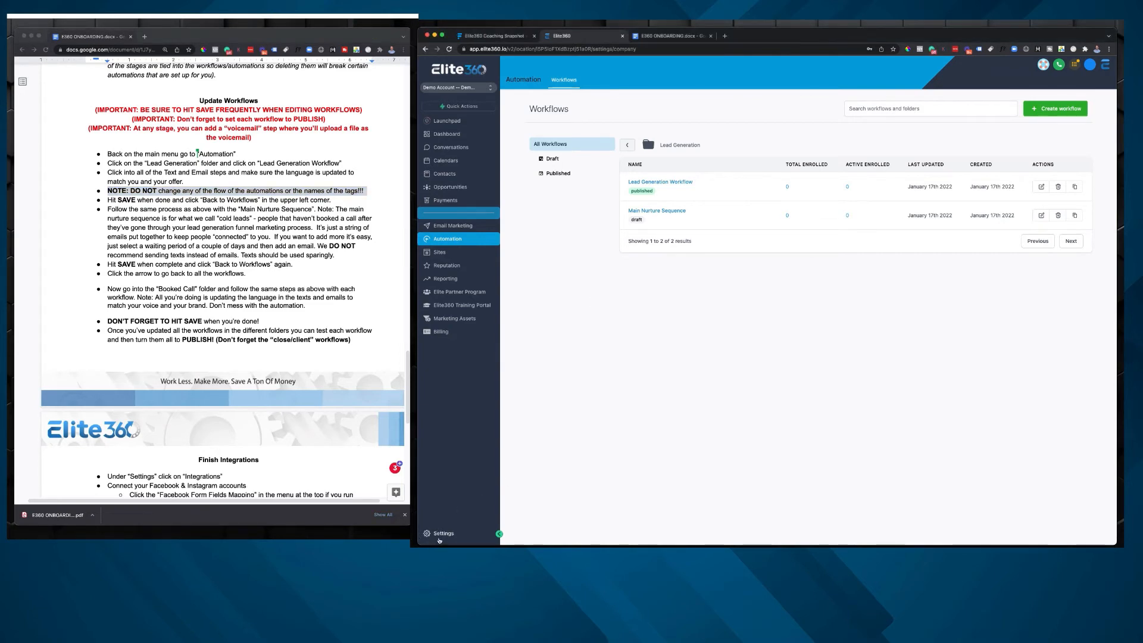
{"action": "left_click", "coordinate": [429, 362]}
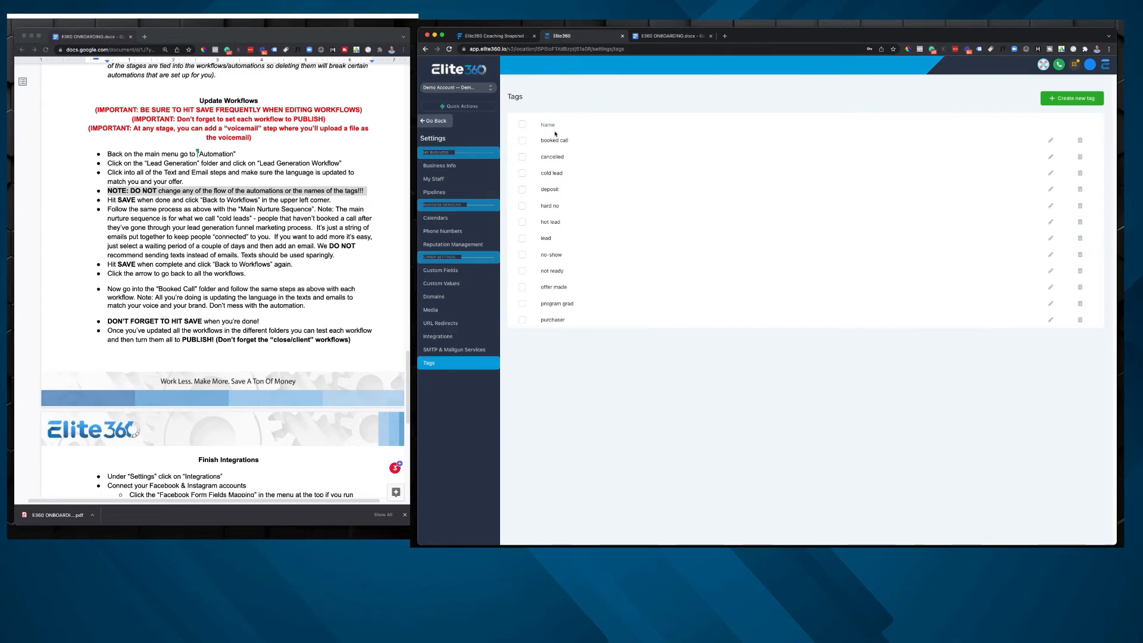
{"action": "left_click", "coordinate": [443, 121]}
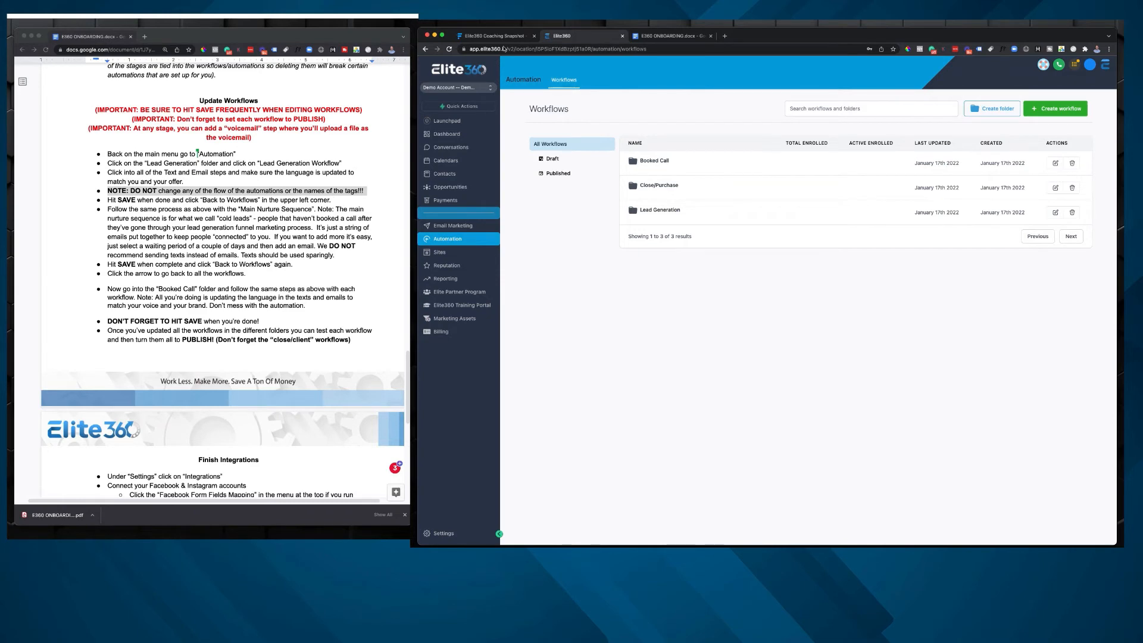
Step: Switch to the Elite360 Coaching Snapshot map in Funnelytics and trace the Lead Generation stage from opt-in through nurture emails to the training video page
{"action": "left_click", "coordinate": [497, 37]}
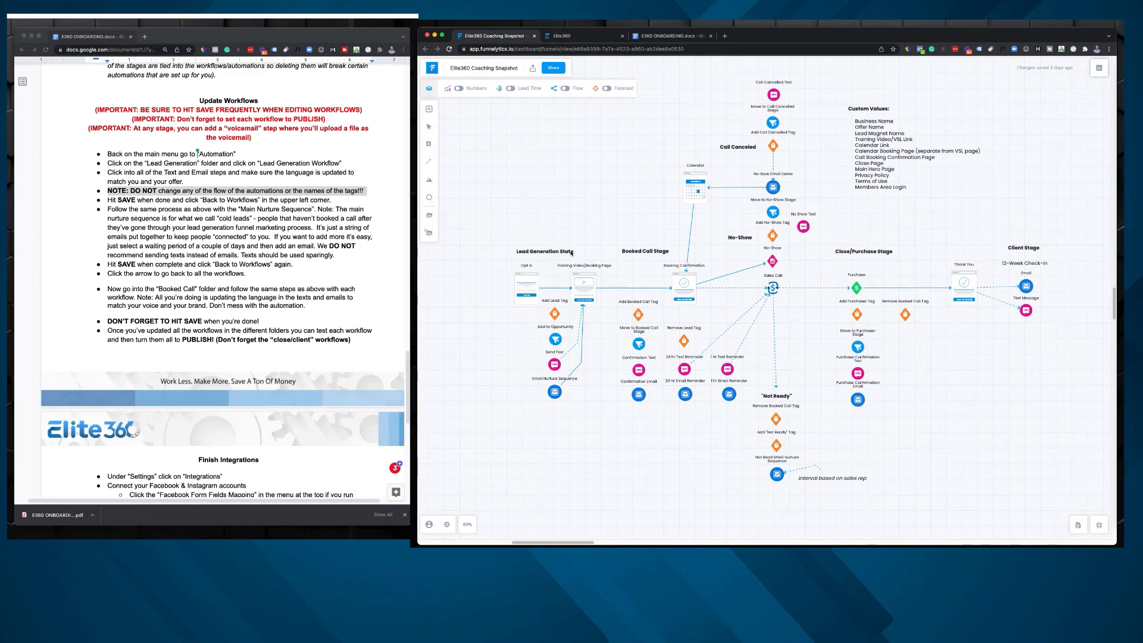
{"action": "left_click", "coordinate": [551, 251]}
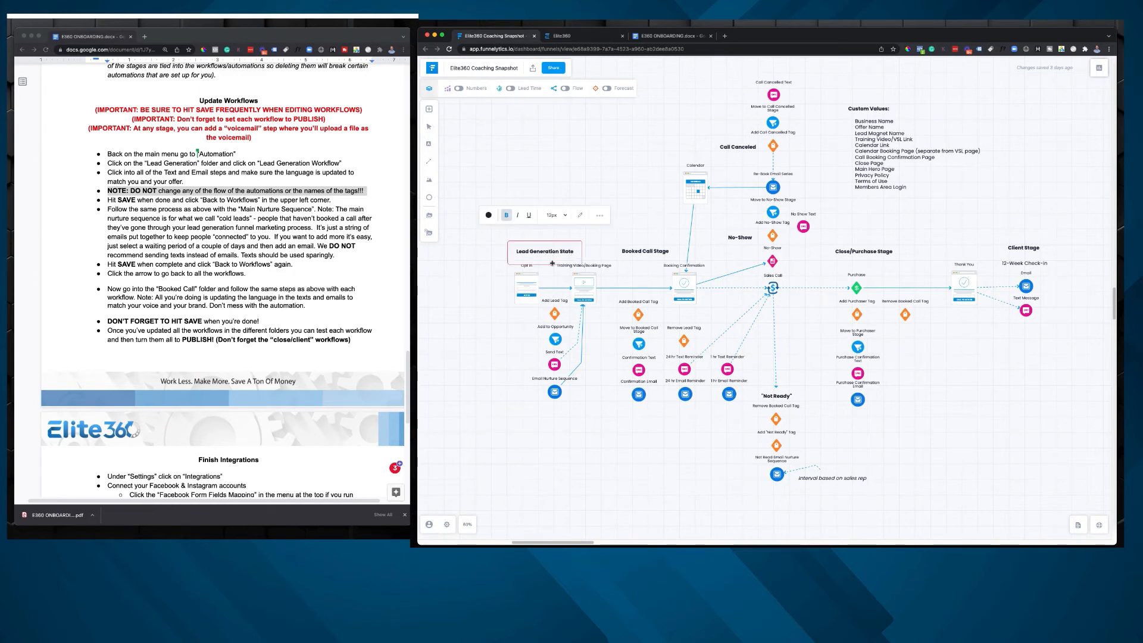
{"action": "left_click", "coordinate": [553, 312]}
{"action": "left_click", "coordinate": [557, 339]}
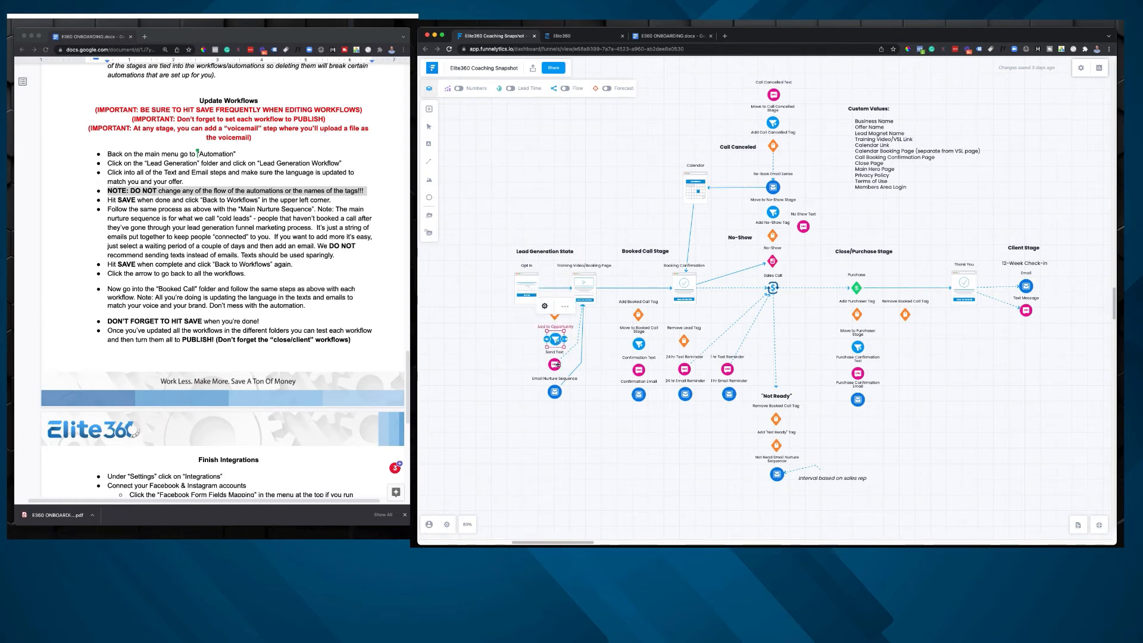
{"action": "left_click", "coordinate": [553, 363]}
{"action": "left_click", "coordinate": [556, 391]}
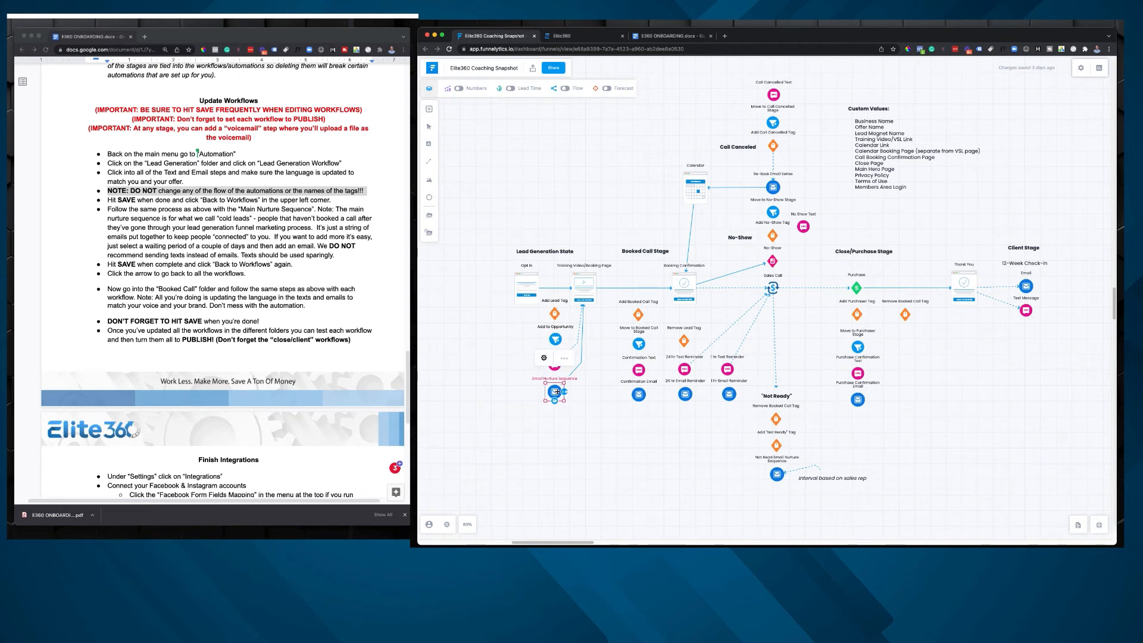
{"action": "left_click", "coordinate": [585, 283]}
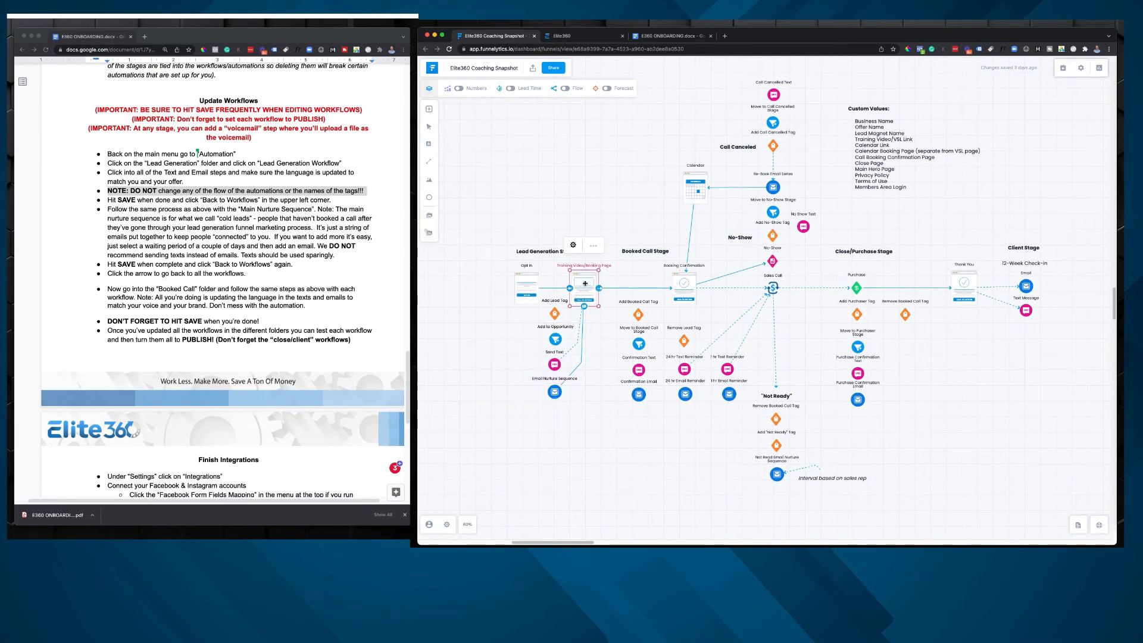
Step: Trace the Booked Call stage's tag and stage move on the funnel map, plus the No-Show tag and Call Canceled branch
{"action": "left_click", "coordinate": [638, 314]}
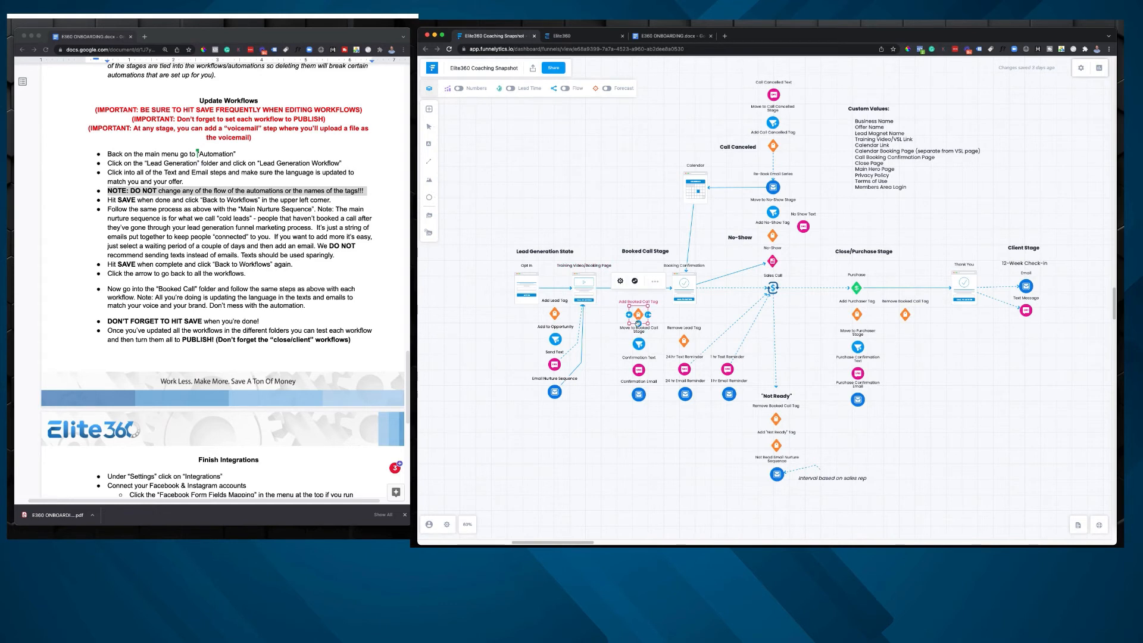
{"action": "left_click", "coordinate": [638, 344]}
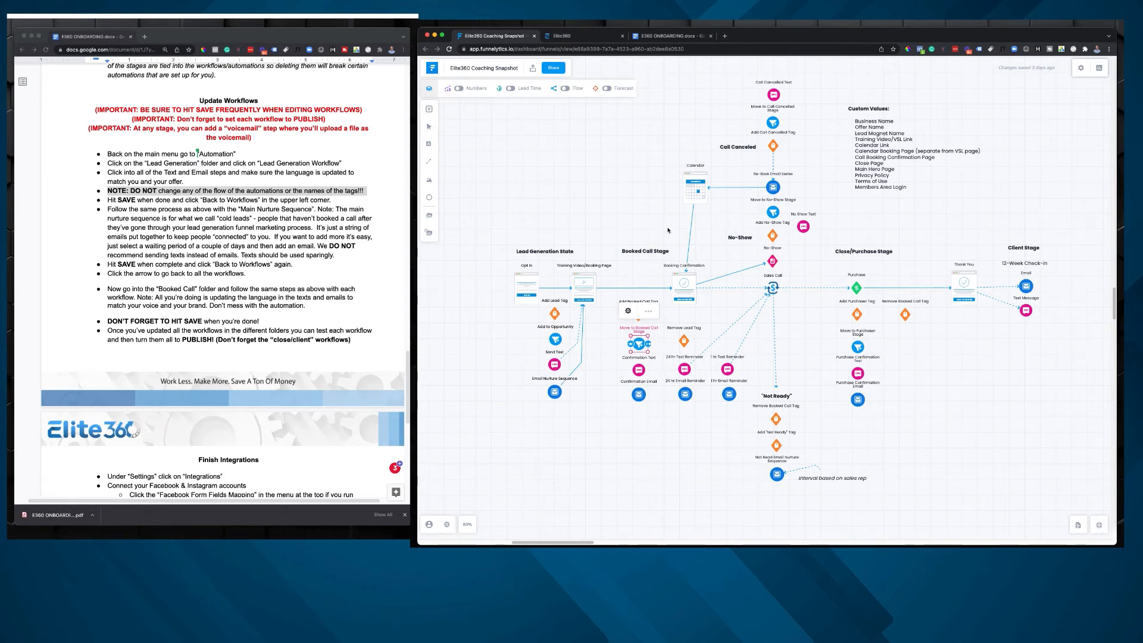
{"action": "left_click", "coordinate": [772, 236]}
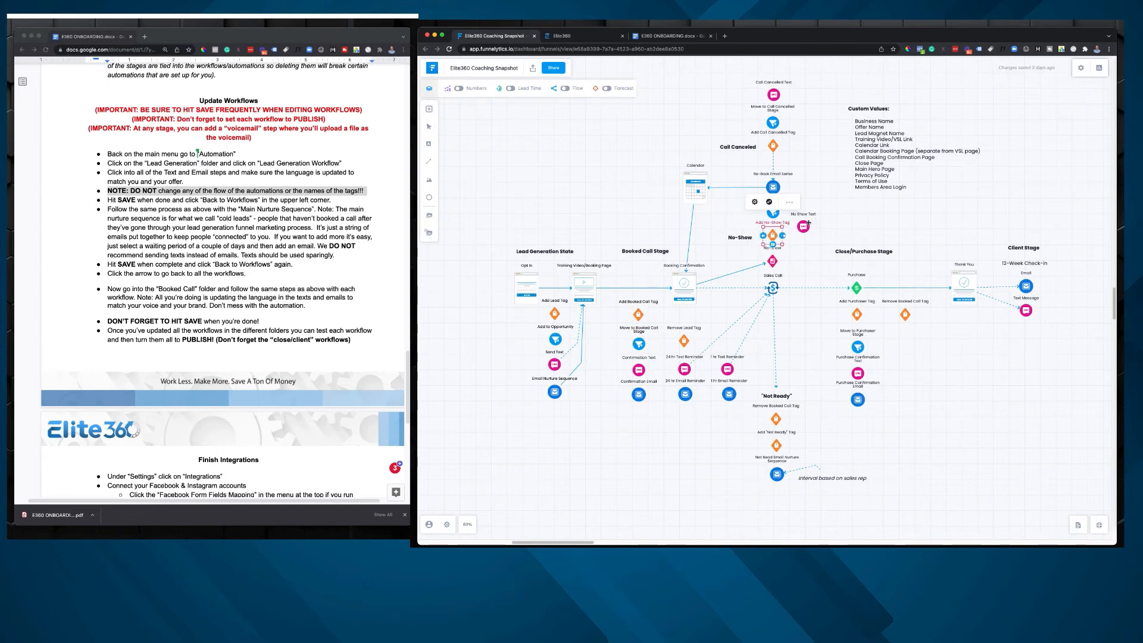
{"action": "left_click", "coordinate": [733, 145]}
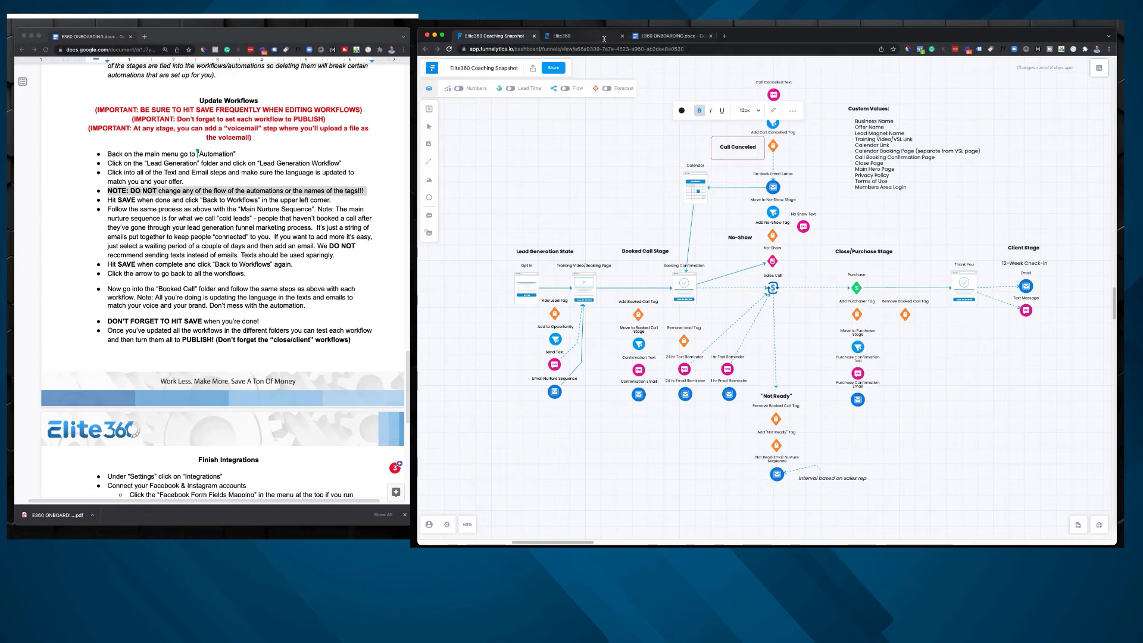
Step: Switch to Elite360, open the Call Cancelled Workflow in the Booked Call folder, and examine its sequence of actions from trigger to end
{"action": "left_click", "coordinate": [604, 38]}
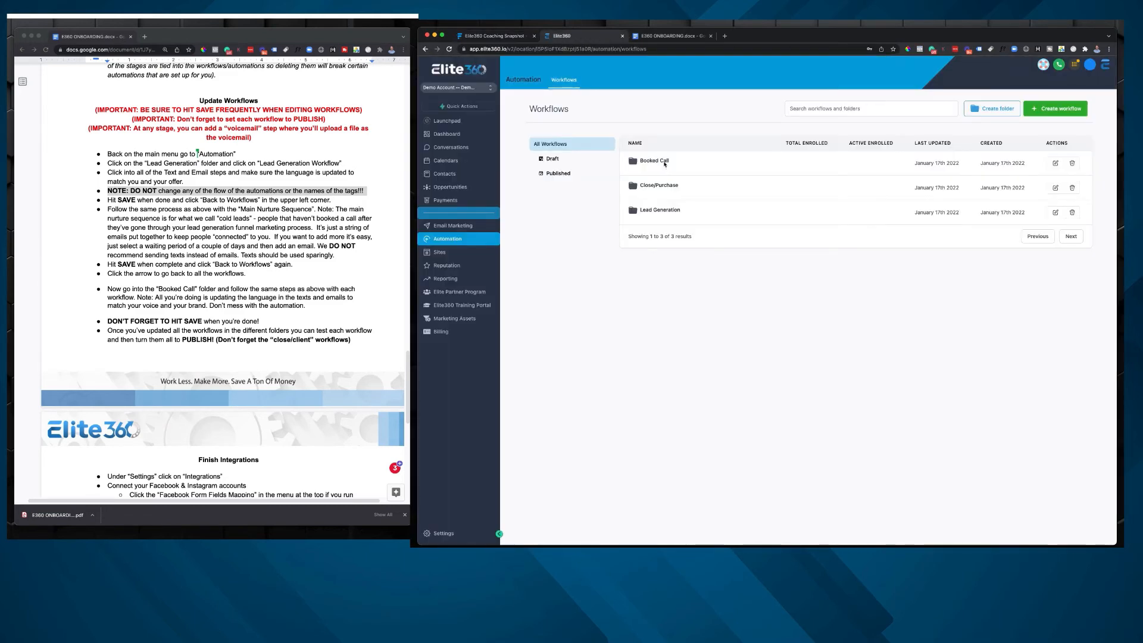
{"action": "left_click", "coordinate": [664, 163]}
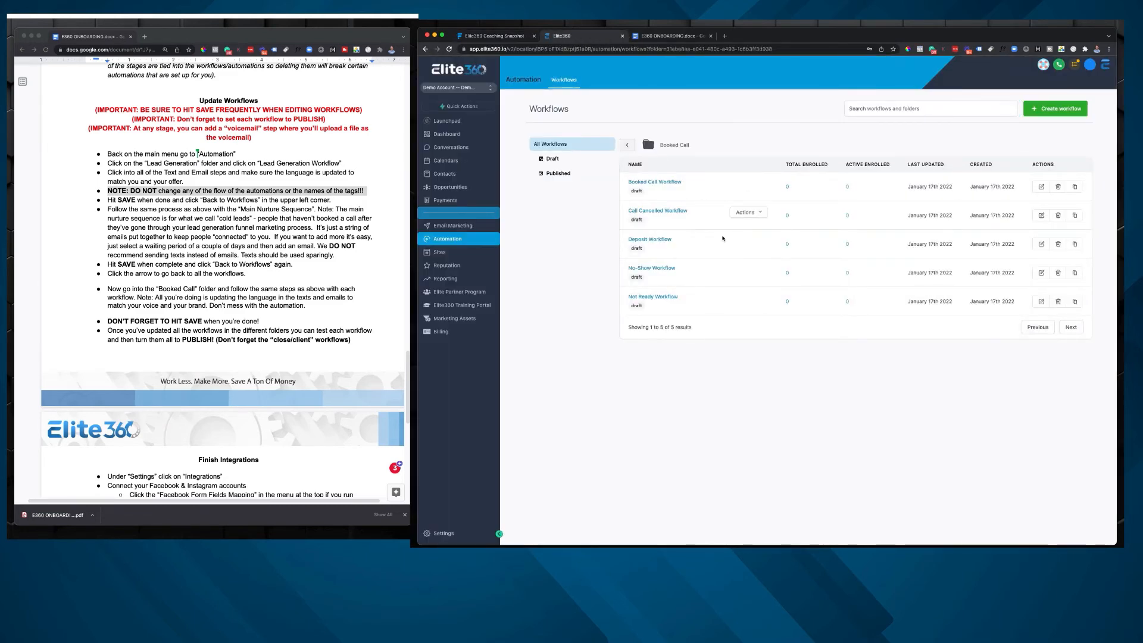
{"action": "left_click", "coordinate": [660, 211]}
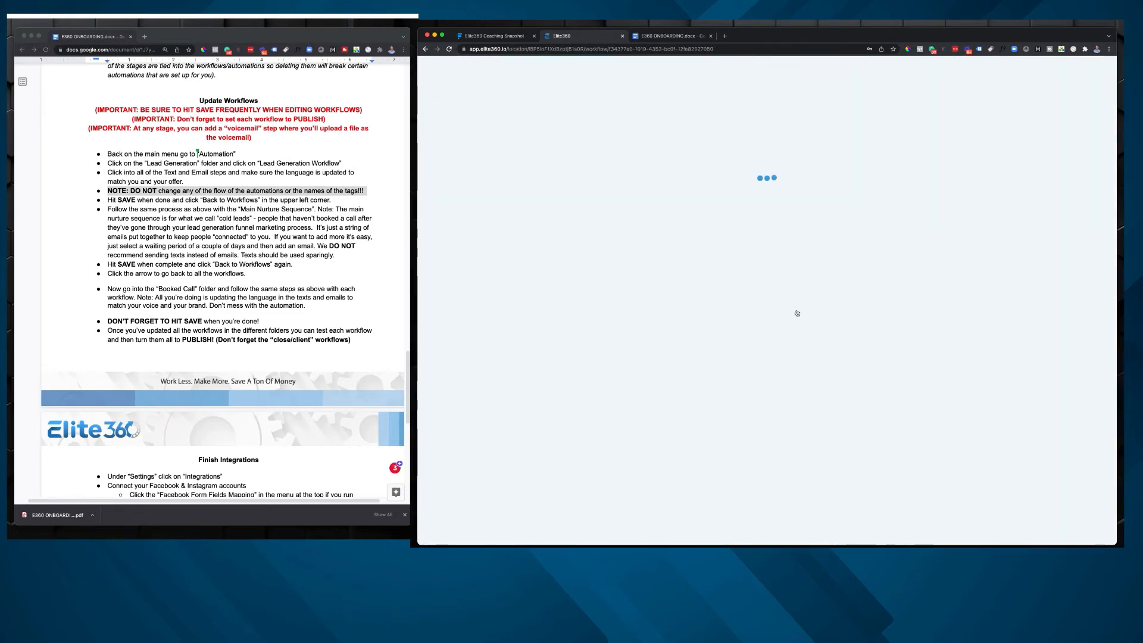
{"action": "scroll", "coordinate": [764, 209], "scroll_direction": "down", "scroll_amount": 3}
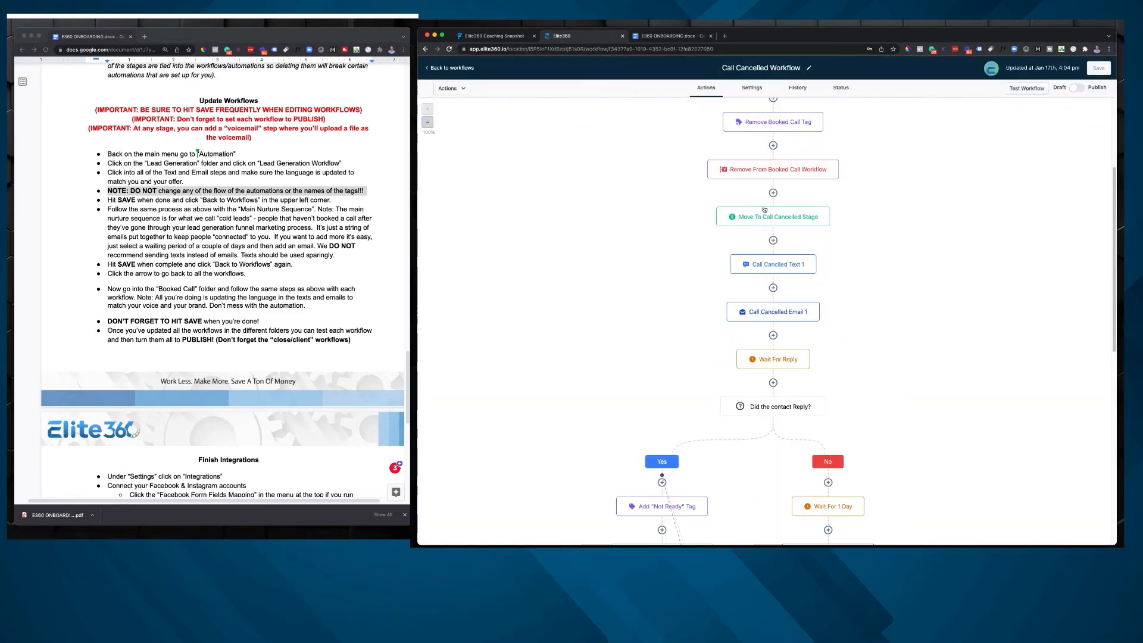
{"action": "scroll", "coordinate": [764, 209], "scroll_direction": "down", "scroll_amount": 6}
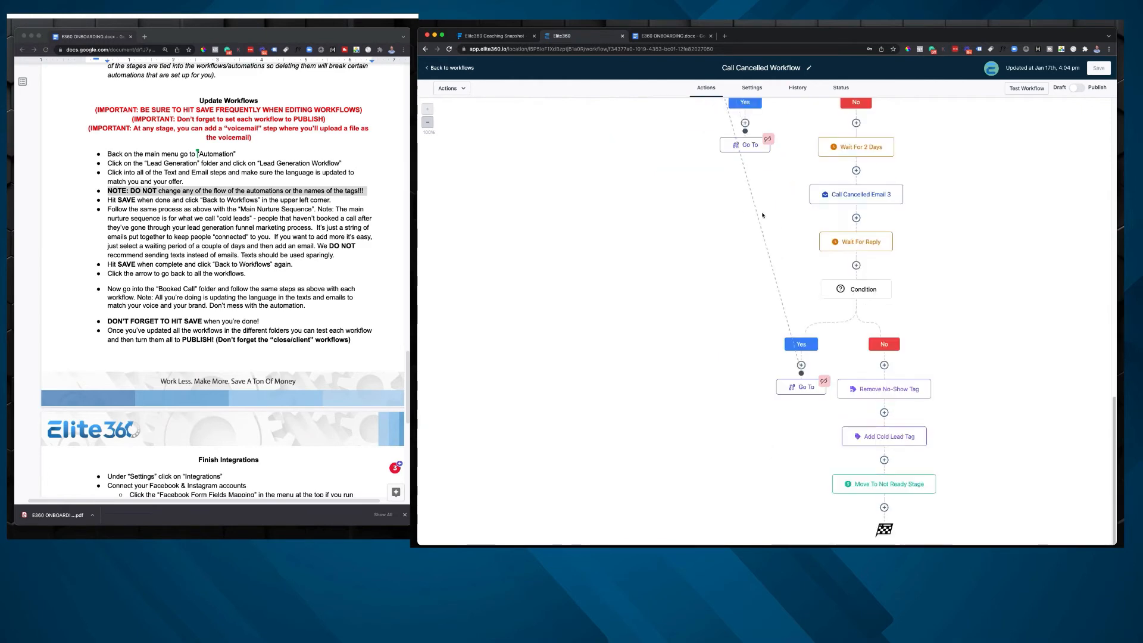
{"action": "scroll", "coordinate": [774, 235], "scroll_direction": "up", "scroll_amount": 10}
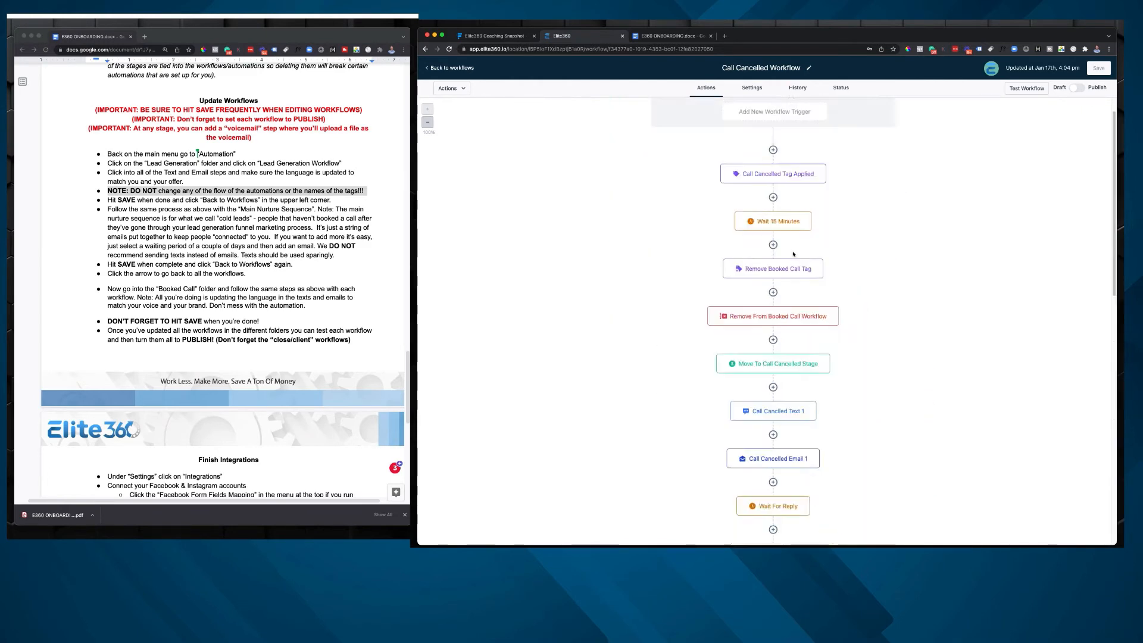
{"action": "scroll", "coordinate": [793, 254], "scroll_direction": "up", "scroll_amount": 1}
{"action": "scroll", "coordinate": [833, 325], "scroll_direction": "down", "scroll_amount": 2}
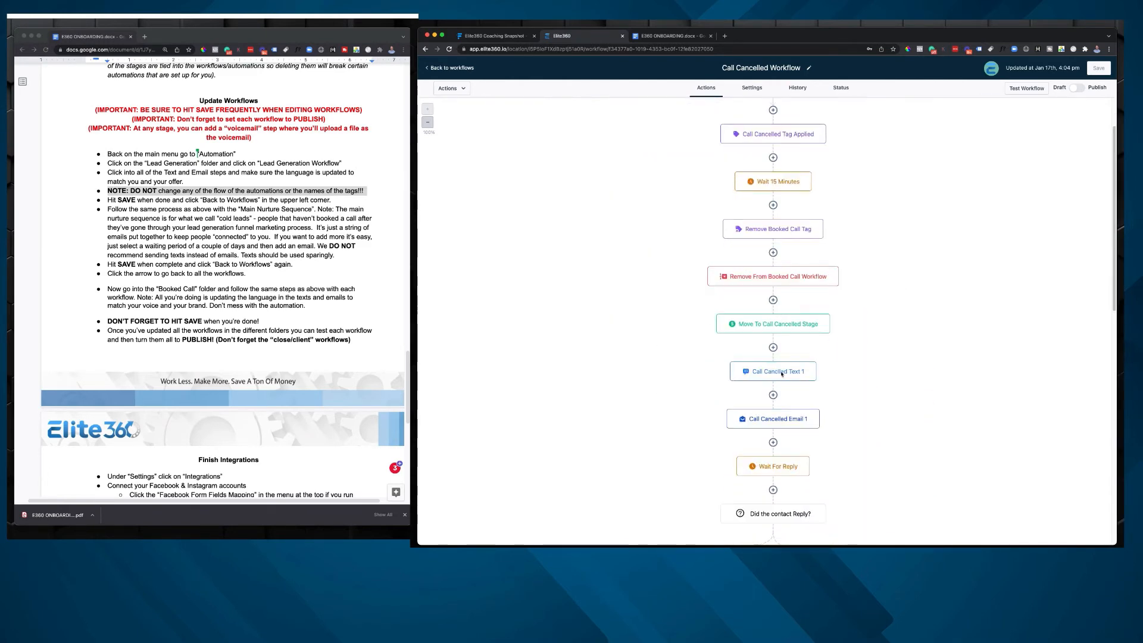
{"action": "scroll", "coordinate": [769, 235], "scroll_direction": "down", "scroll_amount": 2}
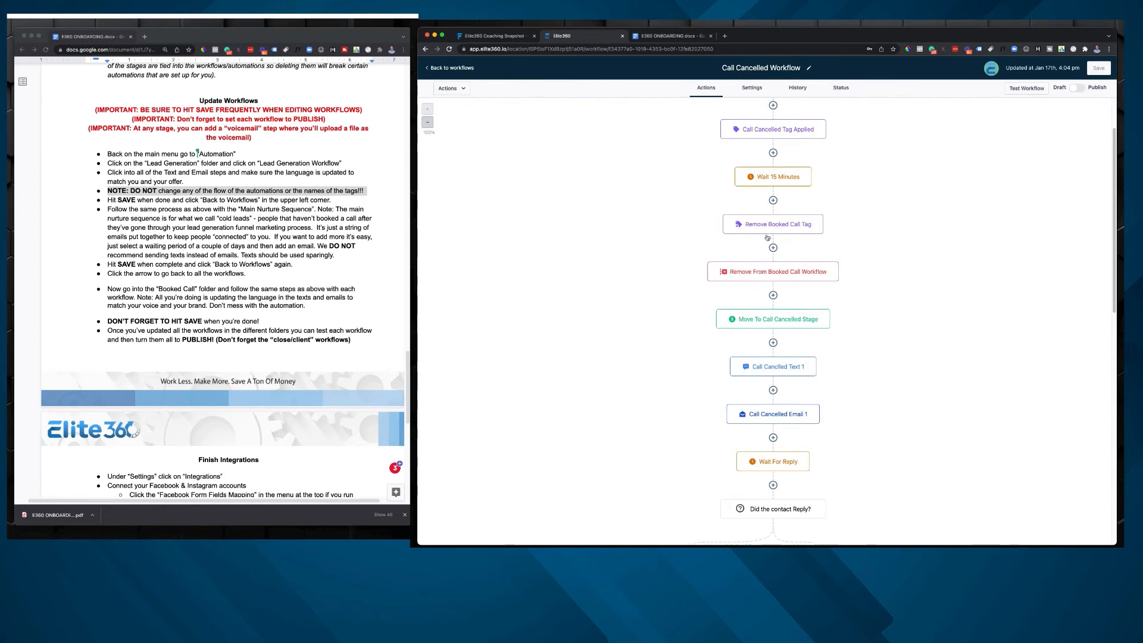
Step: Inspect the first call-cancelled text and Call Cancelled Email 1 without changing them, and return to the Booked Call folder
{"action": "left_click", "coordinate": [790, 290]}
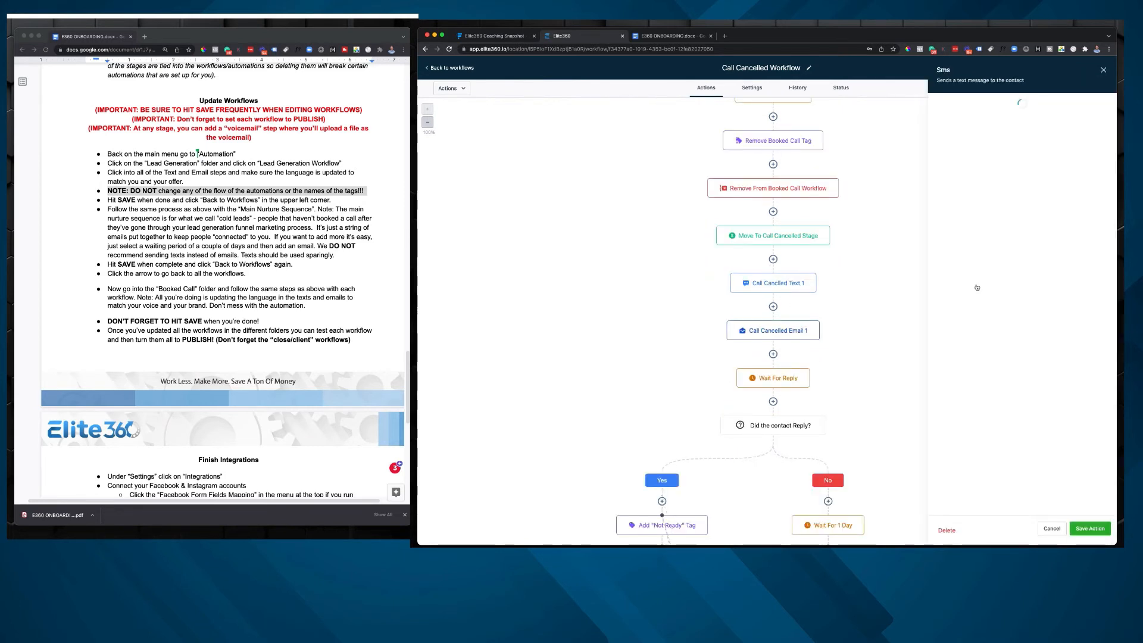
{"action": "left_click", "coordinate": [783, 337]}
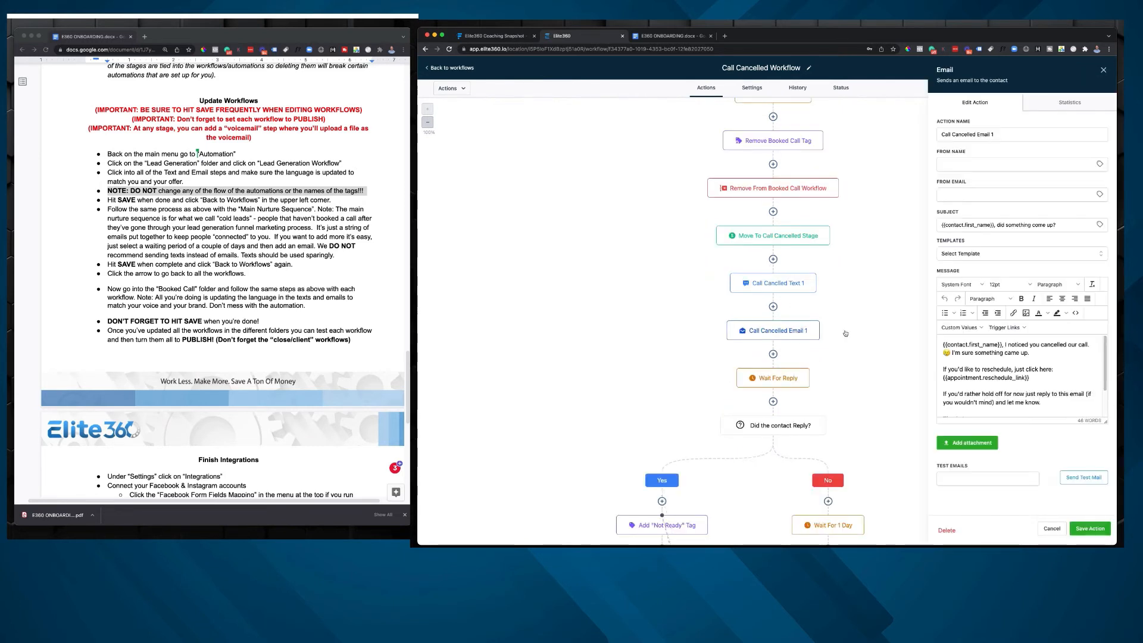
{"action": "left_click", "coordinate": [1046, 528]}
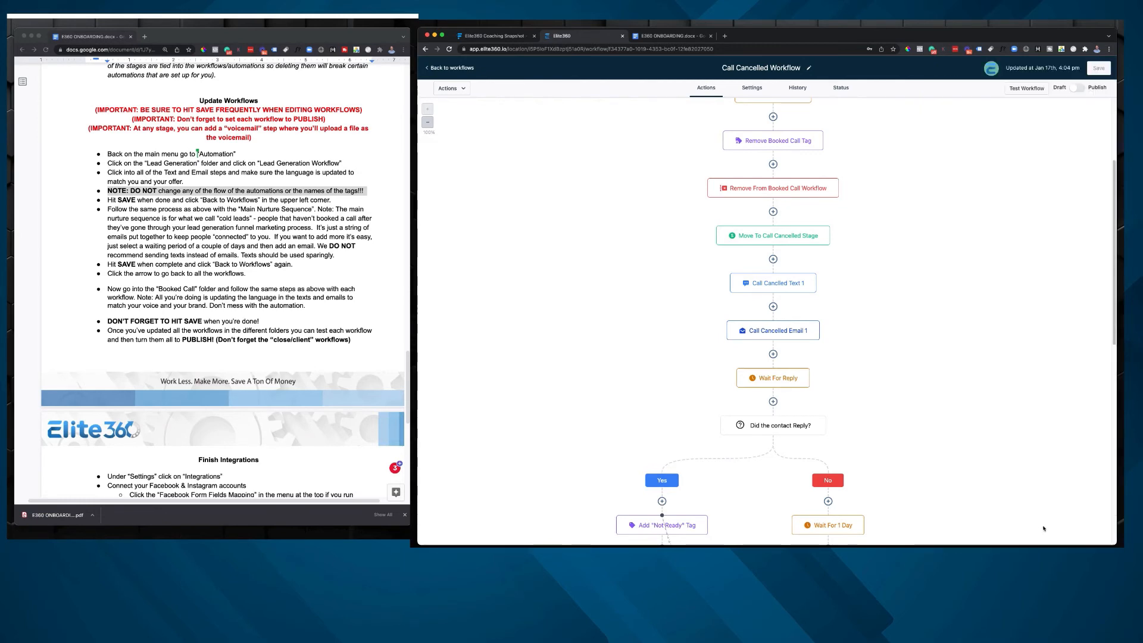
{"action": "key", "text": "super+Left"}
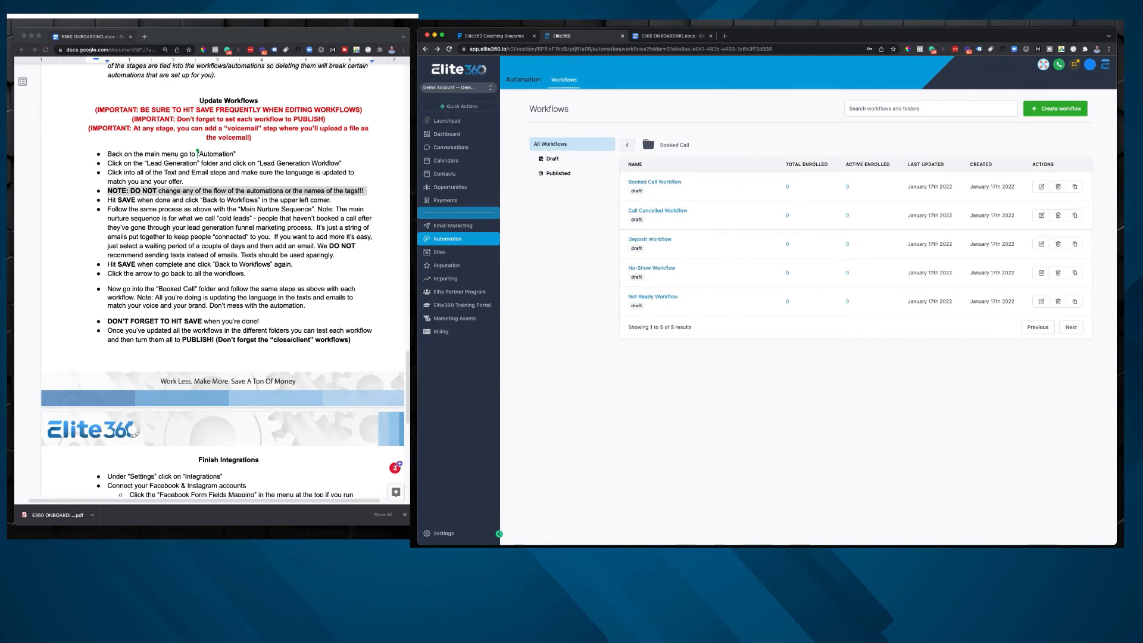
Step: Highlight the onboarding document's instruction to hit SAVE when done and go back to the workflows
{"action": "left_click", "coordinate": [217, 218]}
{"action": "double_click", "coordinate": [127, 200]}
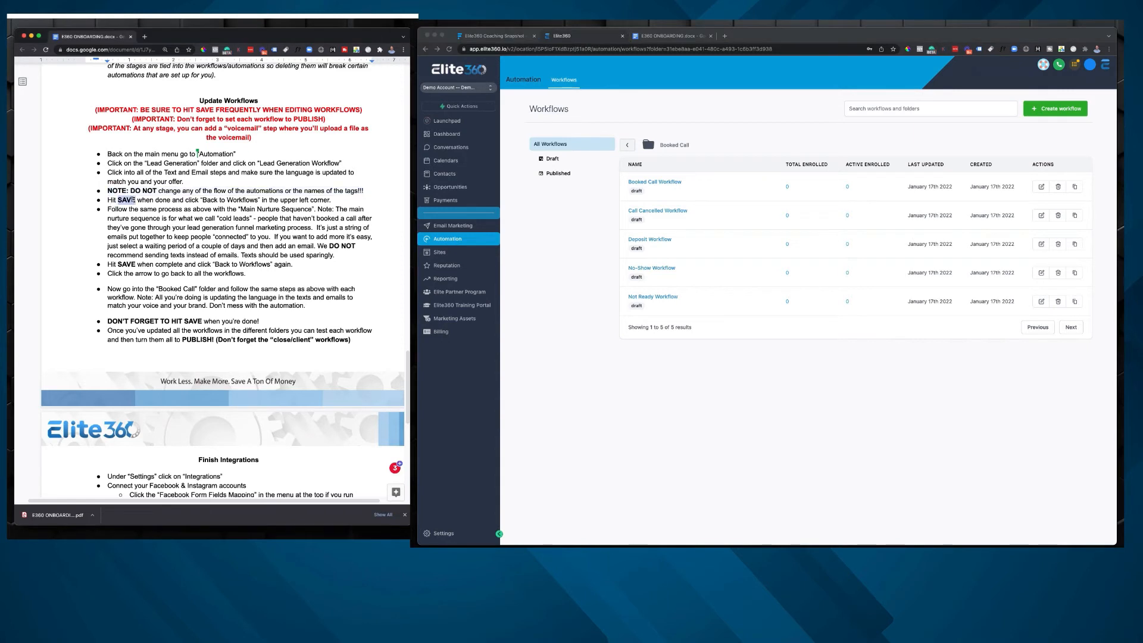
{"action": "triple_click", "coordinate": [134, 200]}
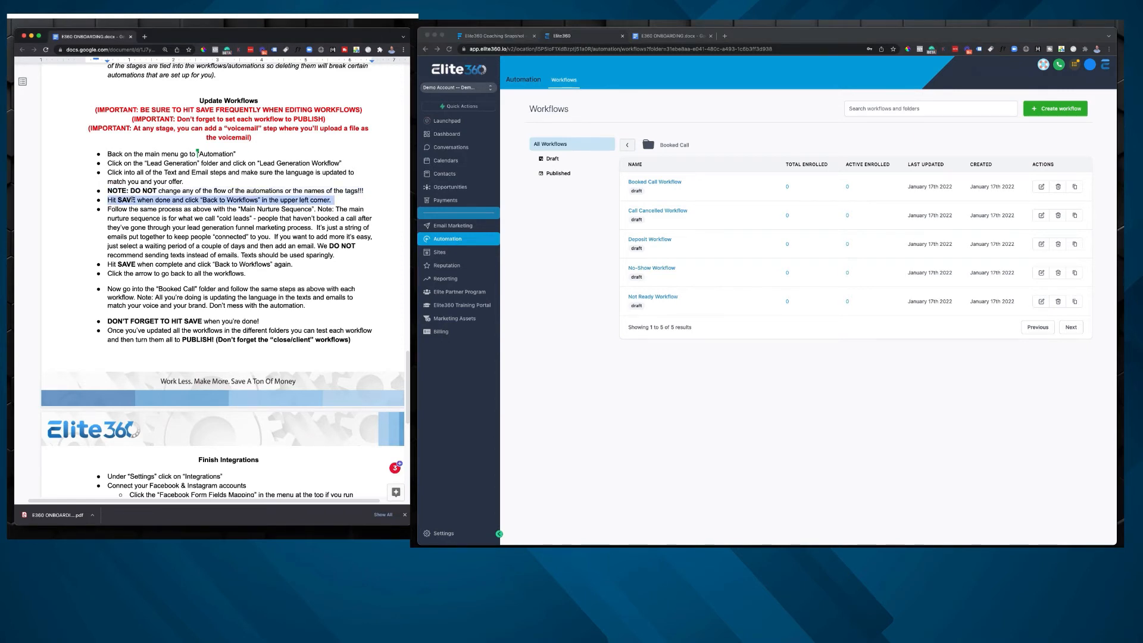
{"action": "left_click", "coordinate": [757, 351]}
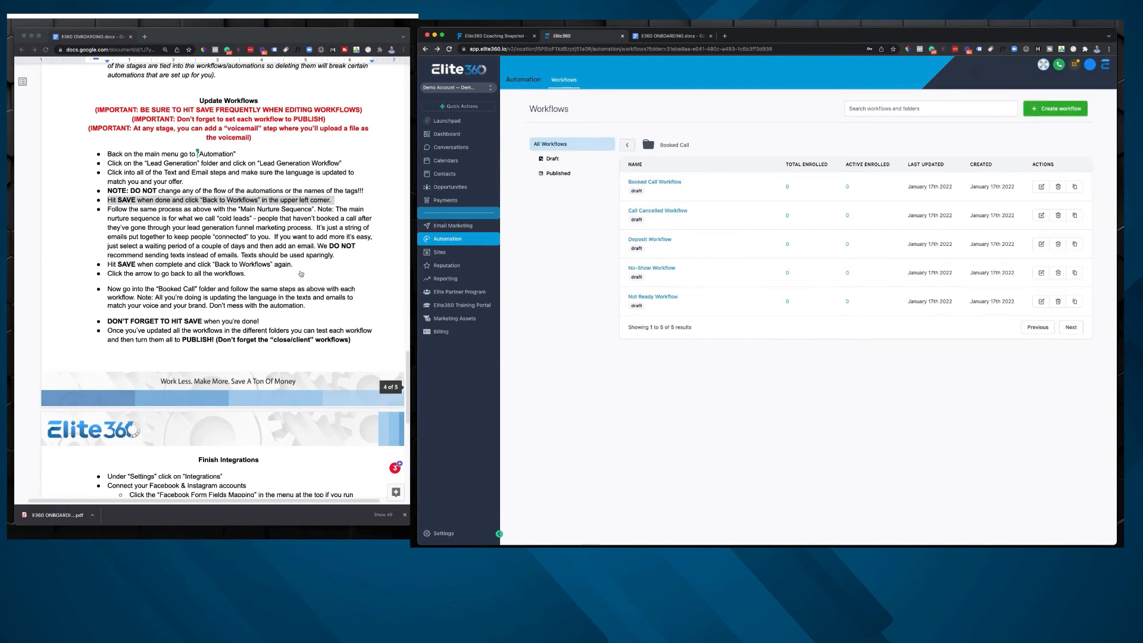
Step: Highlight the onboarding document's paragraph about following the same process for the Main Nurture Sequence
{"action": "double_click", "coordinate": [163, 210]}
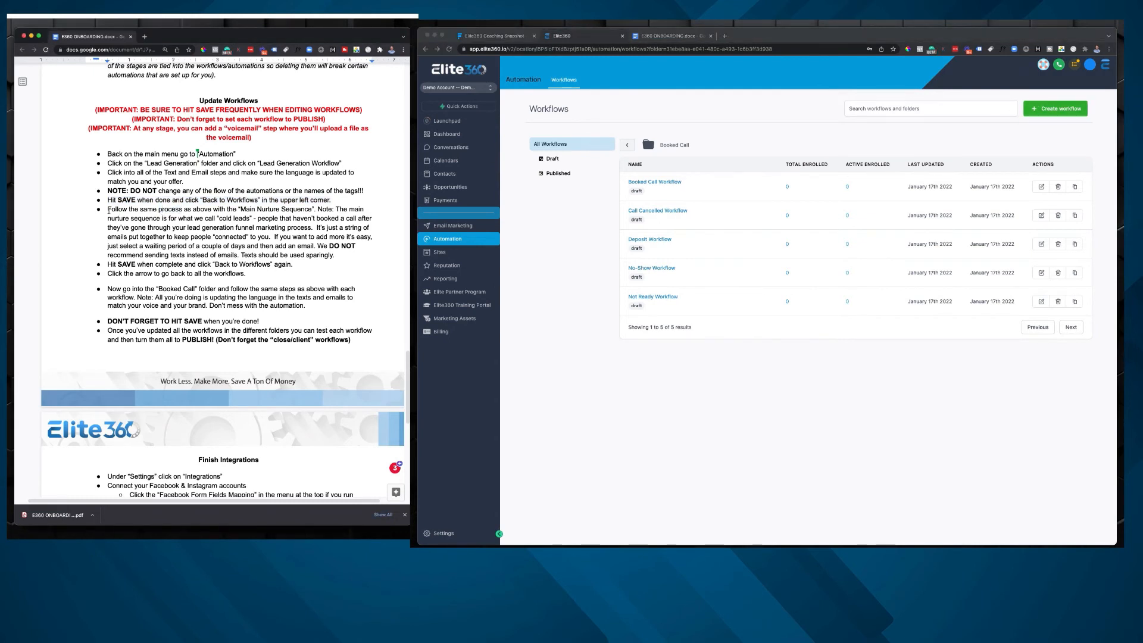
{"action": "left_click_drag", "start_coordinate": [108, 210], "coordinate": [371, 245]}
{"action": "left_click", "coordinate": [368, 246]}
{"action": "left_click", "coordinate": [582, 231]}
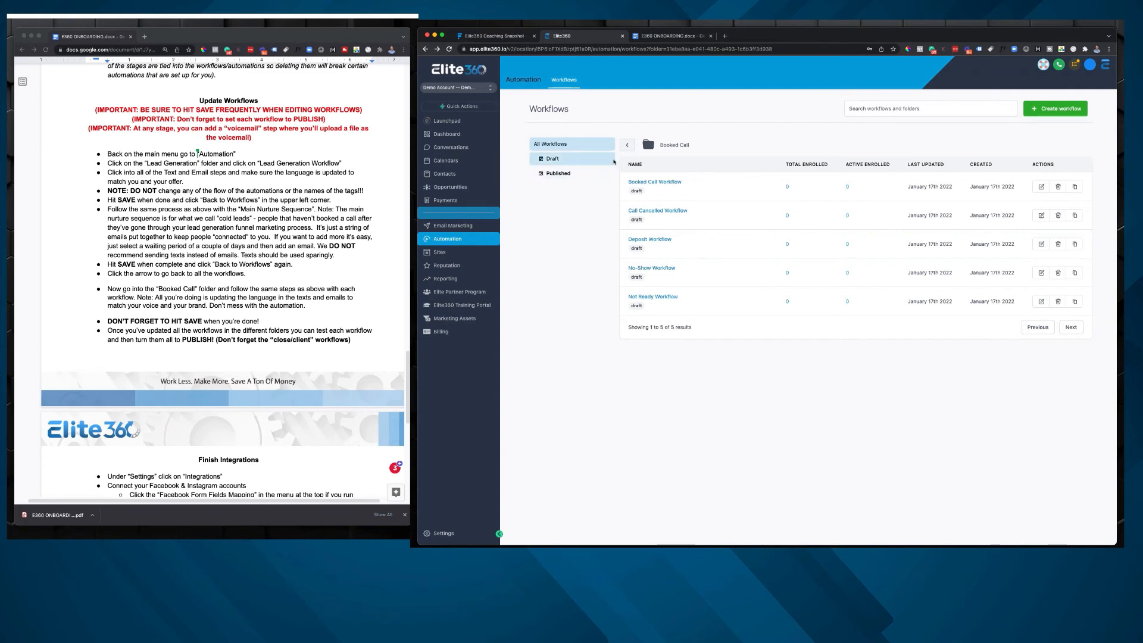
Step: Open the Close/ClientWorkflow in the Close/Purchase folder and review its opening actions through the 2-week check-in messages
{"action": "left_click", "coordinate": [627, 147]}
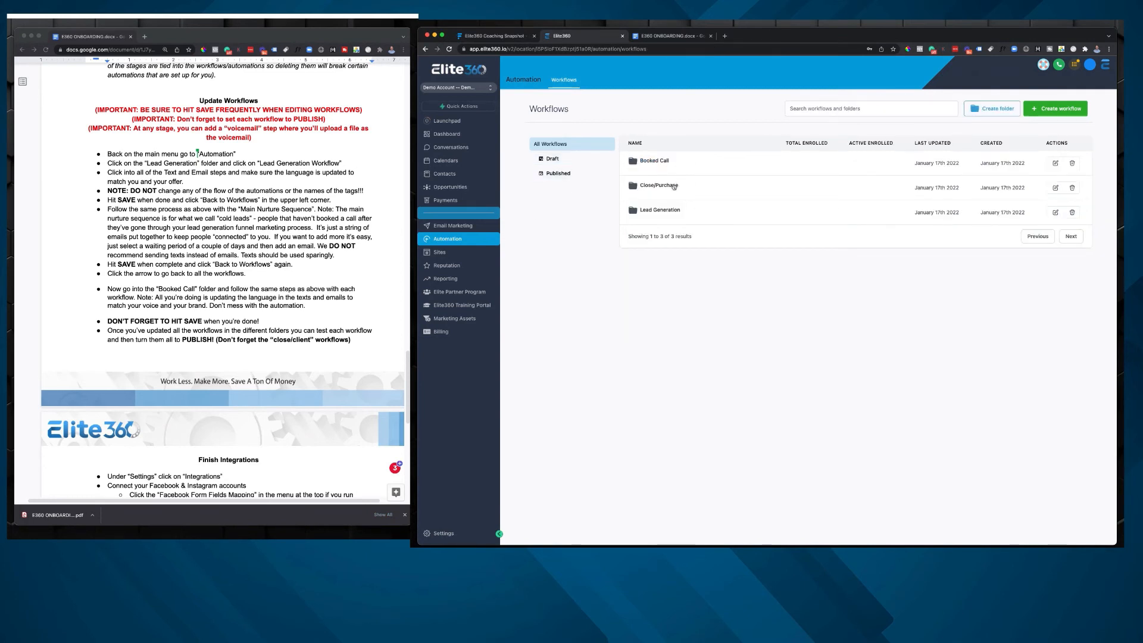
{"action": "left_click", "coordinate": [674, 187]}
{"action": "left_click", "coordinate": [673, 184]}
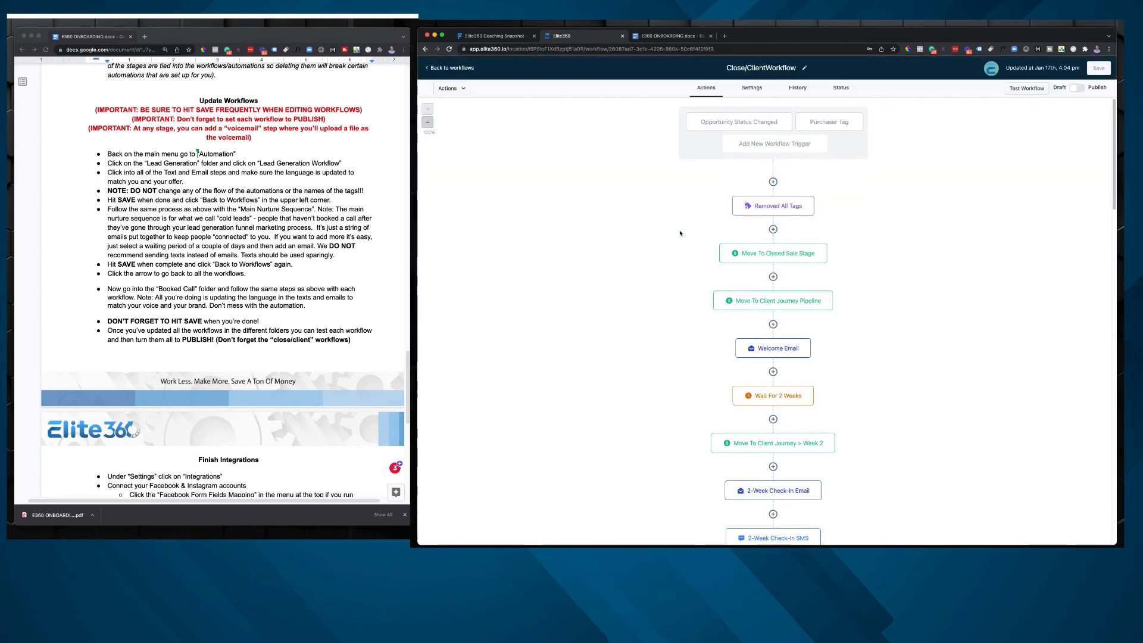
{"action": "scroll", "coordinate": [679, 232], "scroll_direction": "down", "scroll_amount": 6}
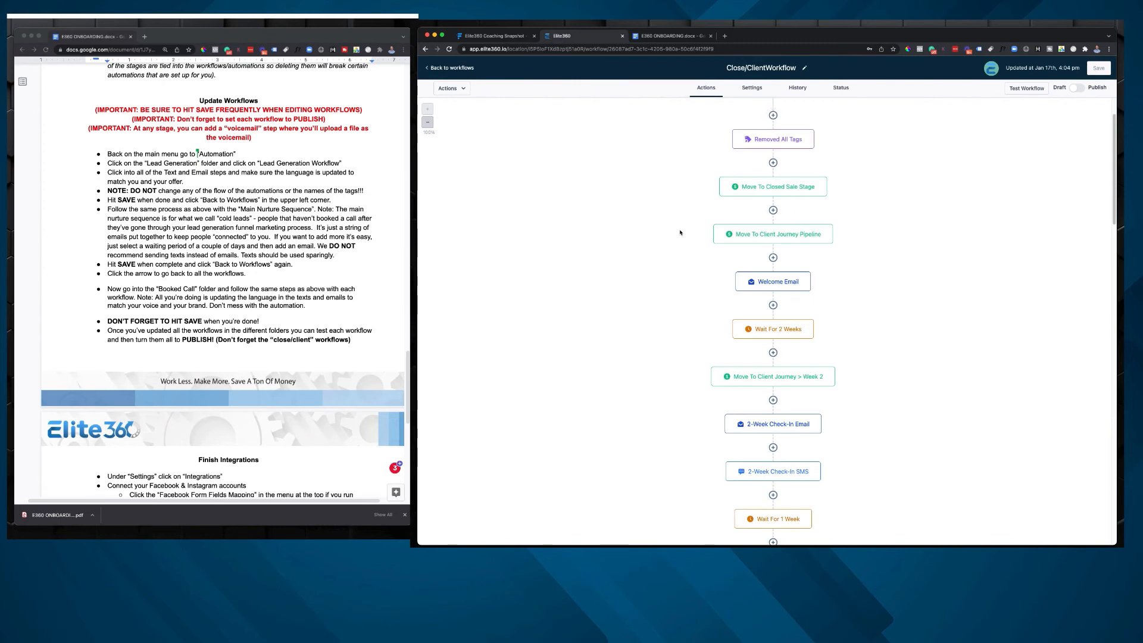
{"action": "scroll", "coordinate": [702, 220], "scroll_direction": "up", "scroll_amount": 5}
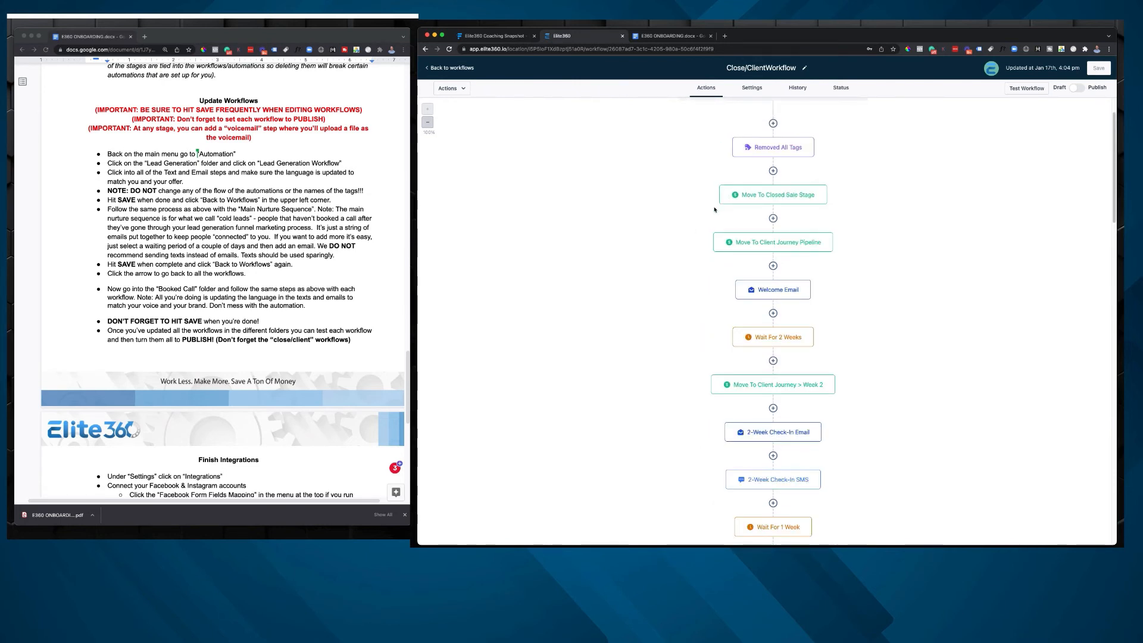
Step: Try adding a Voicemail action directly after the Welcome Email, and discard it without uploading a file
{"action": "left_click", "coordinate": [773, 313]}
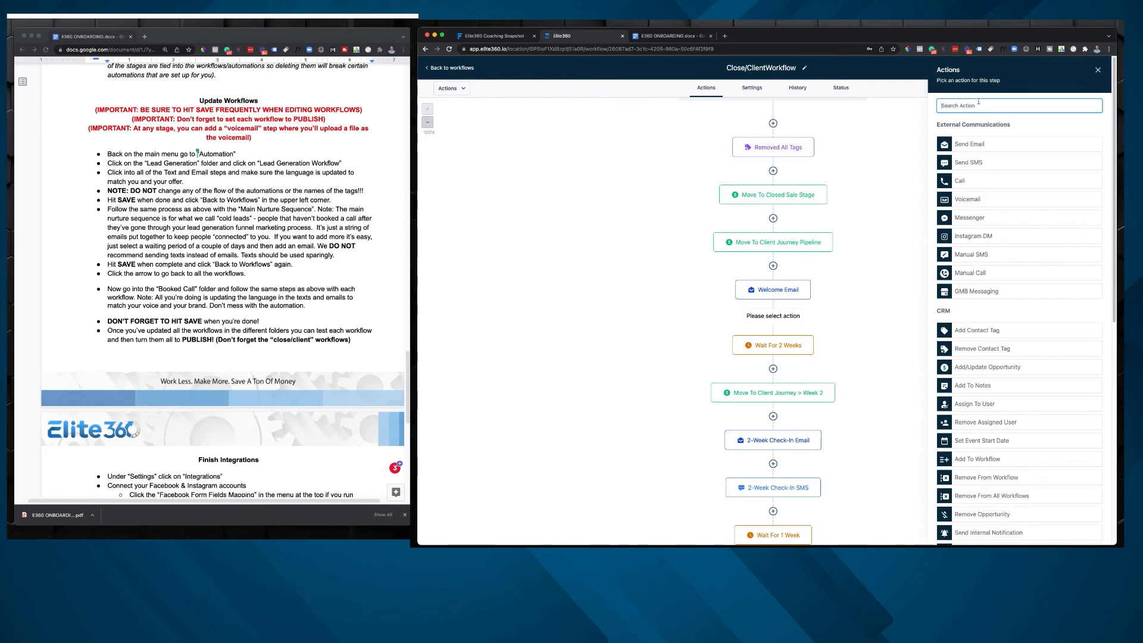
{"action": "type", "text": "voi"}
{"action": "left_click", "coordinate": [970, 138]}
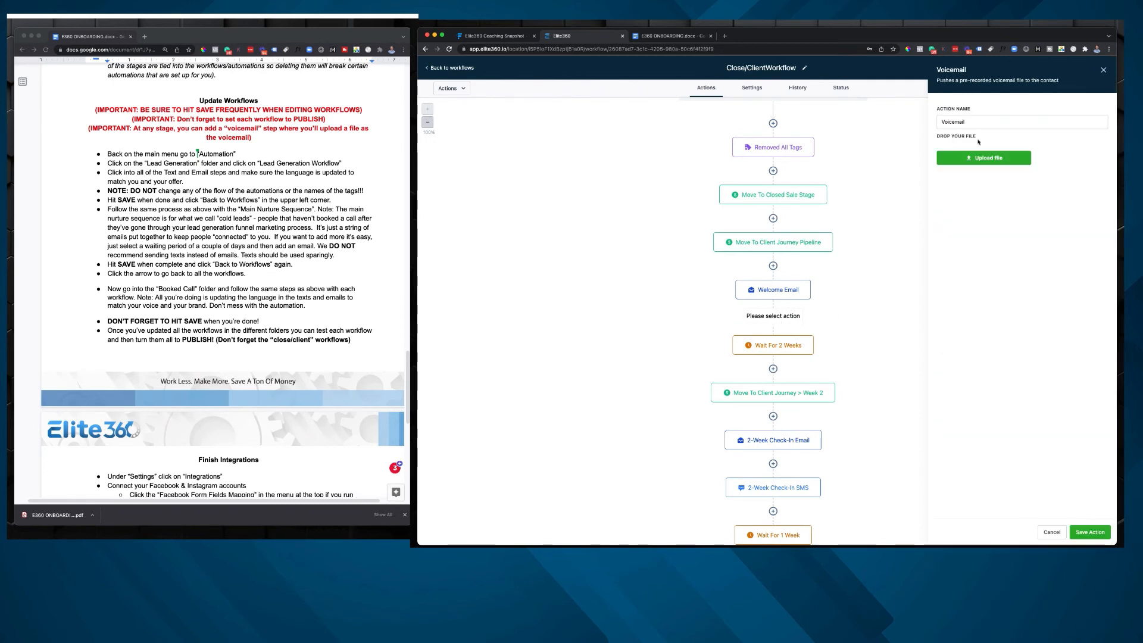
{"action": "left_click", "coordinate": [1051, 532]}
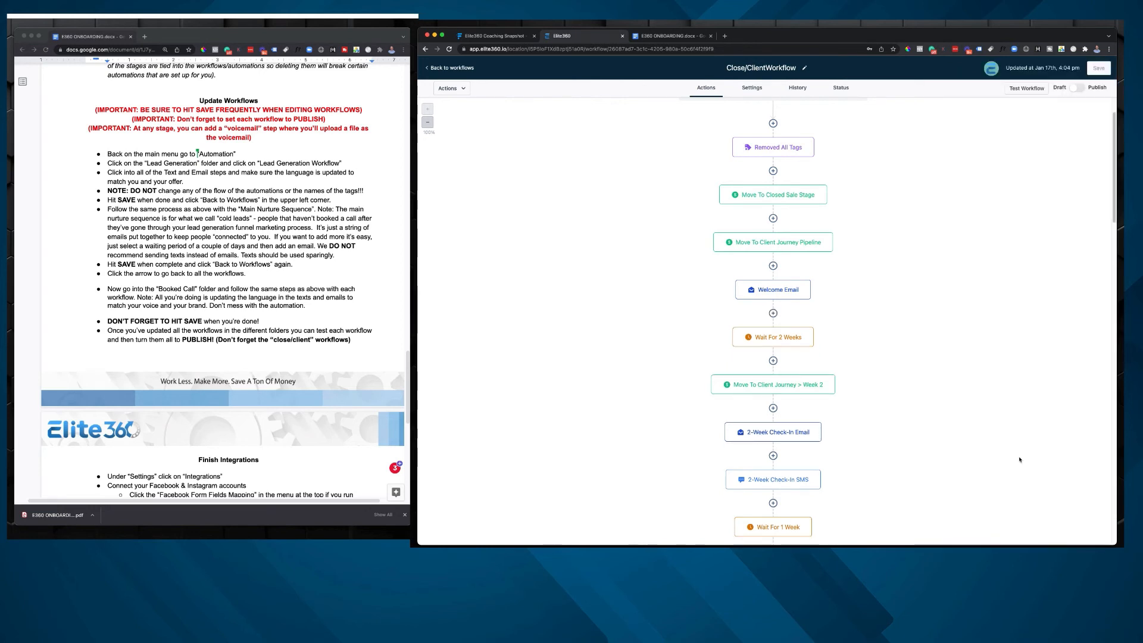
Step: Set the Close/ClientWorkflow to Publish, save it, and return to the Close/Purchase folder
{"action": "left_click", "coordinate": [1076, 88]}
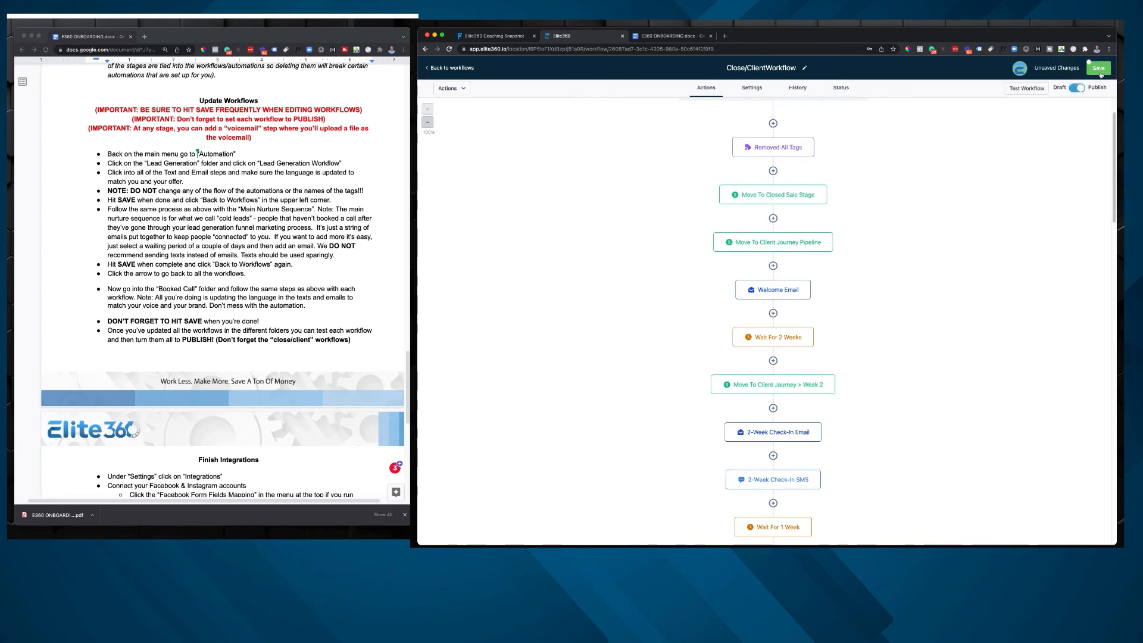
{"action": "left_click", "coordinate": [1098, 69]}
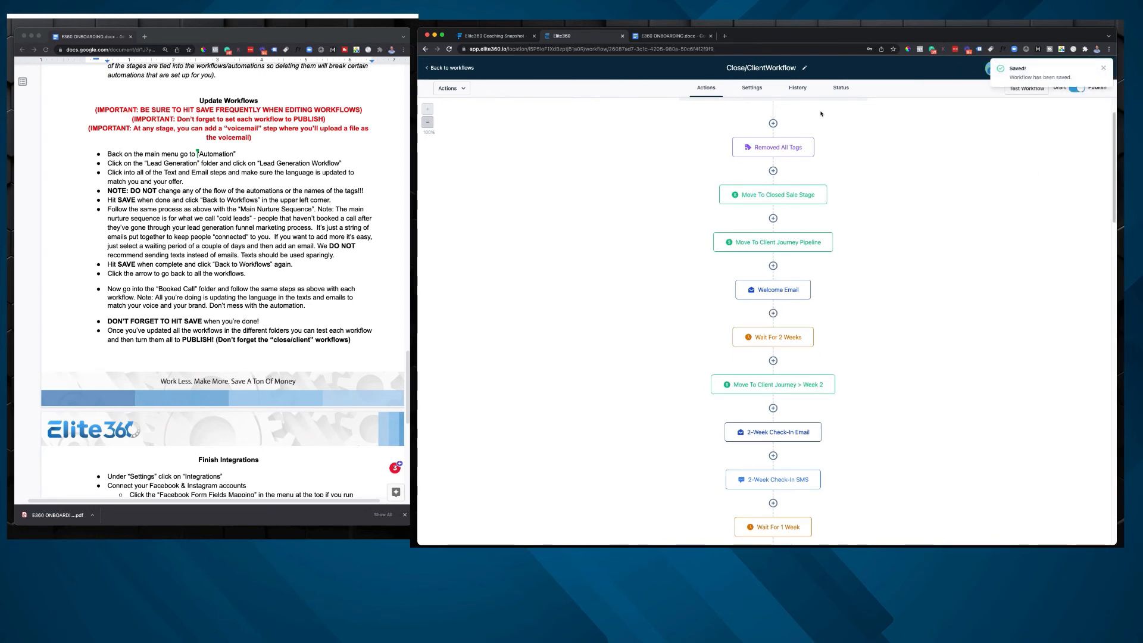
{"action": "left_click", "coordinate": [449, 68]}
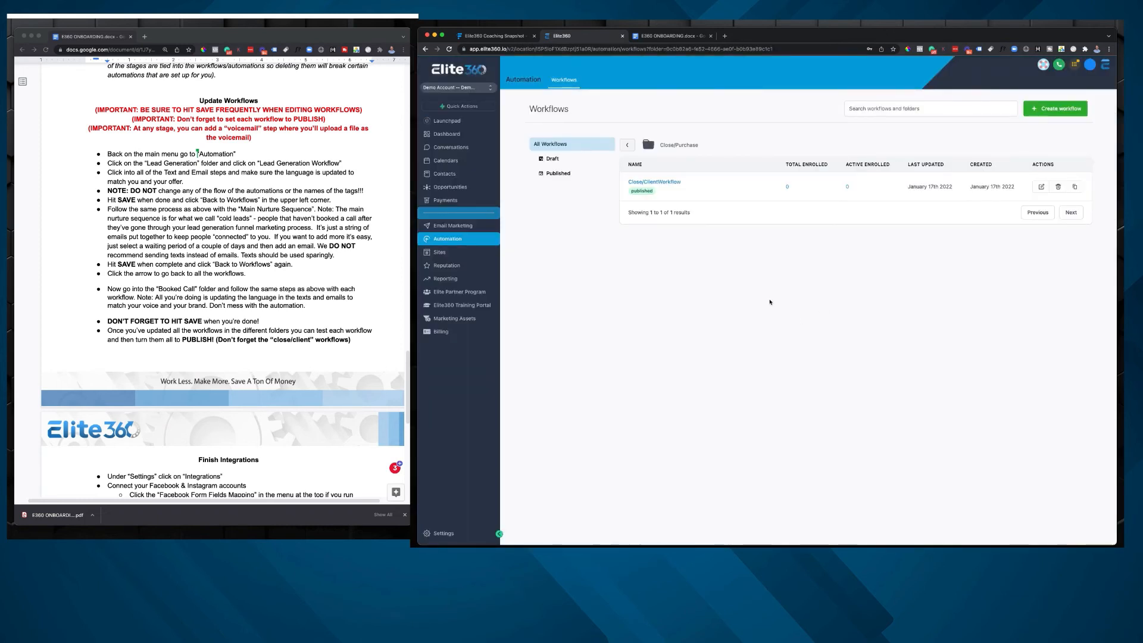
Step: Open the help library and search its articles for "workflows"
{"action": "left_click", "coordinate": [1043, 66]}
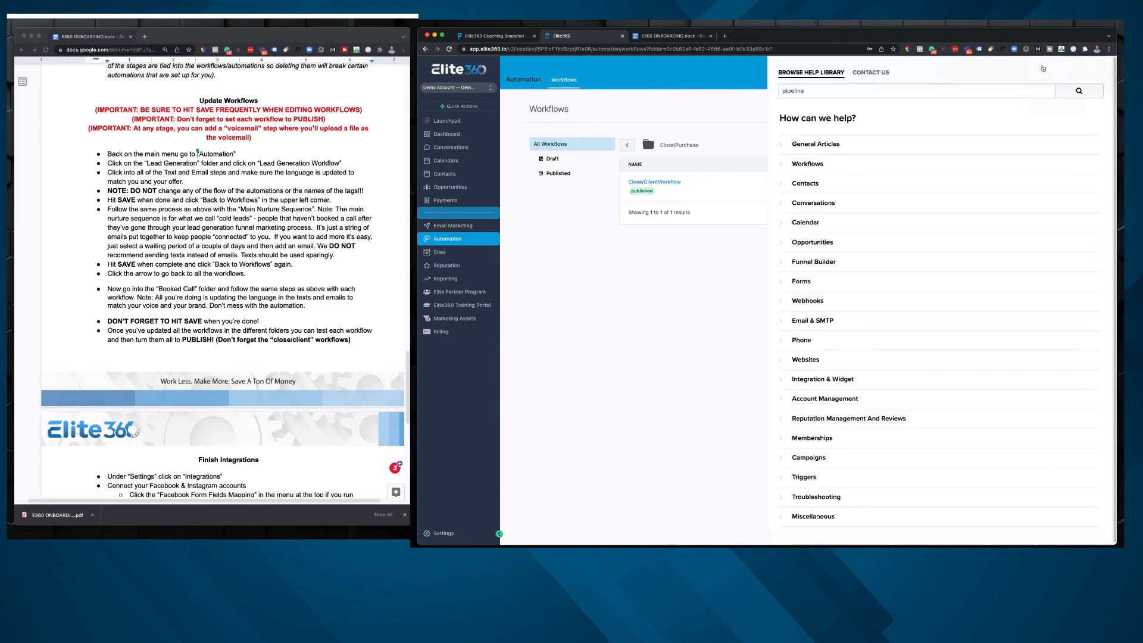
{"action": "left_click", "coordinate": [881, 93]}
{"action": "type", "text": "wo"}
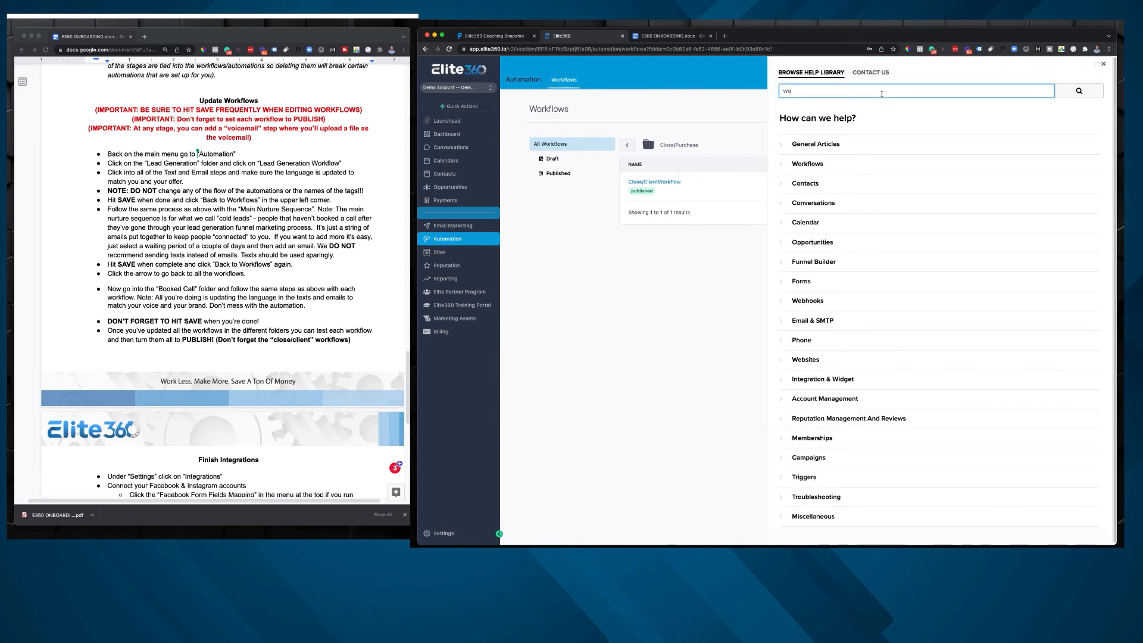
{"action": "type", "text": "rkflow"}
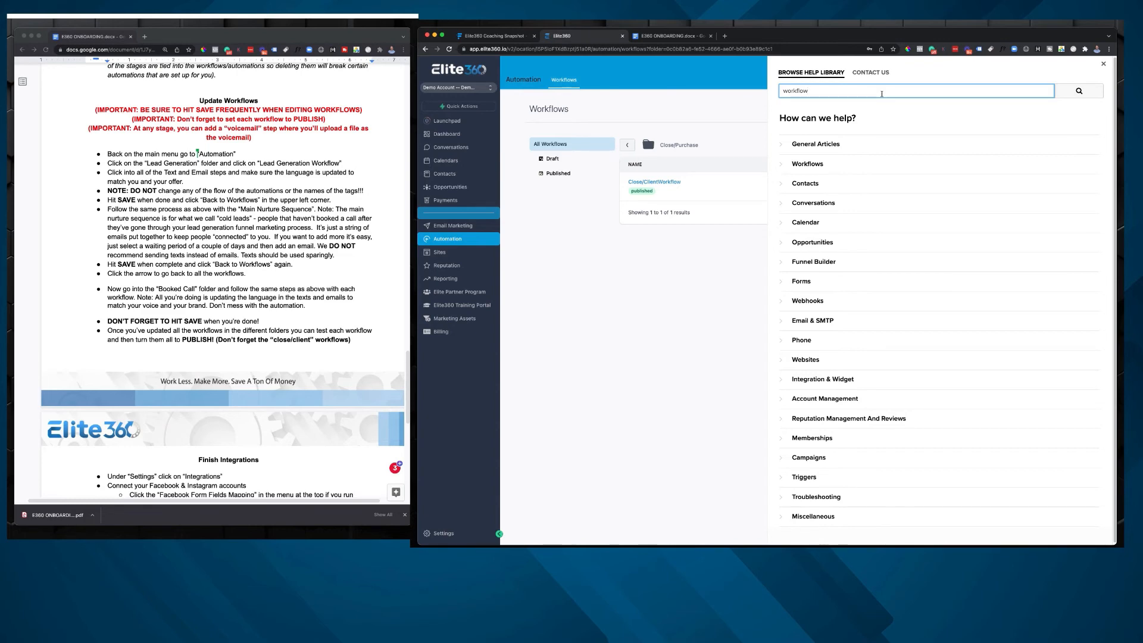
{"action": "type", "text": "s"}
{"action": "key", "text": "Return"}
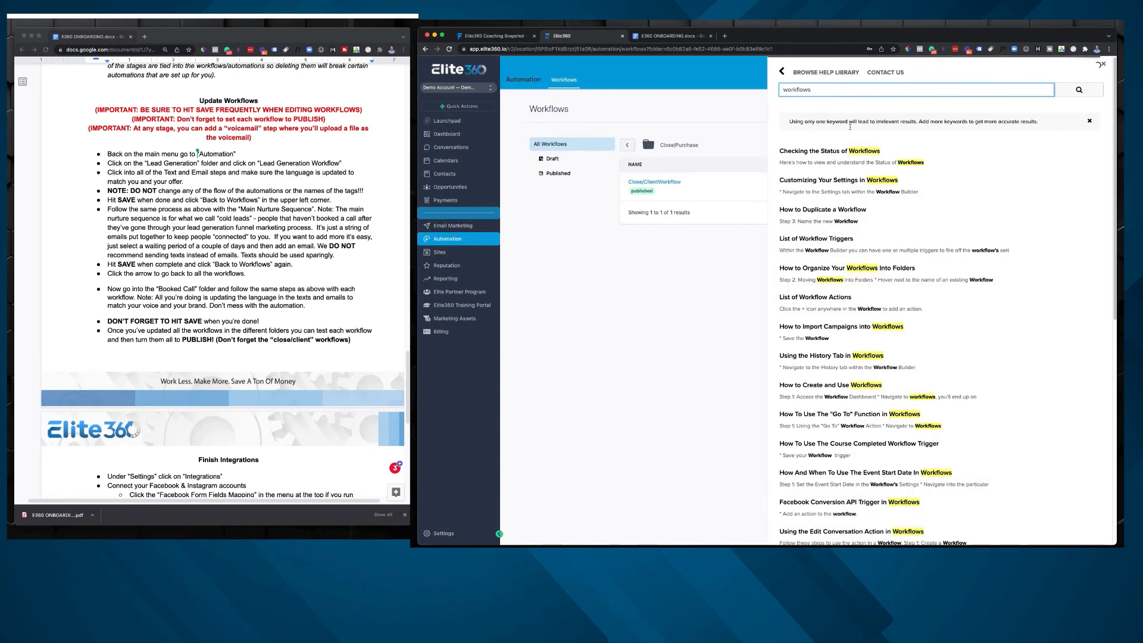
Step: Skim the list of help articles found for workflows, and close the help library
{"action": "scroll", "coordinate": [866, 159], "scroll_direction": "down", "scroll_amount": 10}
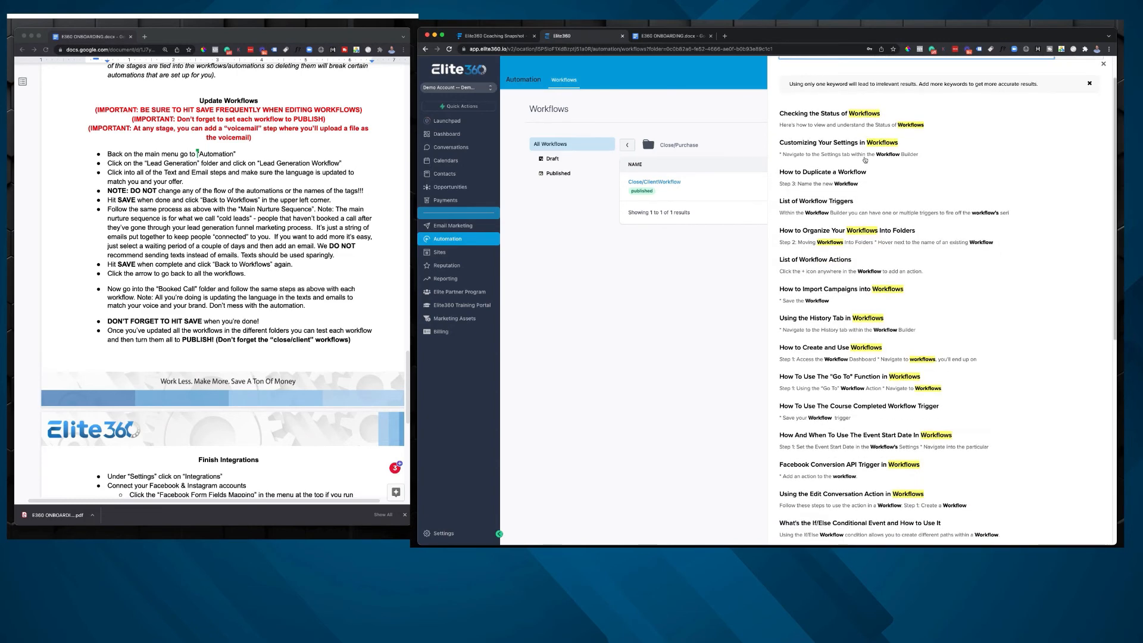
{"action": "scroll", "coordinate": [864, 160], "scroll_direction": "down", "scroll_amount": 5}
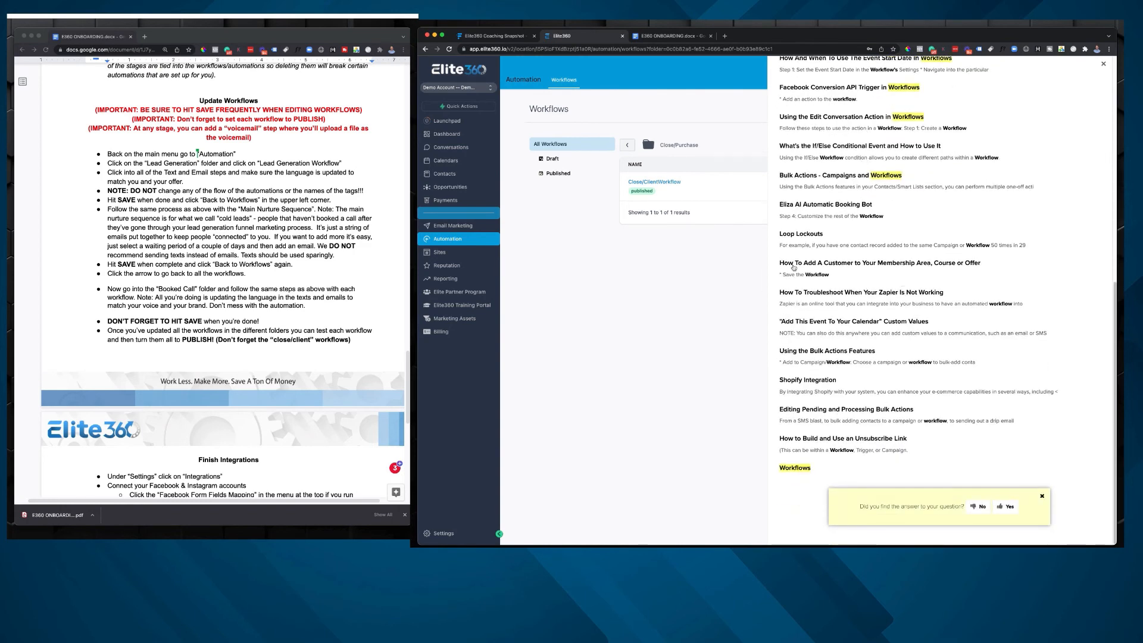
{"action": "scroll", "coordinate": [911, 268], "scroll_direction": "up", "scroll_amount": 15}
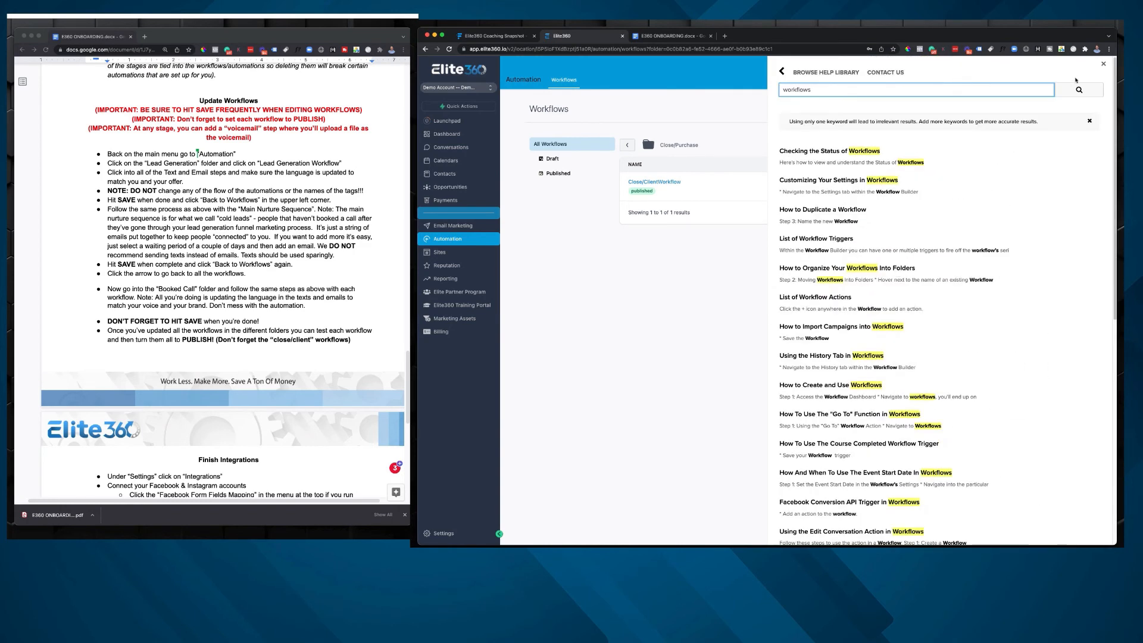
{"action": "left_click", "coordinate": [1103, 64]}
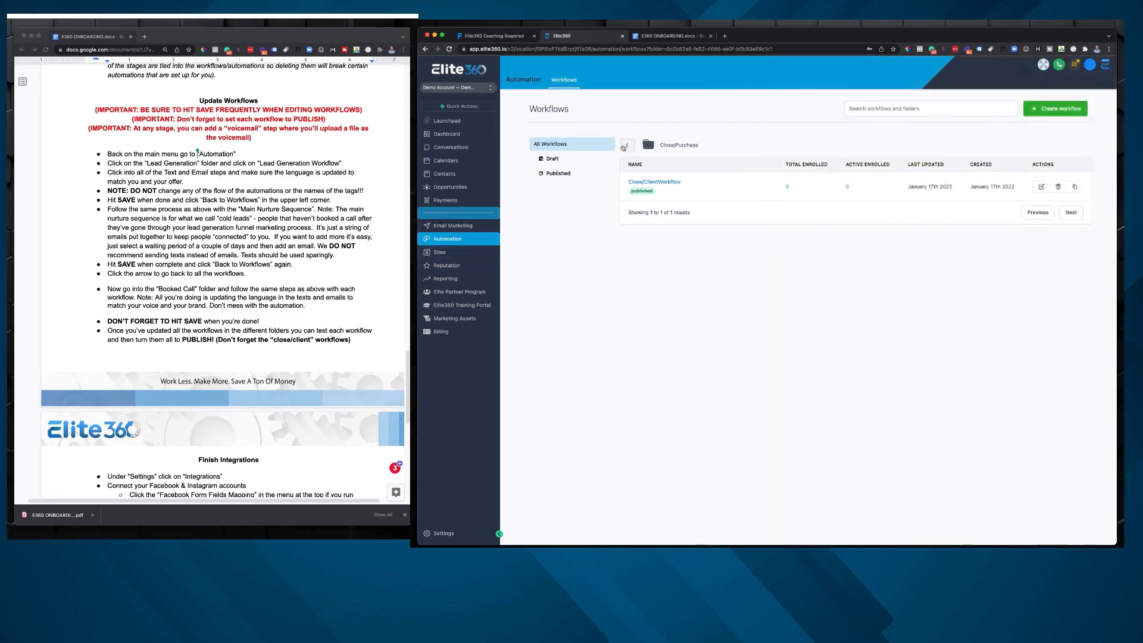
Step: Leave the Close/Purchase folder for the full workflow folder list, and check the closing Update Workflows instructions in the onboarding document
{"action": "left_click", "coordinate": [627, 145]}
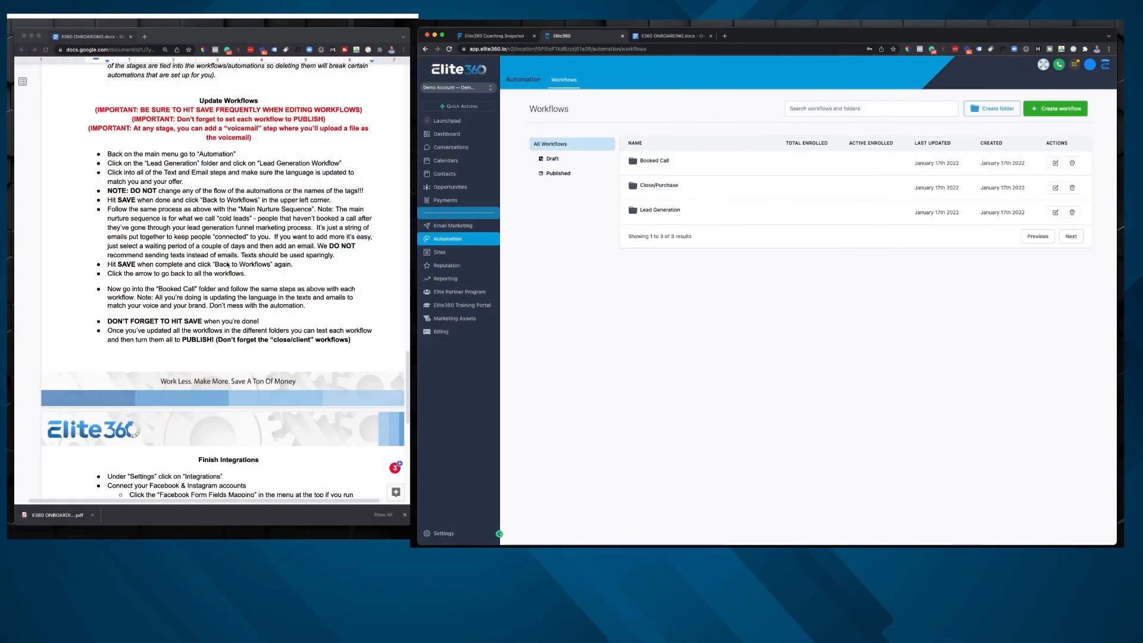
{"action": "scroll", "coordinate": [170, 322], "scroll_direction": "down", "scroll_amount": 1}
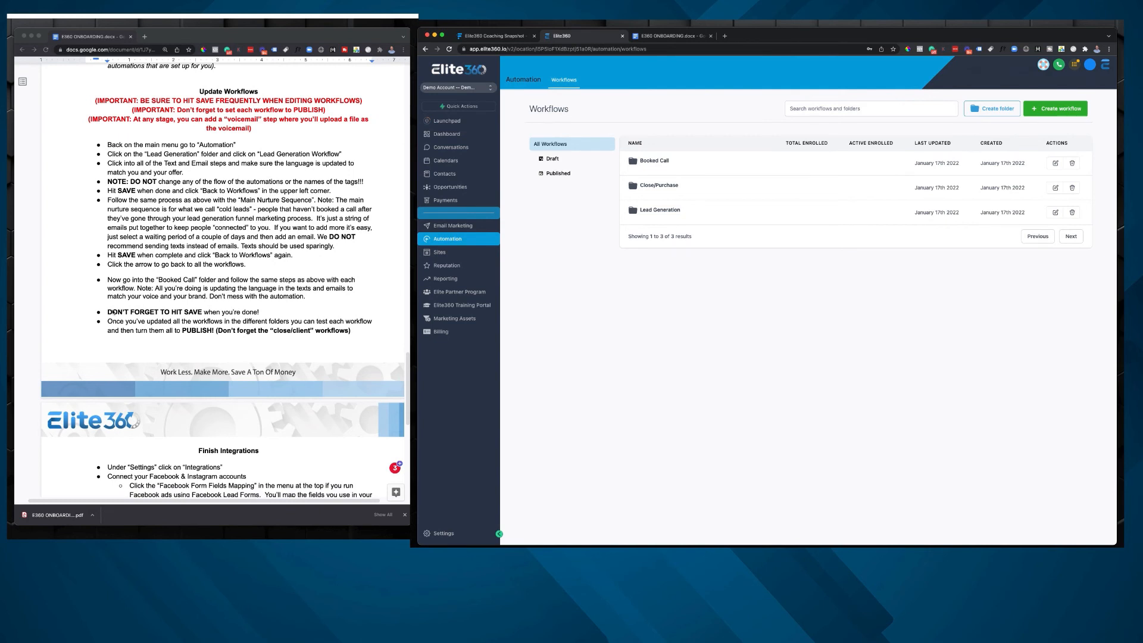
{"action": "left_click", "coordinate": [102, 322]}
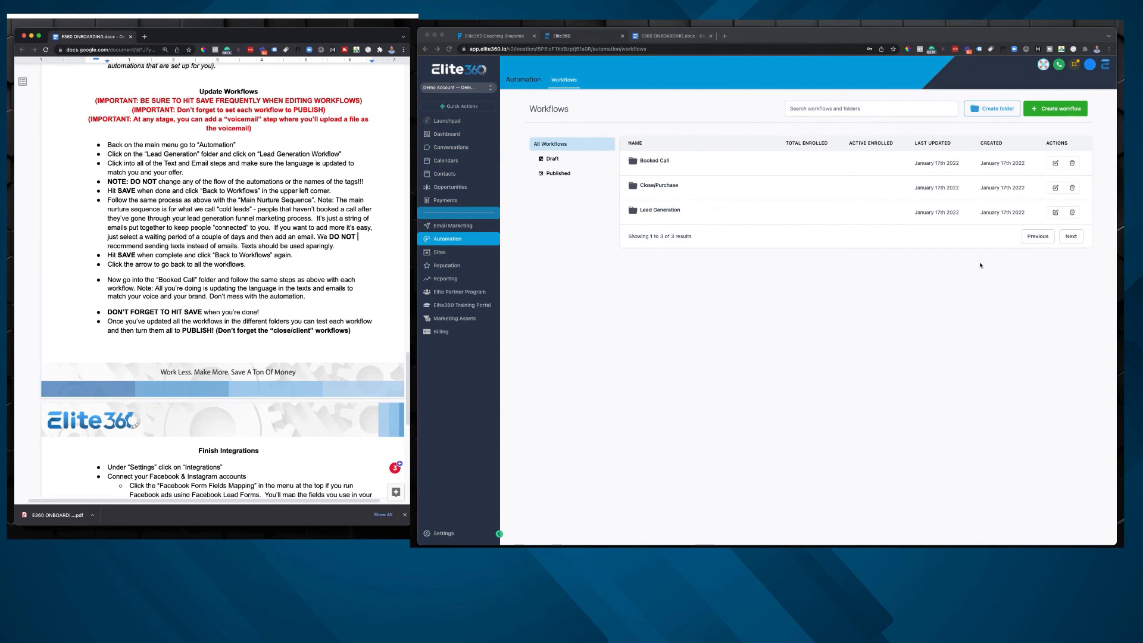
{"action": "left_click", "coordinate": [443, 240]}
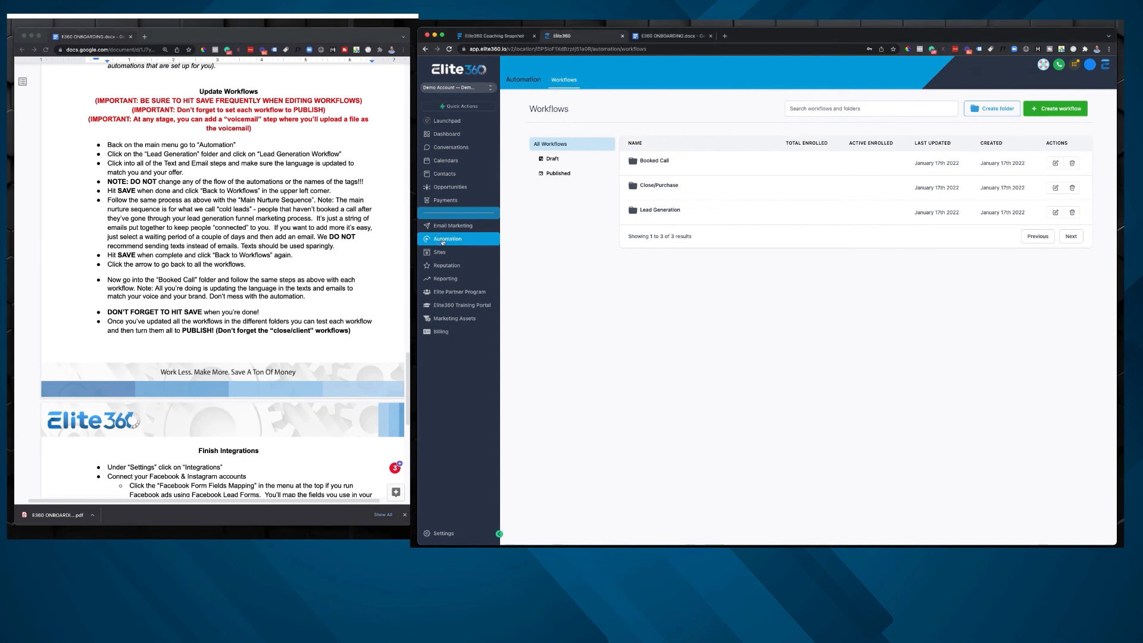
Step: Open the Lead Generation Workflow in the Lead Generation folder, review its actions through the lead-hot branches, and return to the folder
{"action": "left_click", "coordinate": [678, 222]}
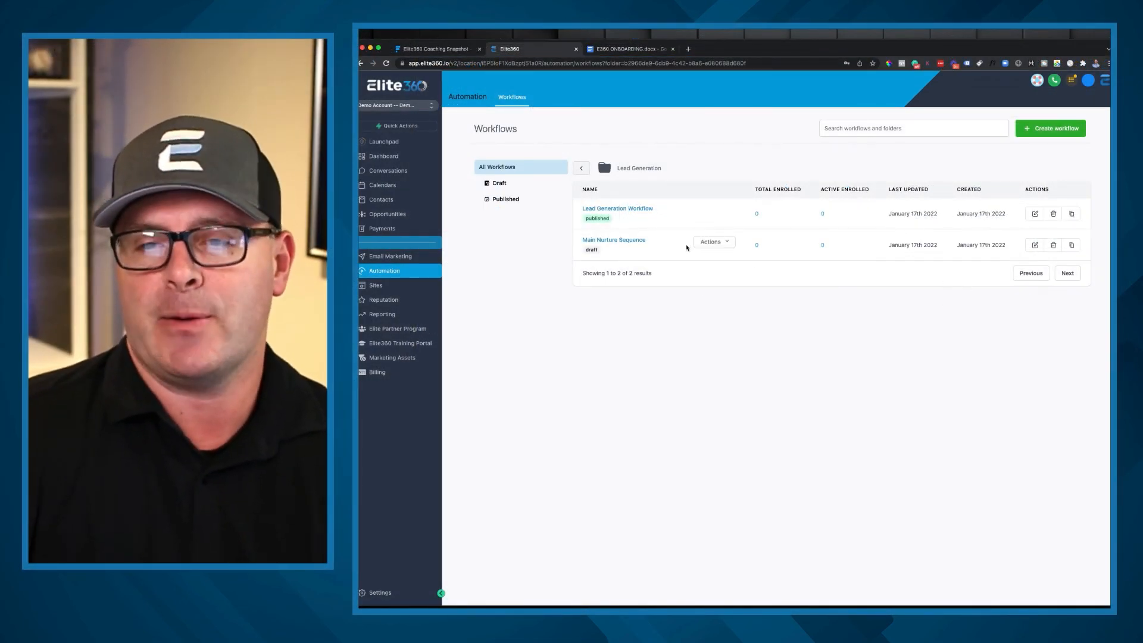
{"action": "mouse_move", "coordinate": [616, 213]}
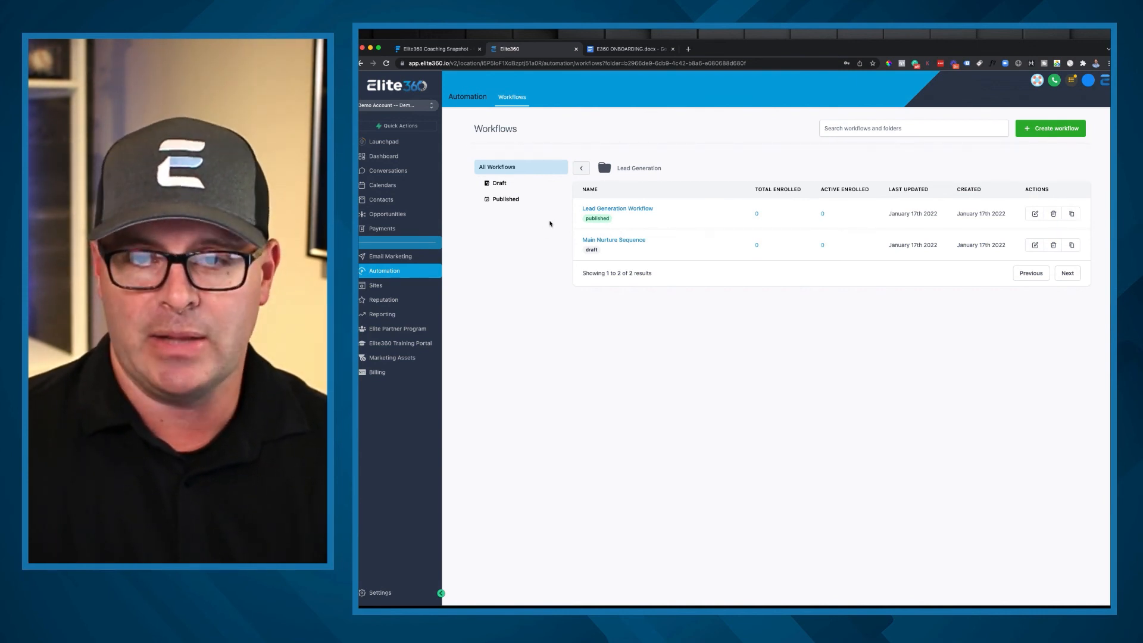
{"action": "left_click", "coordinate": [609, 210]}
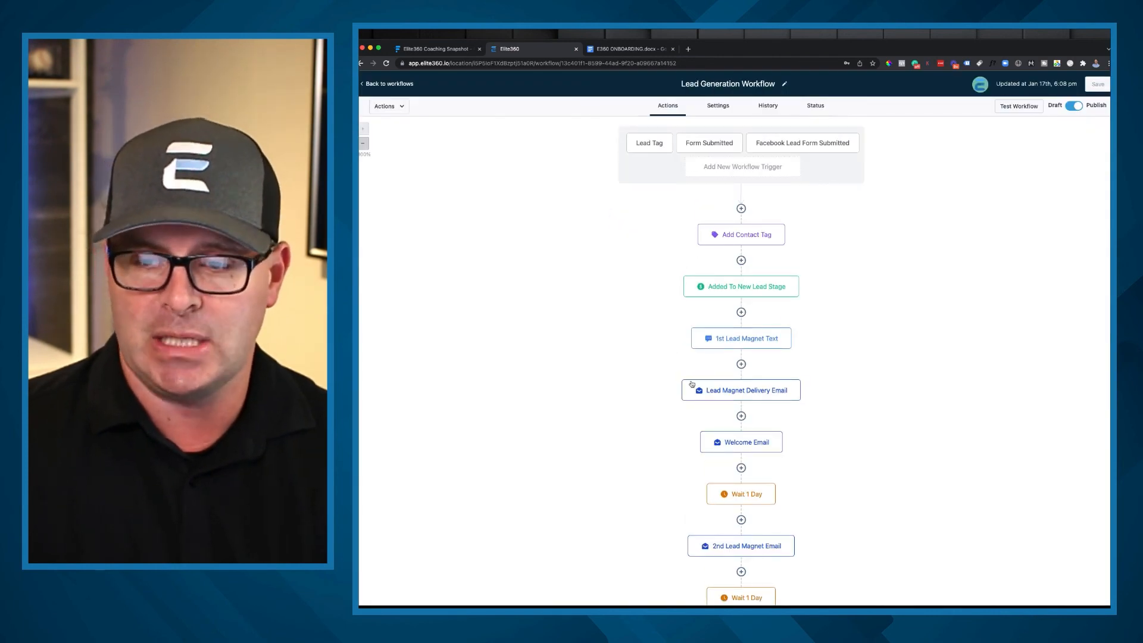
{"action": "scroll", "coordinate": [658, 383], "scroll_direction": "down", "scroll_amount": 2}
{"action": "scroll", "coordinate": [660, 382], "scroll_direction": "down", "scroll_amount": 8}
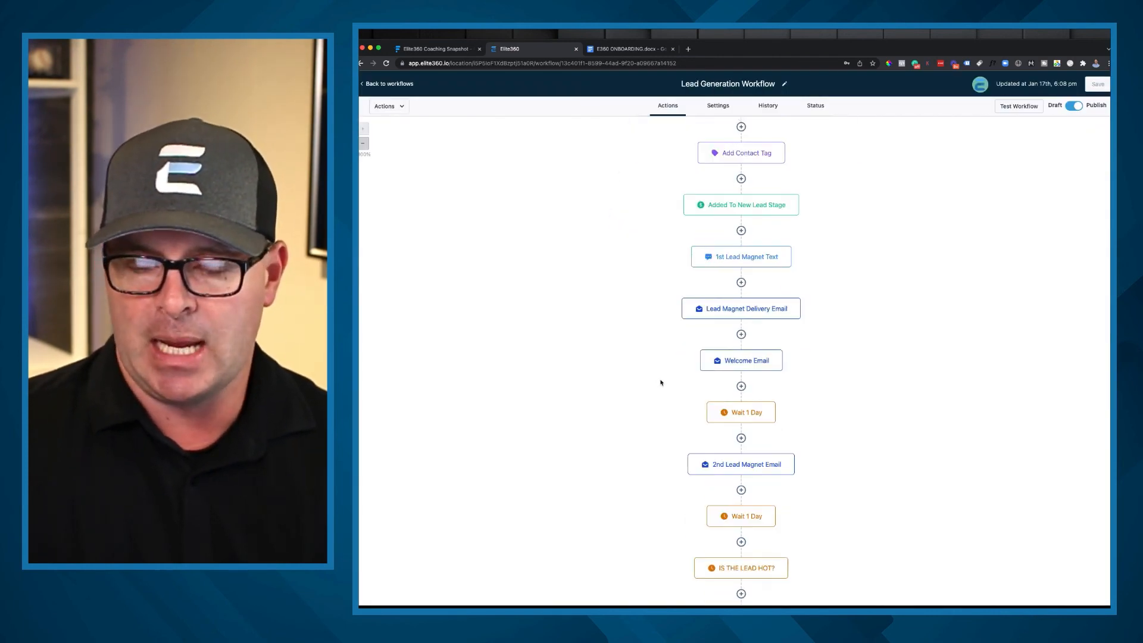
{"action": "scroll", "coordinate": [660, 381], "scroll_direction": "up", "scroll_amount": 9}
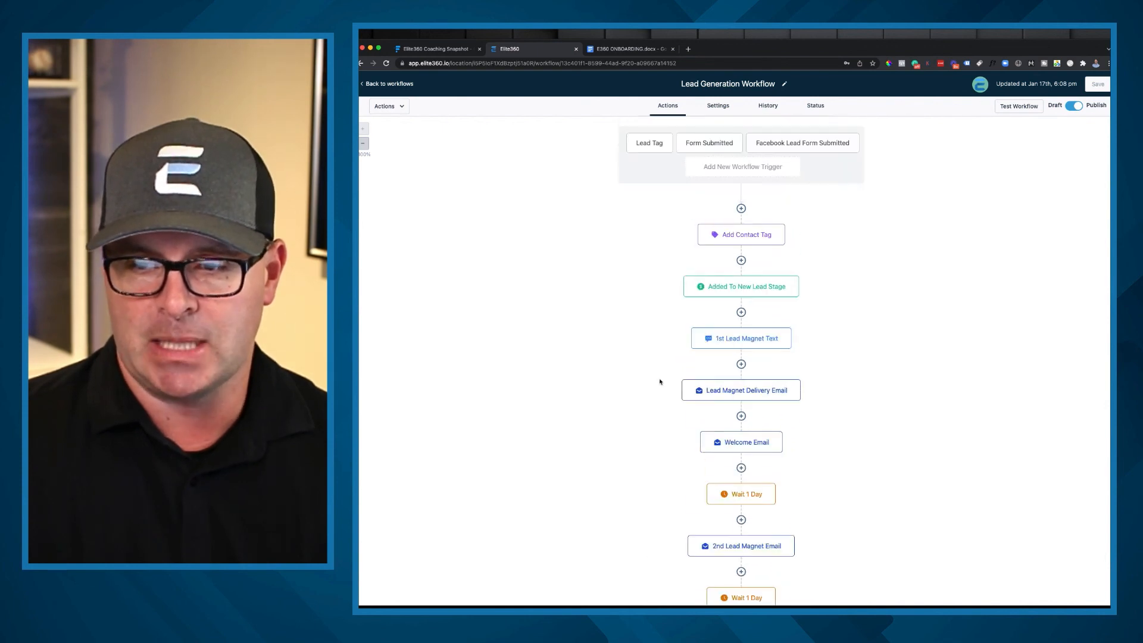
{"action": "scroll", "coordinate": [701, 357], "scroll_direction": "down", "scroll_amount": 13}
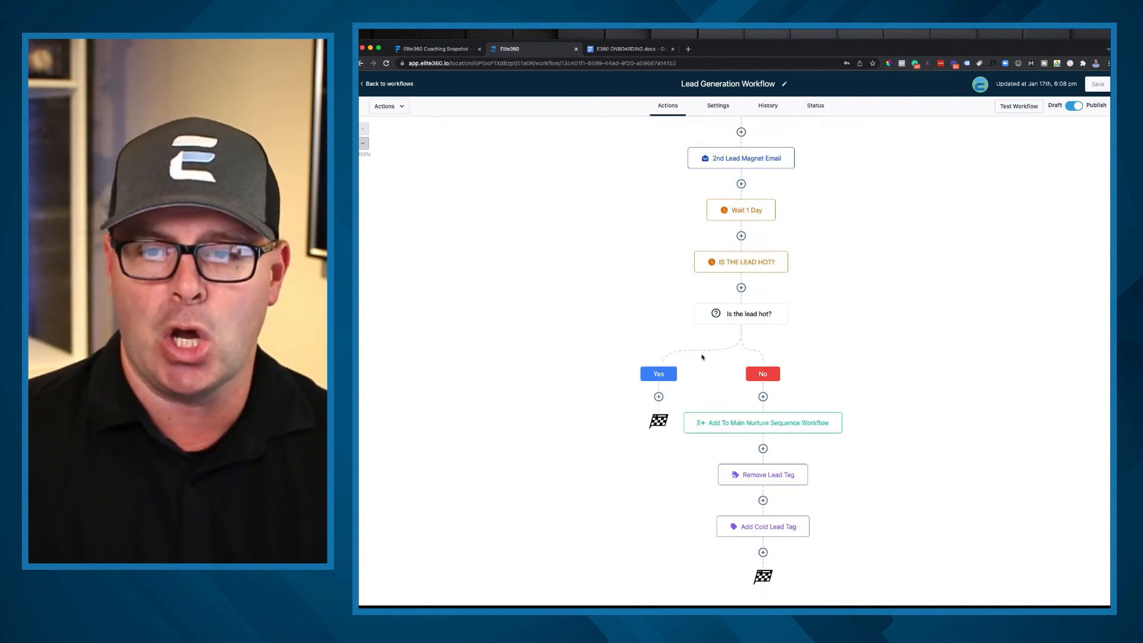
{"action": "scroll", "coordinate": [814, 399], "scroll_direction": "up", "scroll_amount": 13}
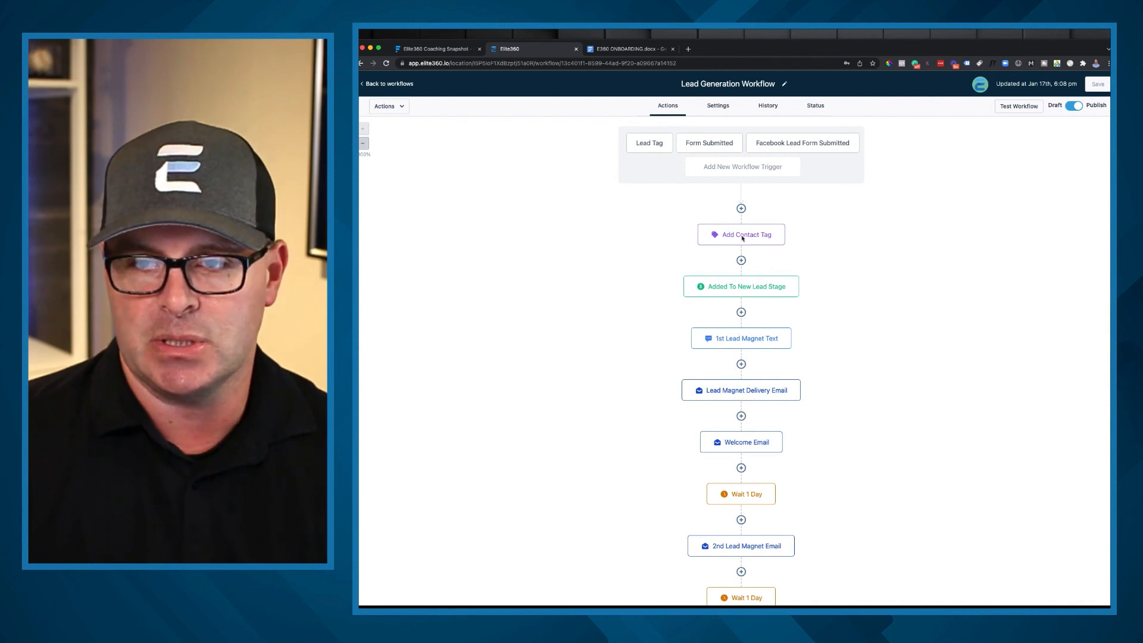
{"action": "left_click", "coordinate": [393, 83]}
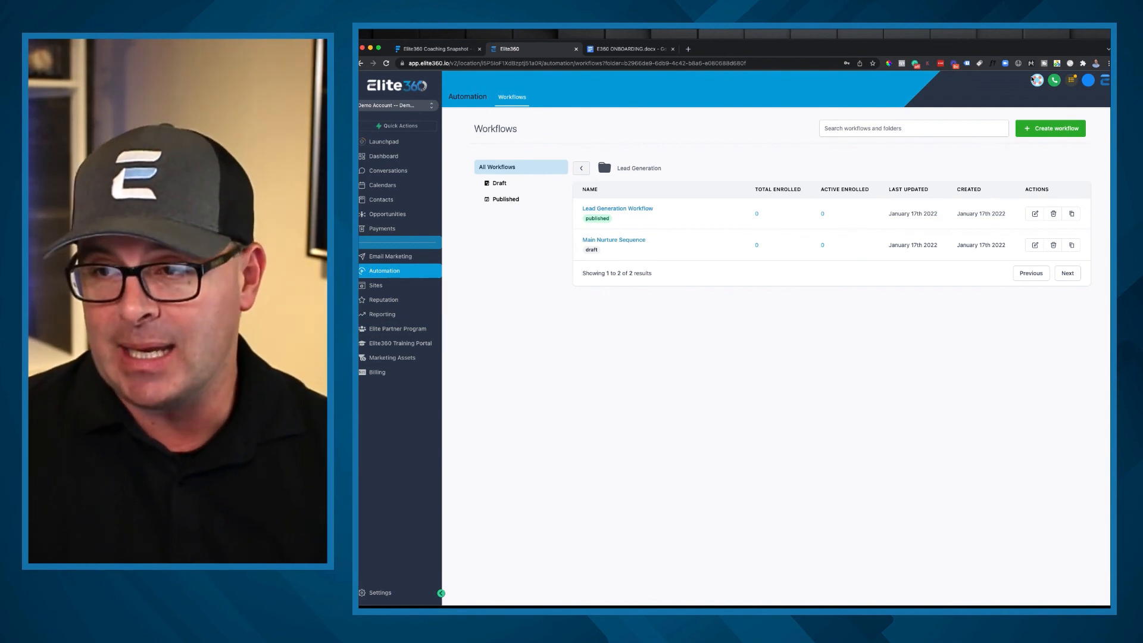
Step: Open the help library and search its articles for "tags"
{"action": "left_click", "coordinate": [1036, 80]}
{"action": "double_click", "coordinate": [783, 110]}
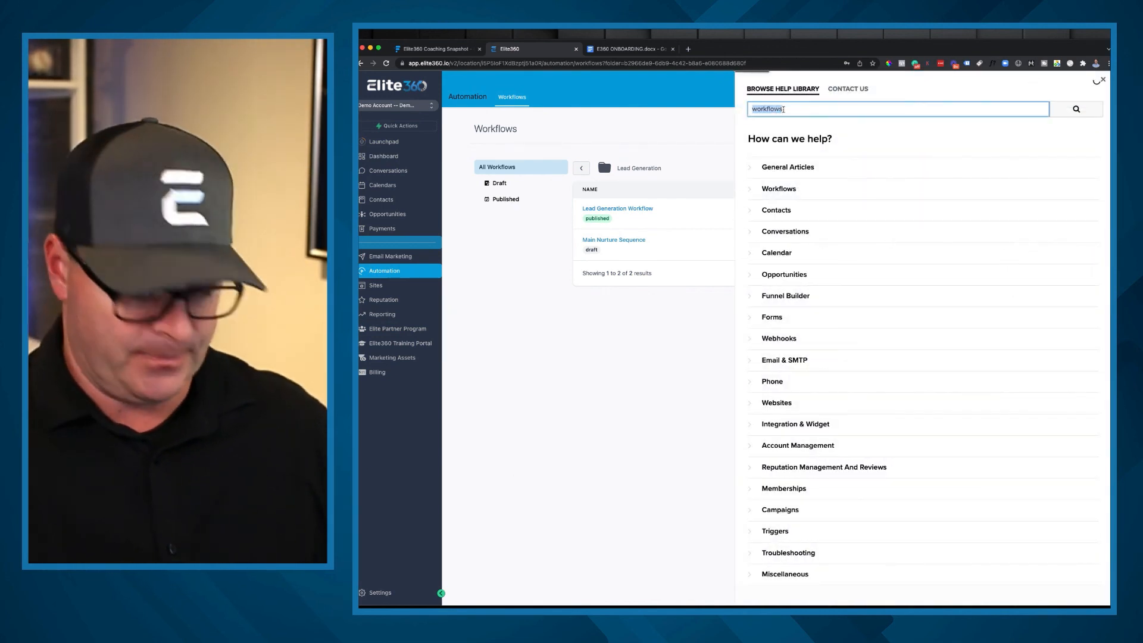
{"action": "type", "text": "tags"}
{"action": "key", "text": "Return"}
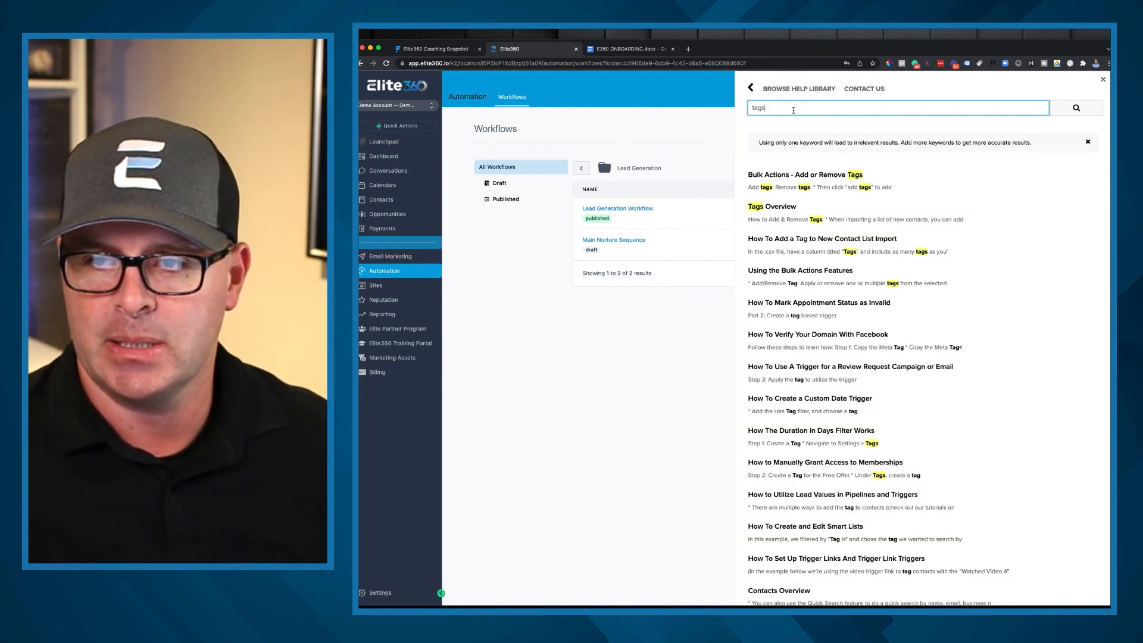
Step: Read the Tags Overview article on adding, removing and using tags, and go back to the search results
{"action": "left_click", "coordinate": [763, 206]}
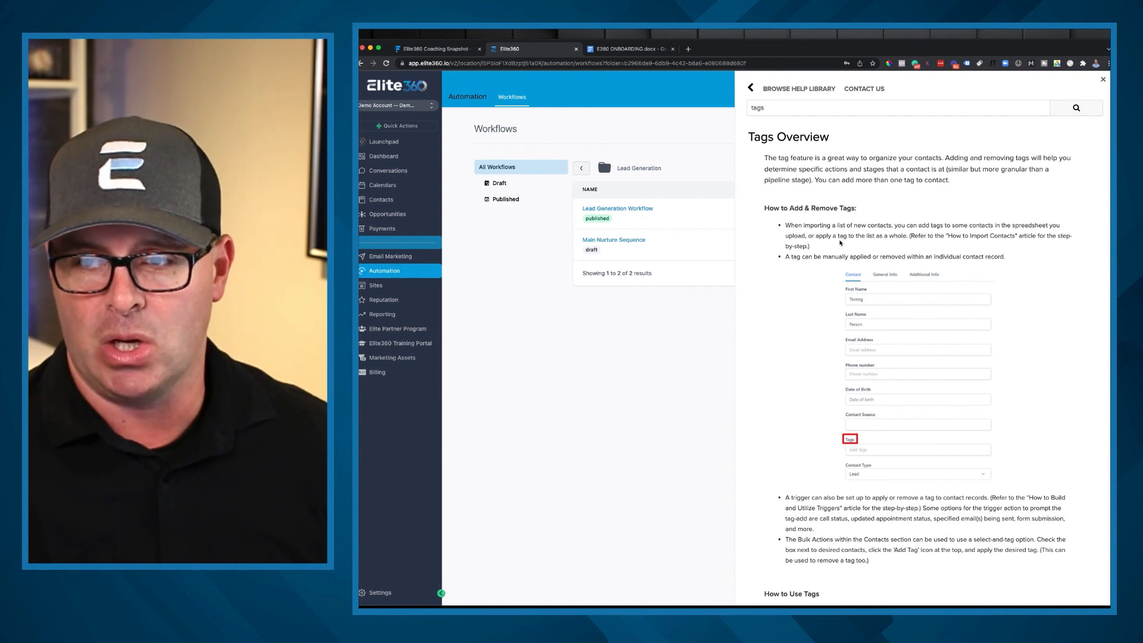
{"action": "scroll", "coordinate": [840, 243], "scroll_direction": "down", "scroll_amount": 3}
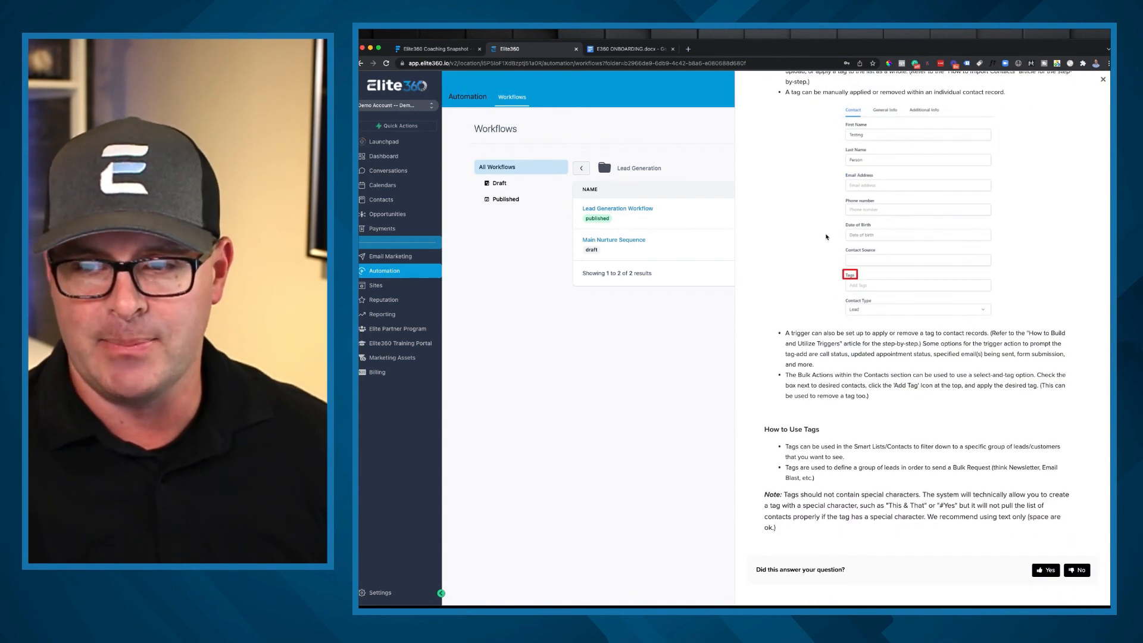
{"action": "scroll", "coordinate": [895, 284], "scroll_direction": "up", "scroll_amount": 3}
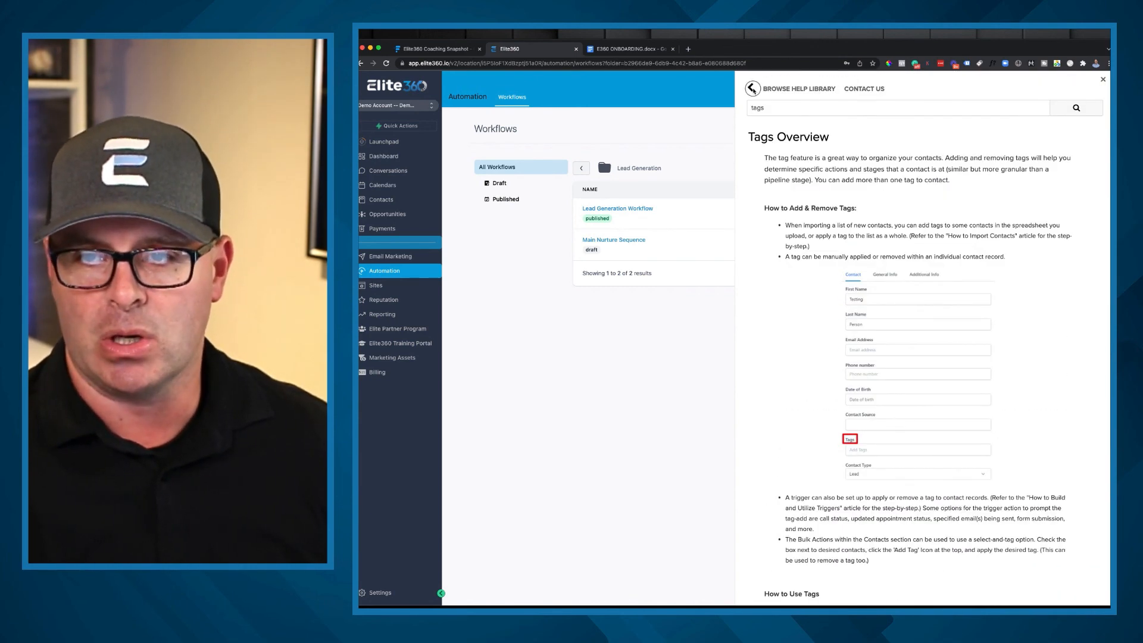
{"action": "left_click", "coordinate": [751, 88]}
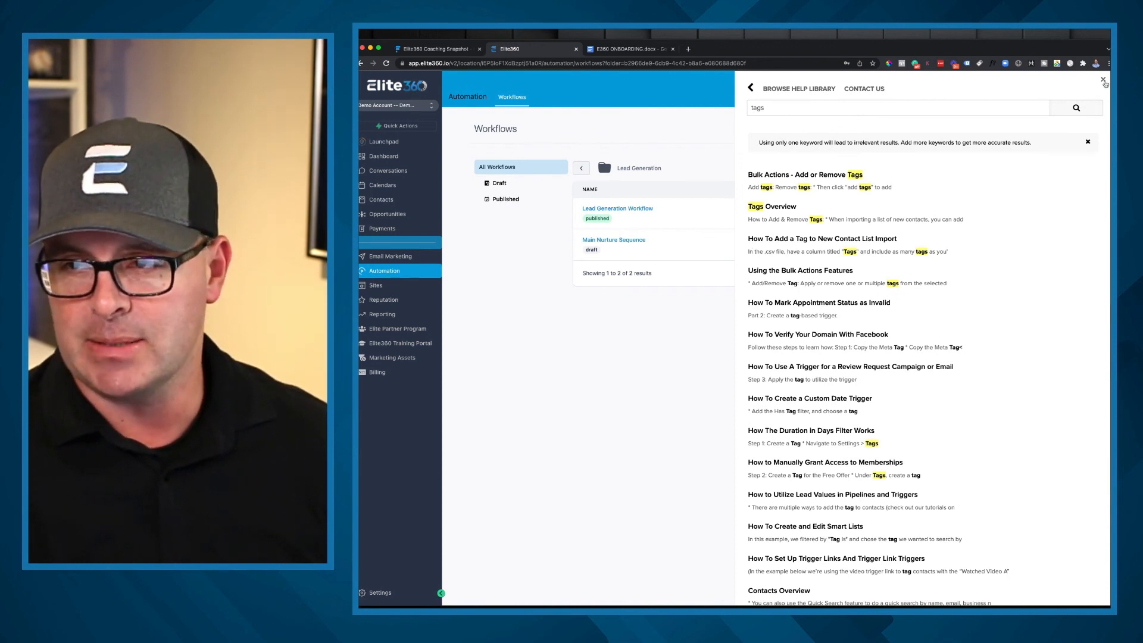
Step: Close the help library and return from the Lead Generation folder to the list of all workflow folders
{"action": "left_click", "coordinate": [1104, 81]}
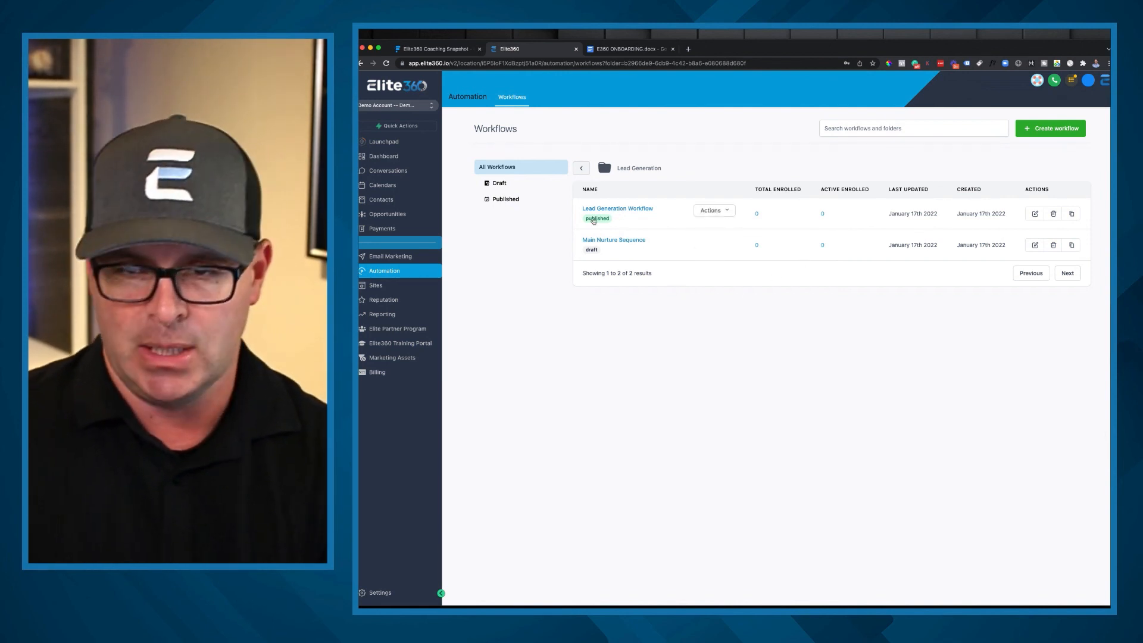
{"action": "left_click", "coordinate": [376, 272]}
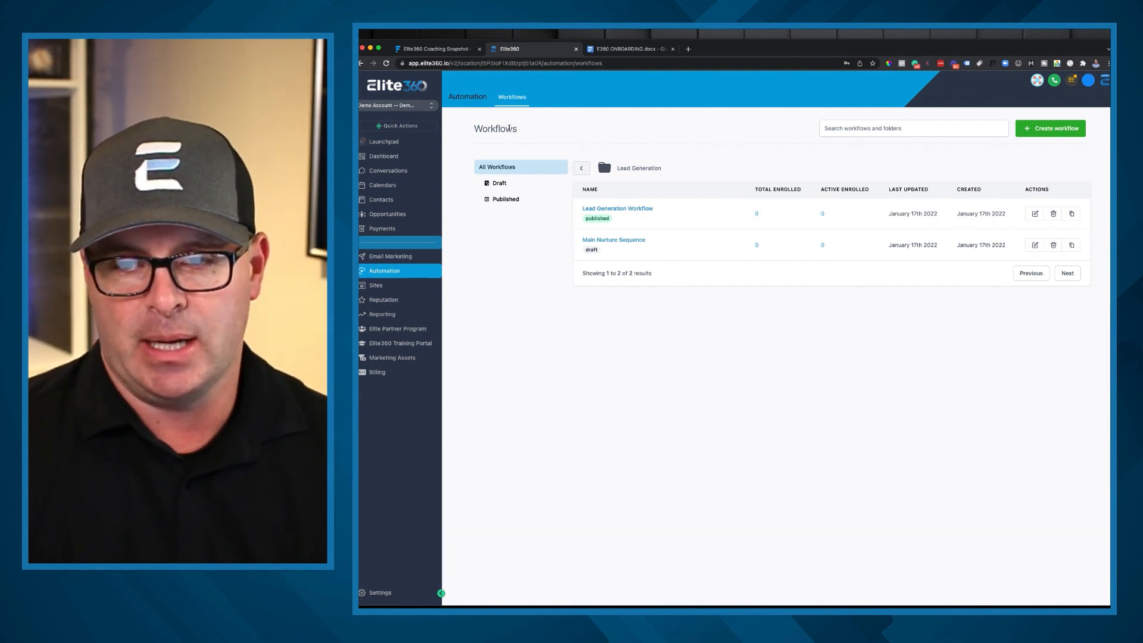
{"action": "left_click", "coordinate": [581, 169]}
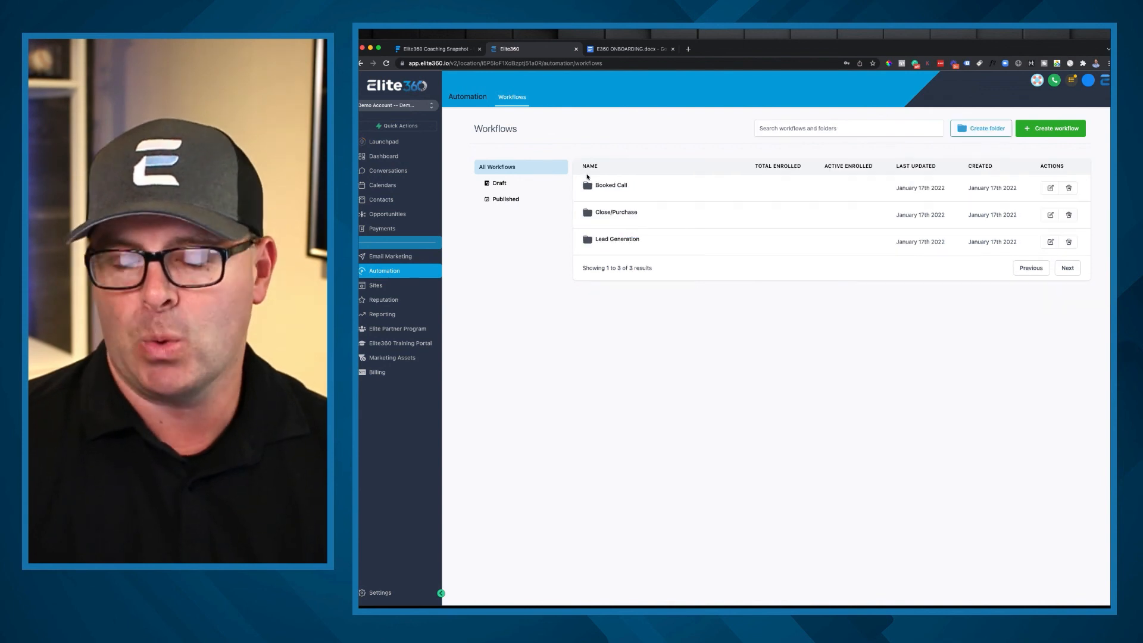